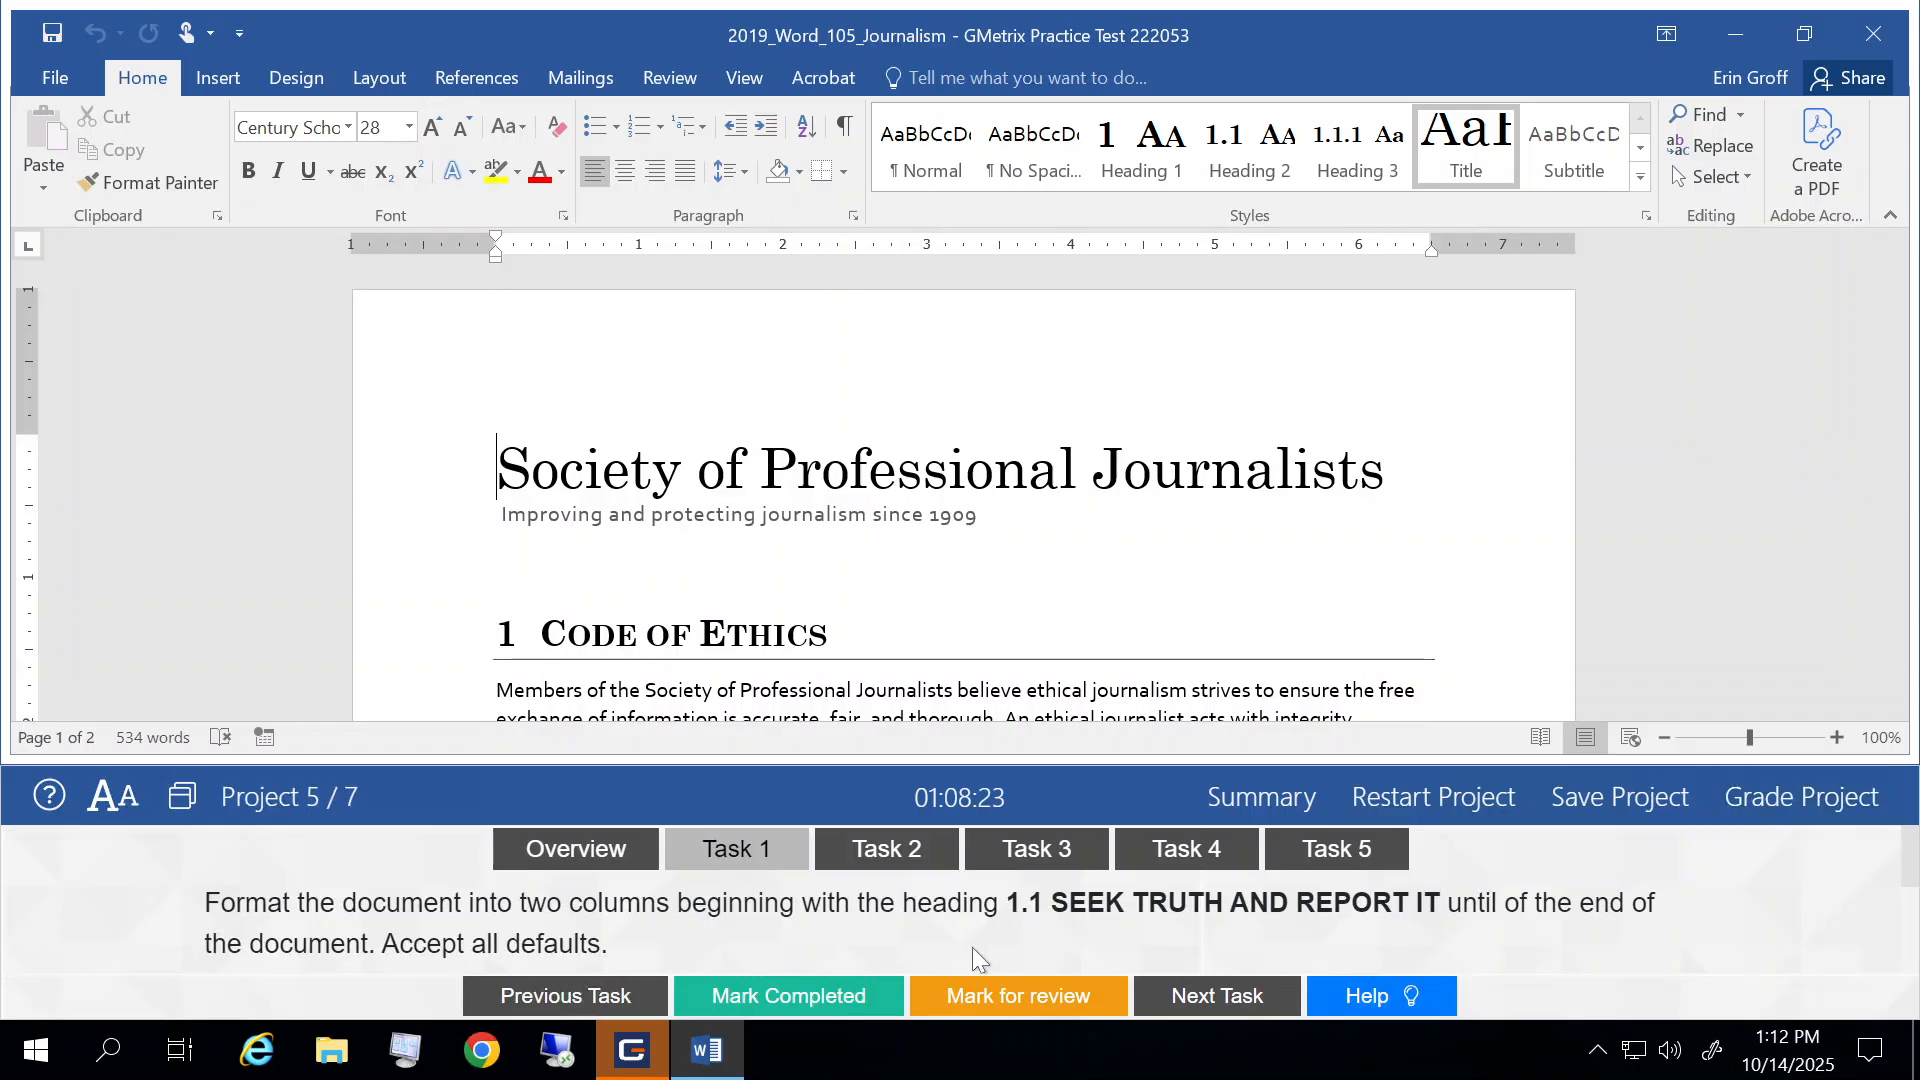
Format the text from the heading 1.1 Seek Truth and Report It to the end of the document into two columns.
click(1058, 928)
scroll(1058, 928, down, 1)
scroll(1058, 928, down, 1)
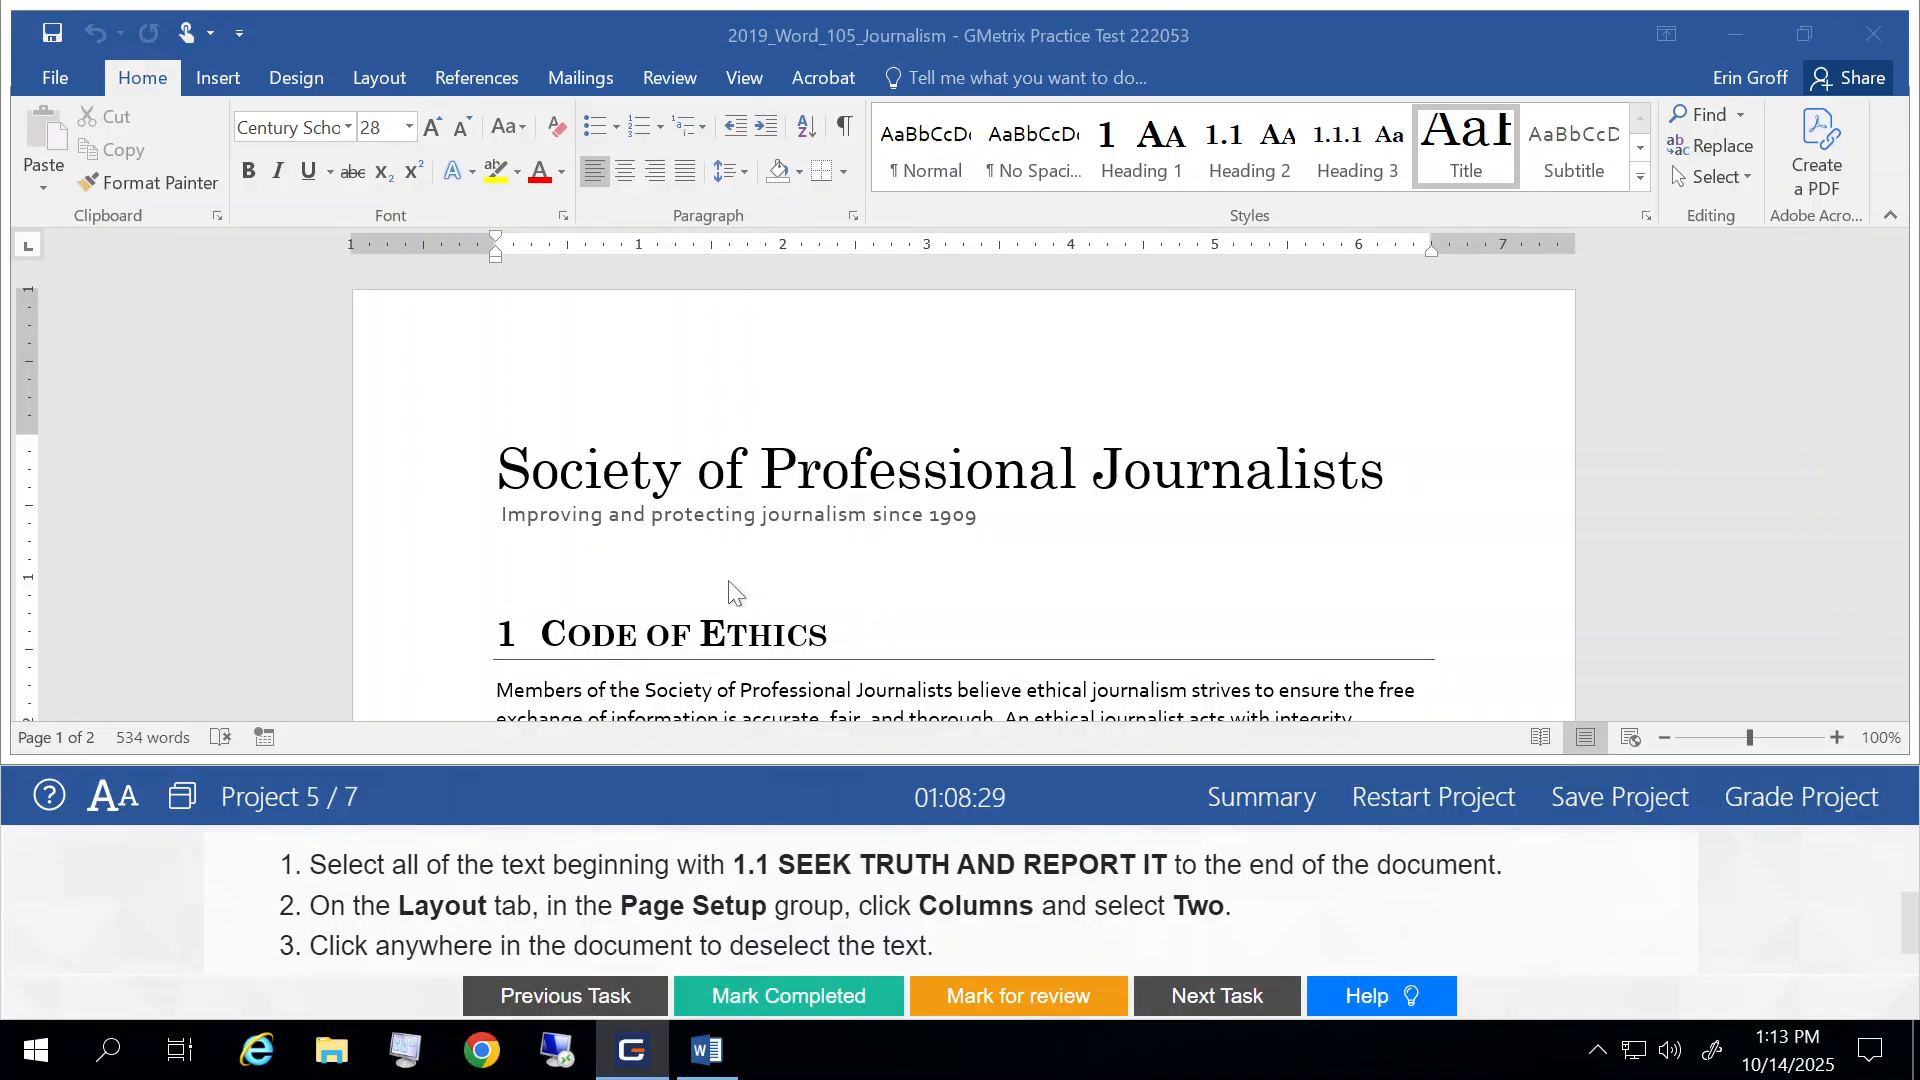
scroll(728, 580, down, 1)
scroll(729, 591, down, 3)
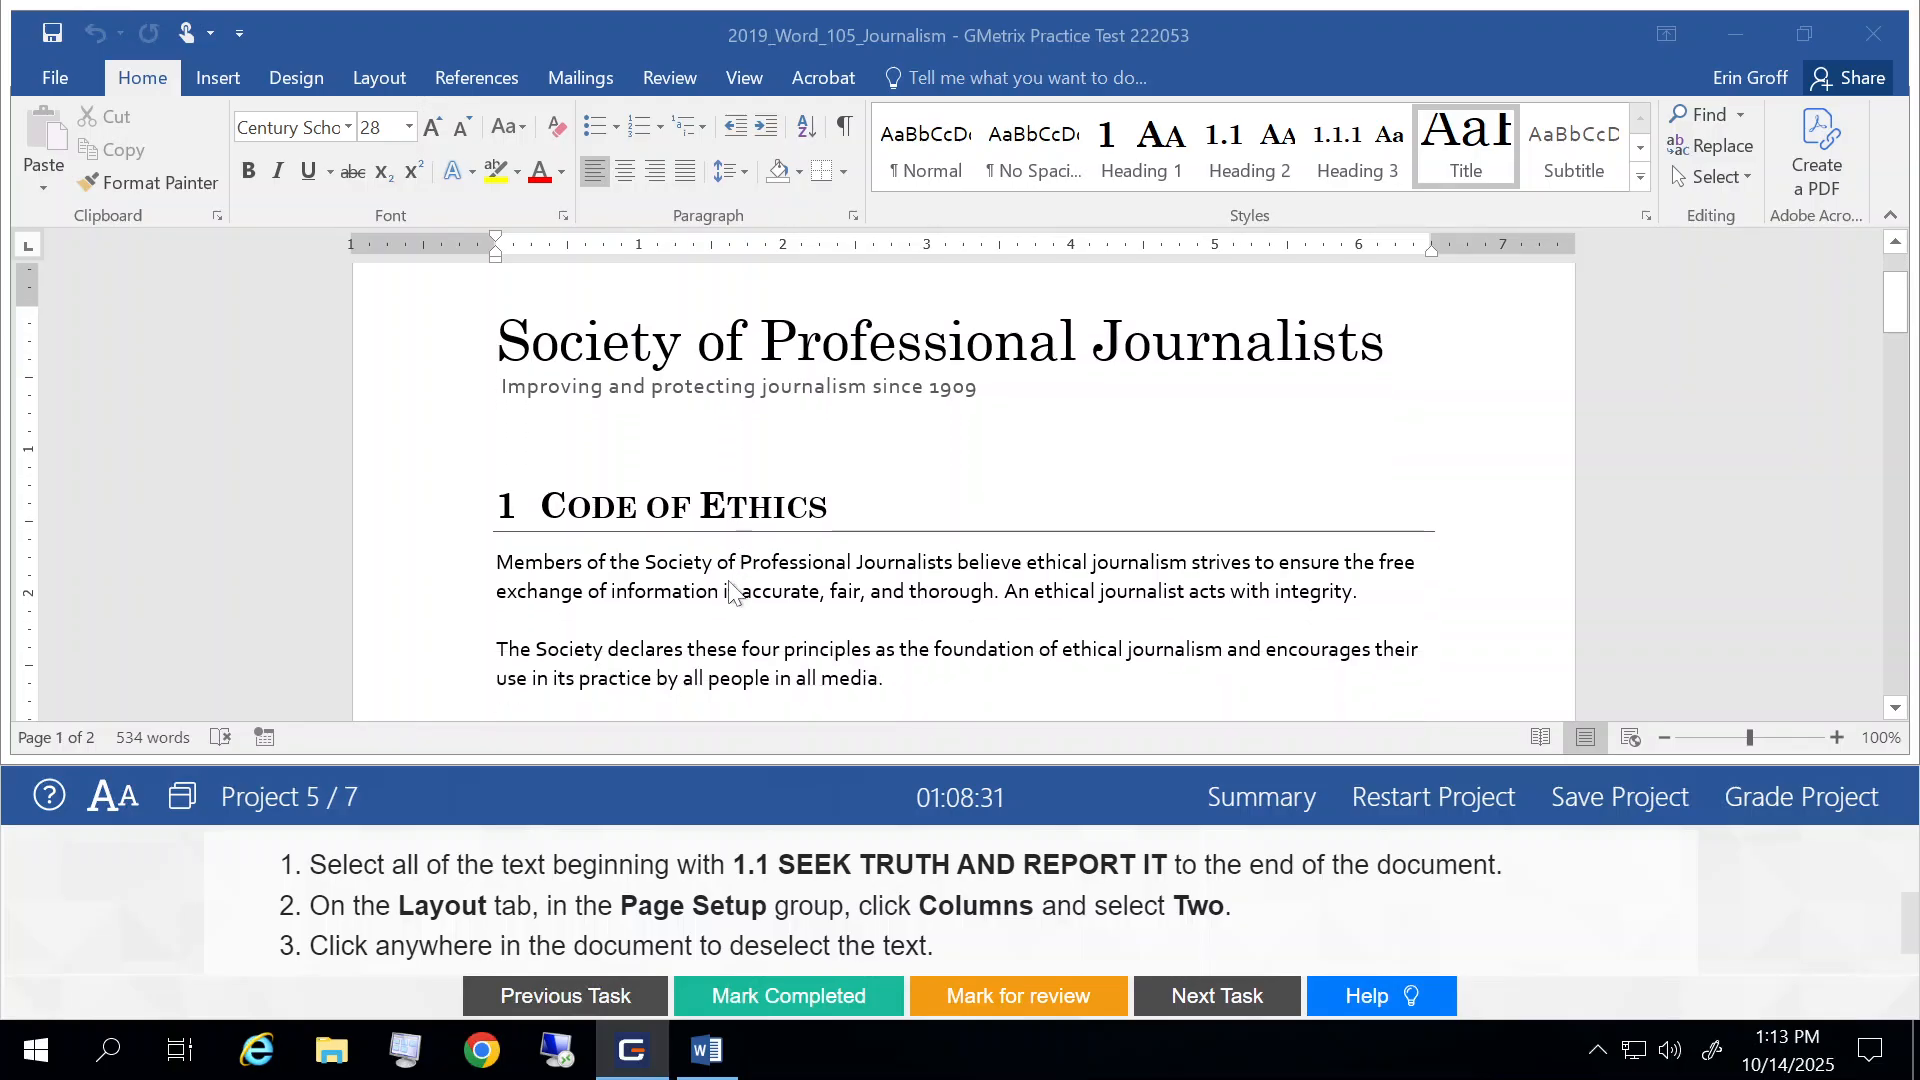
scroll(730, 591, down, 3)
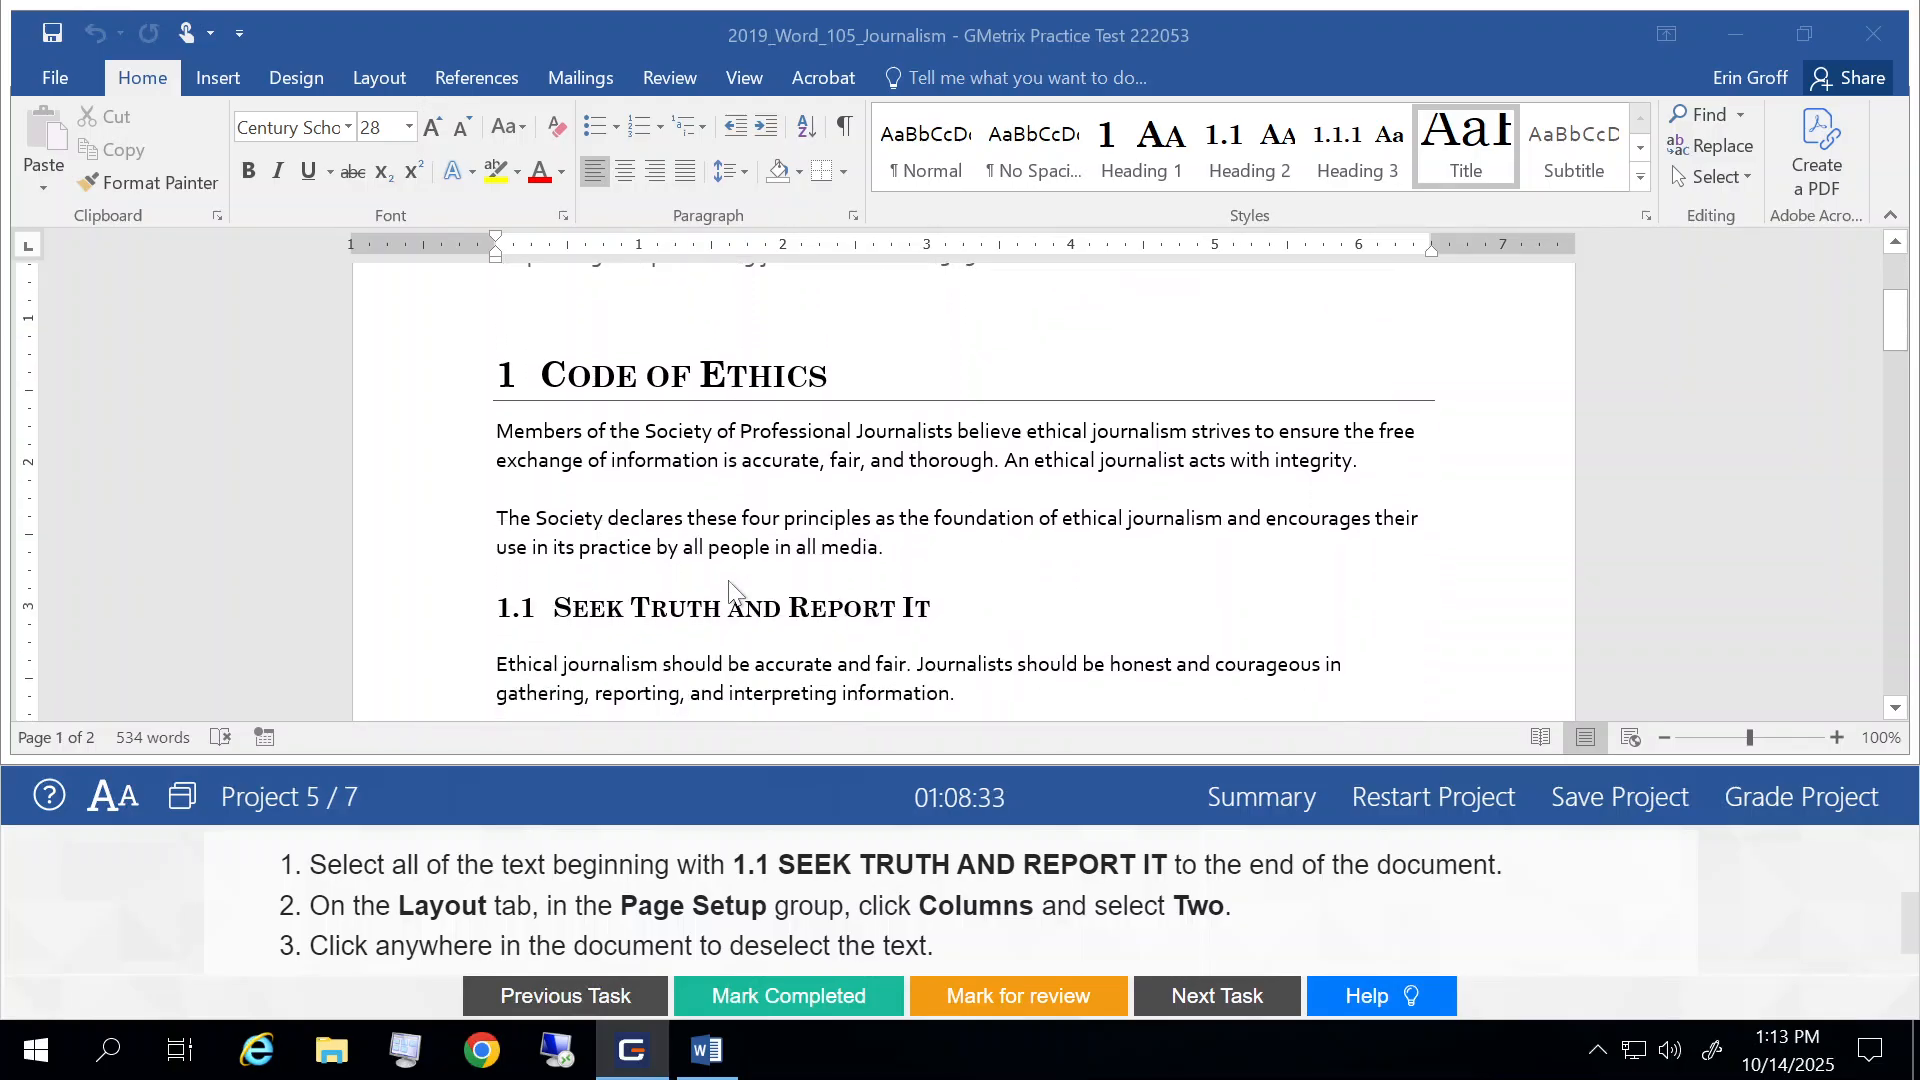
click(367, 512)
drag(371, 569, 392, 630)
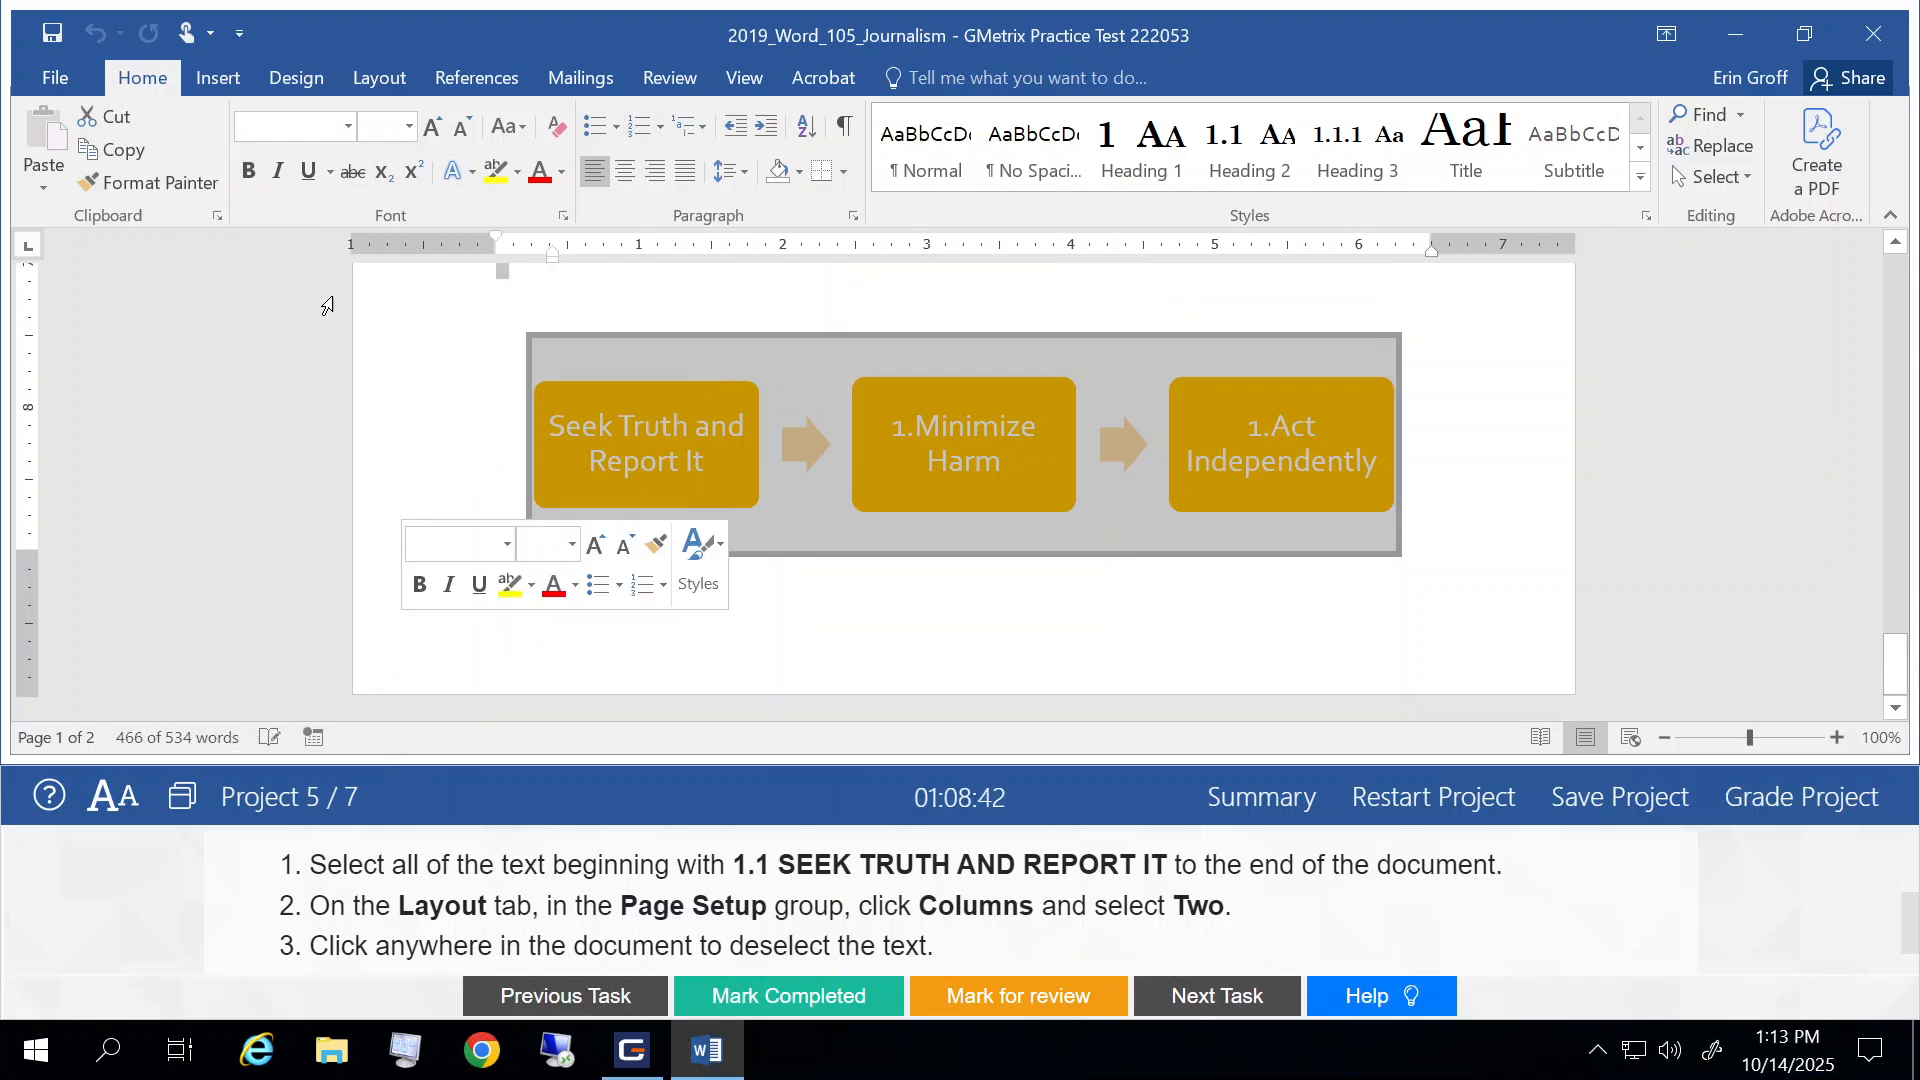
click(380, 80)
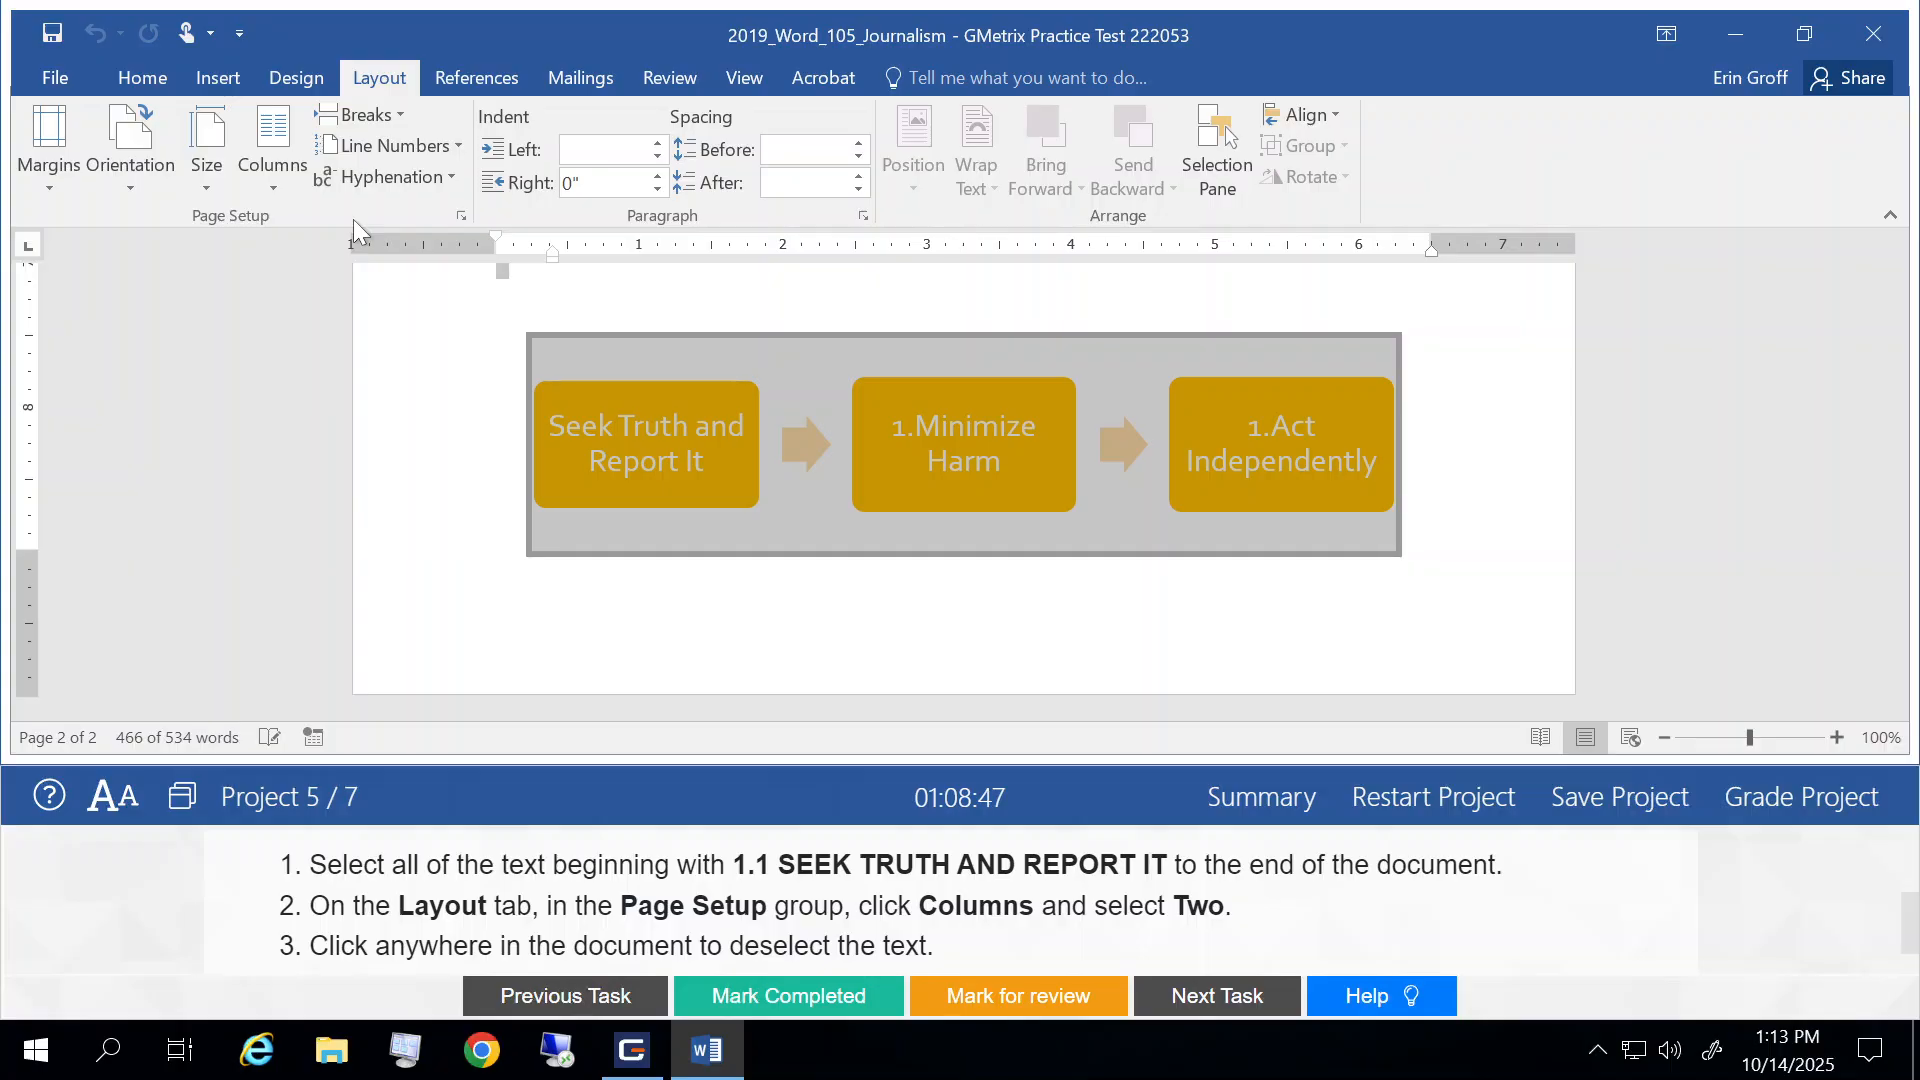
click(274, 183)
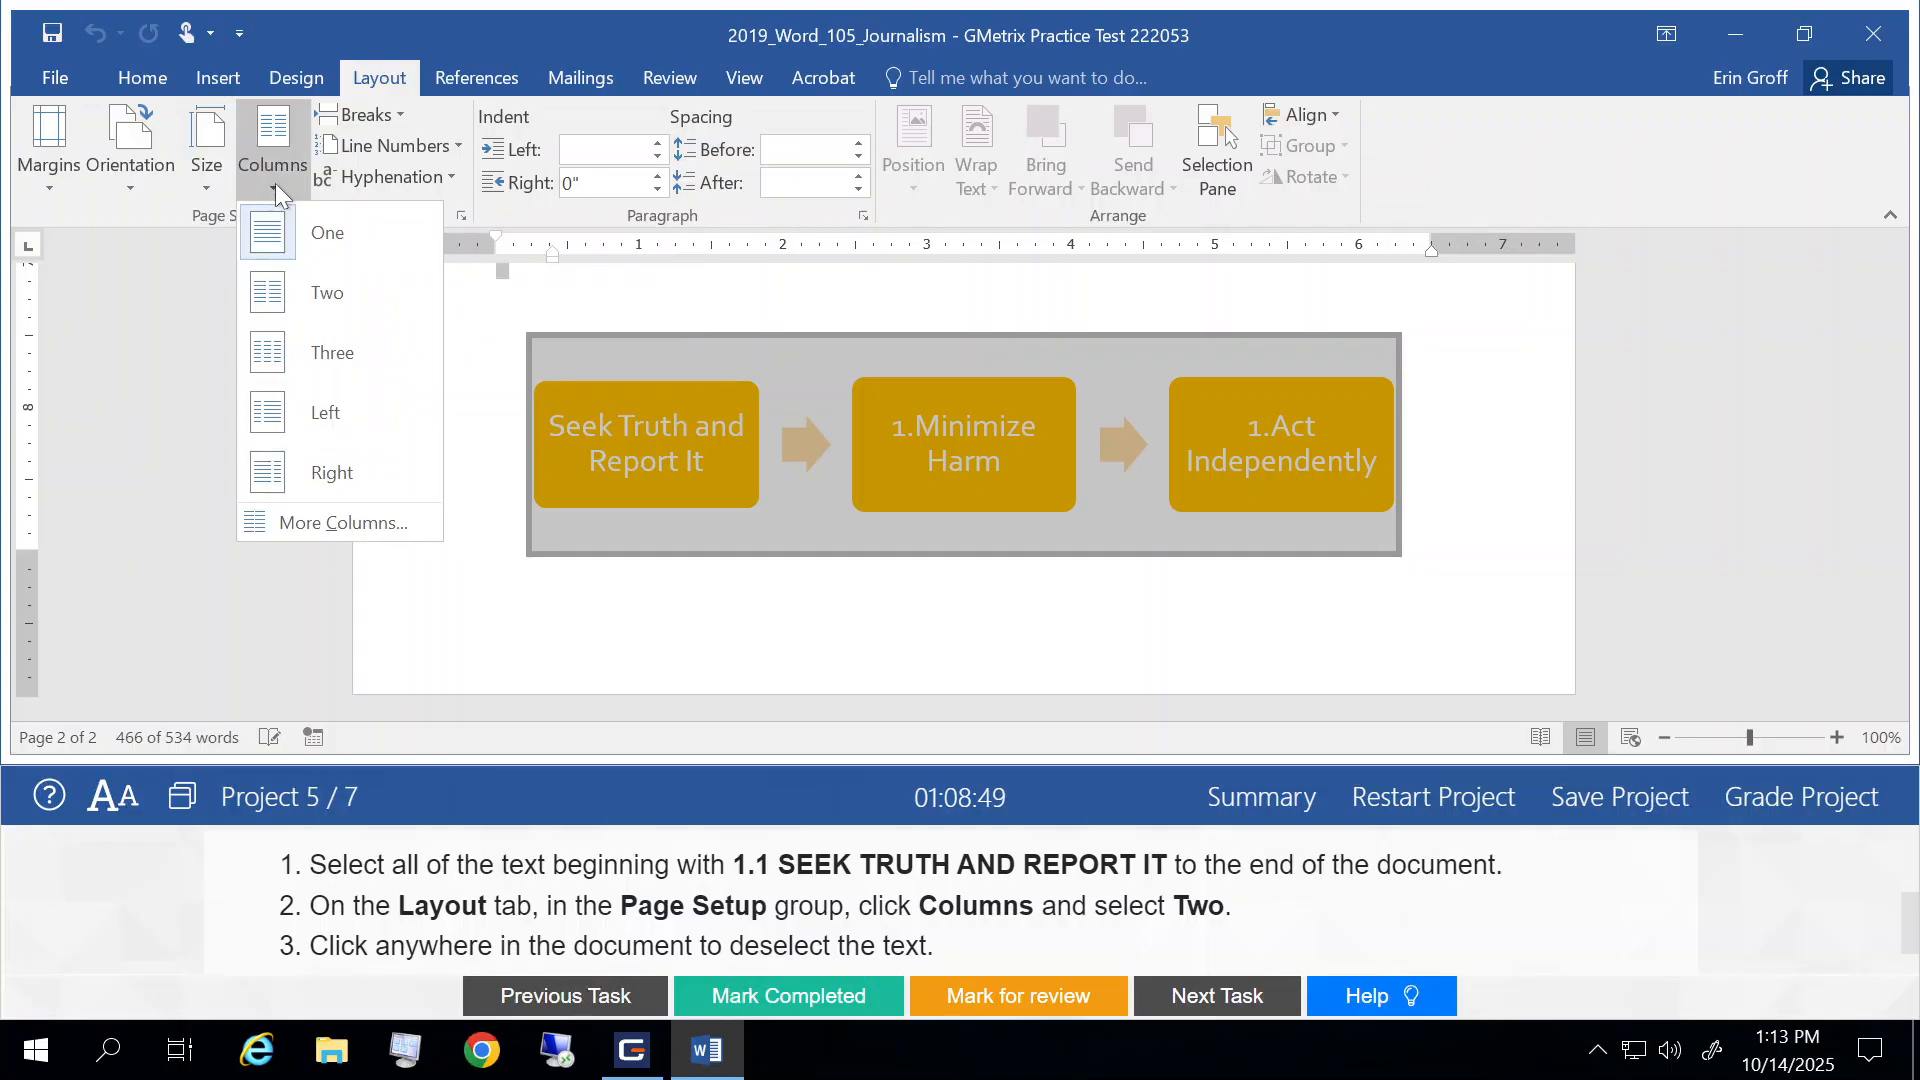
click(330, 295)
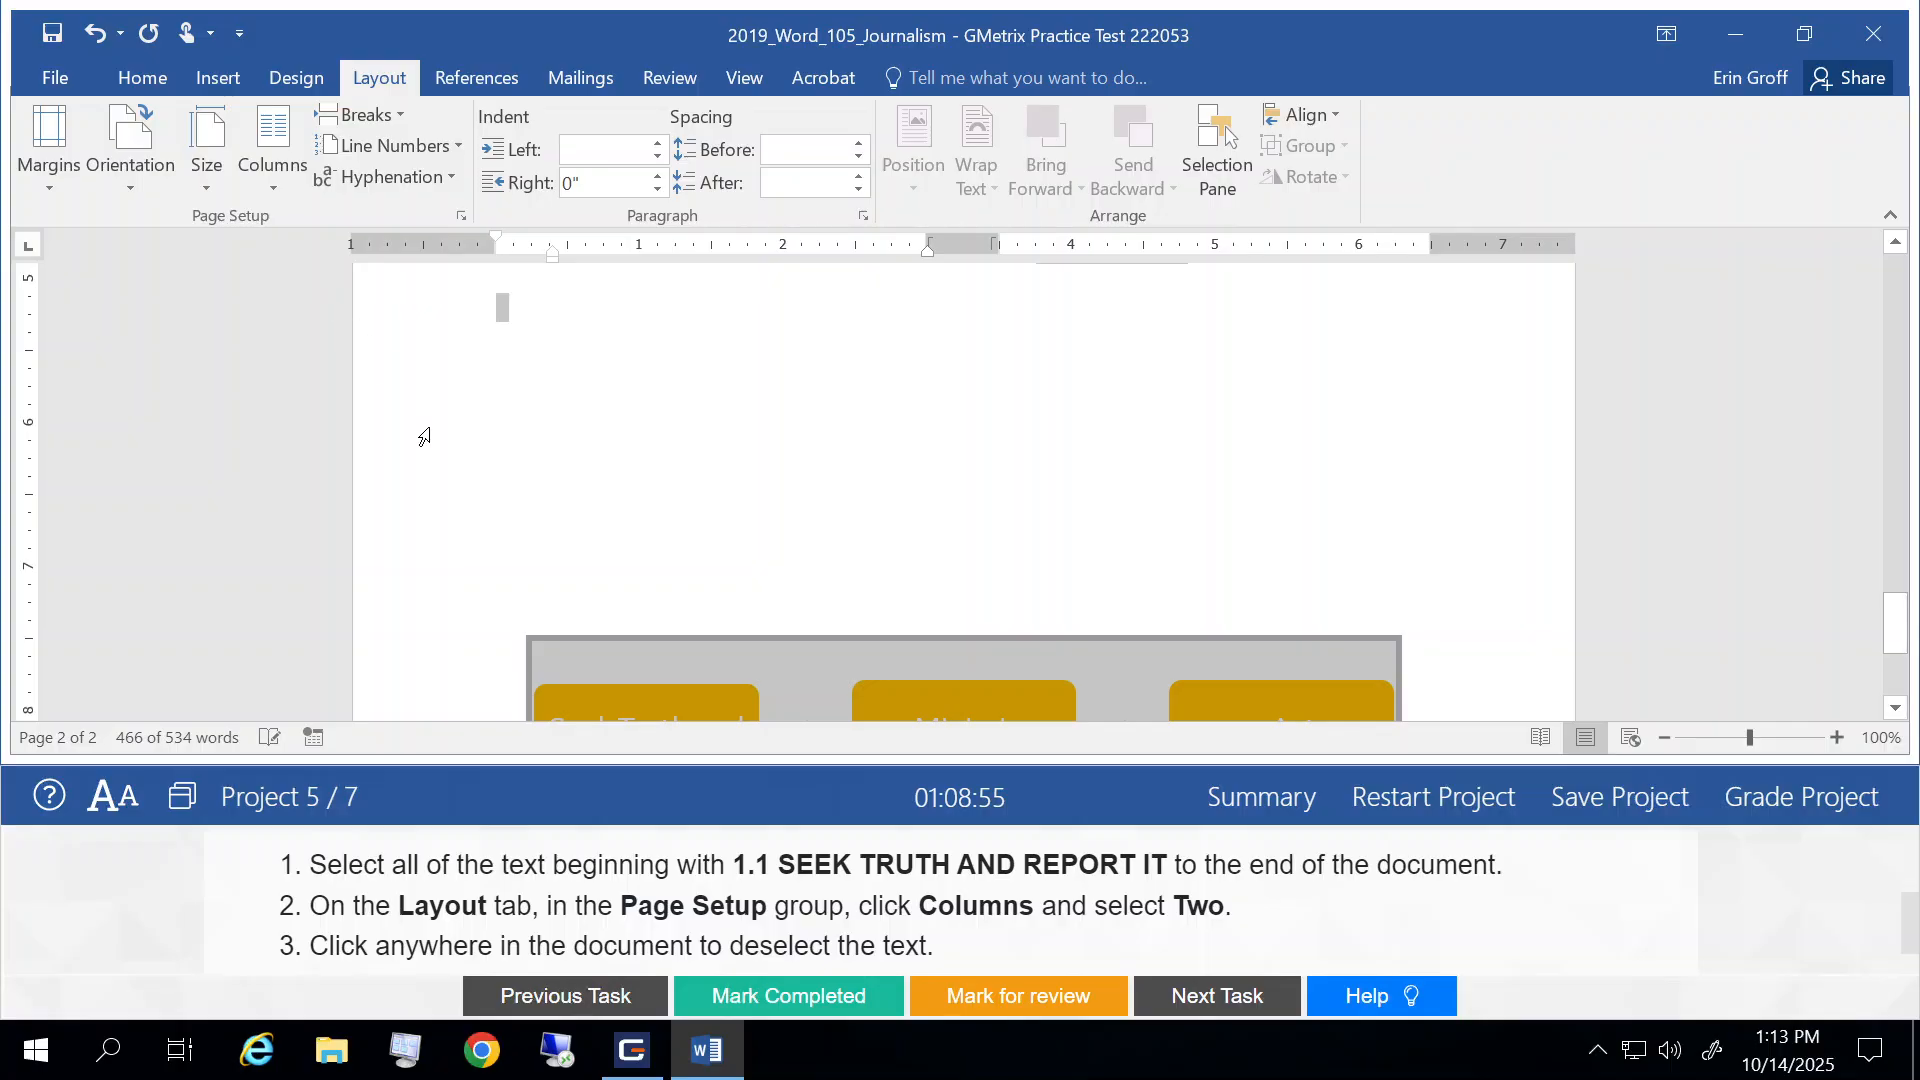
scroll(429, 446, up, 4)
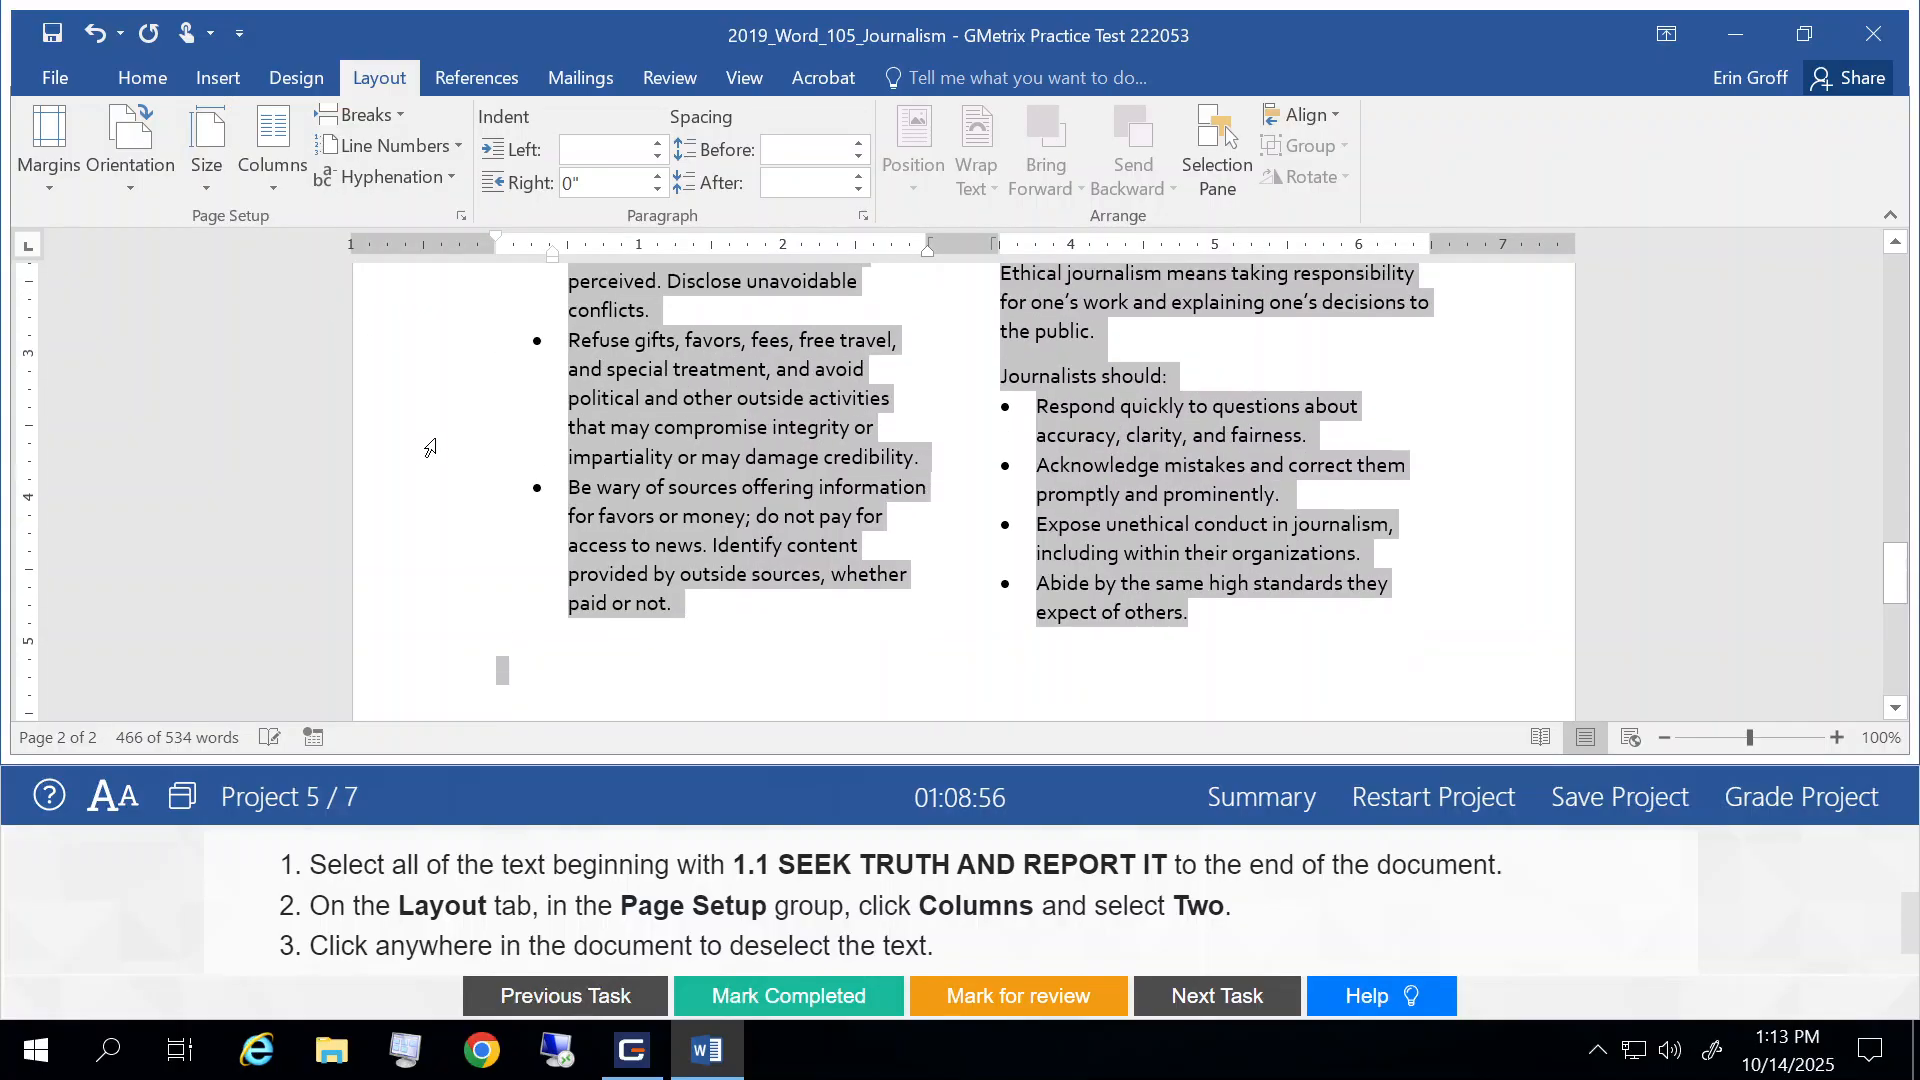
click(652, 490)
Mark Task 1 as completed and go on to Task 2.
scroll(652, 490, up, 2)
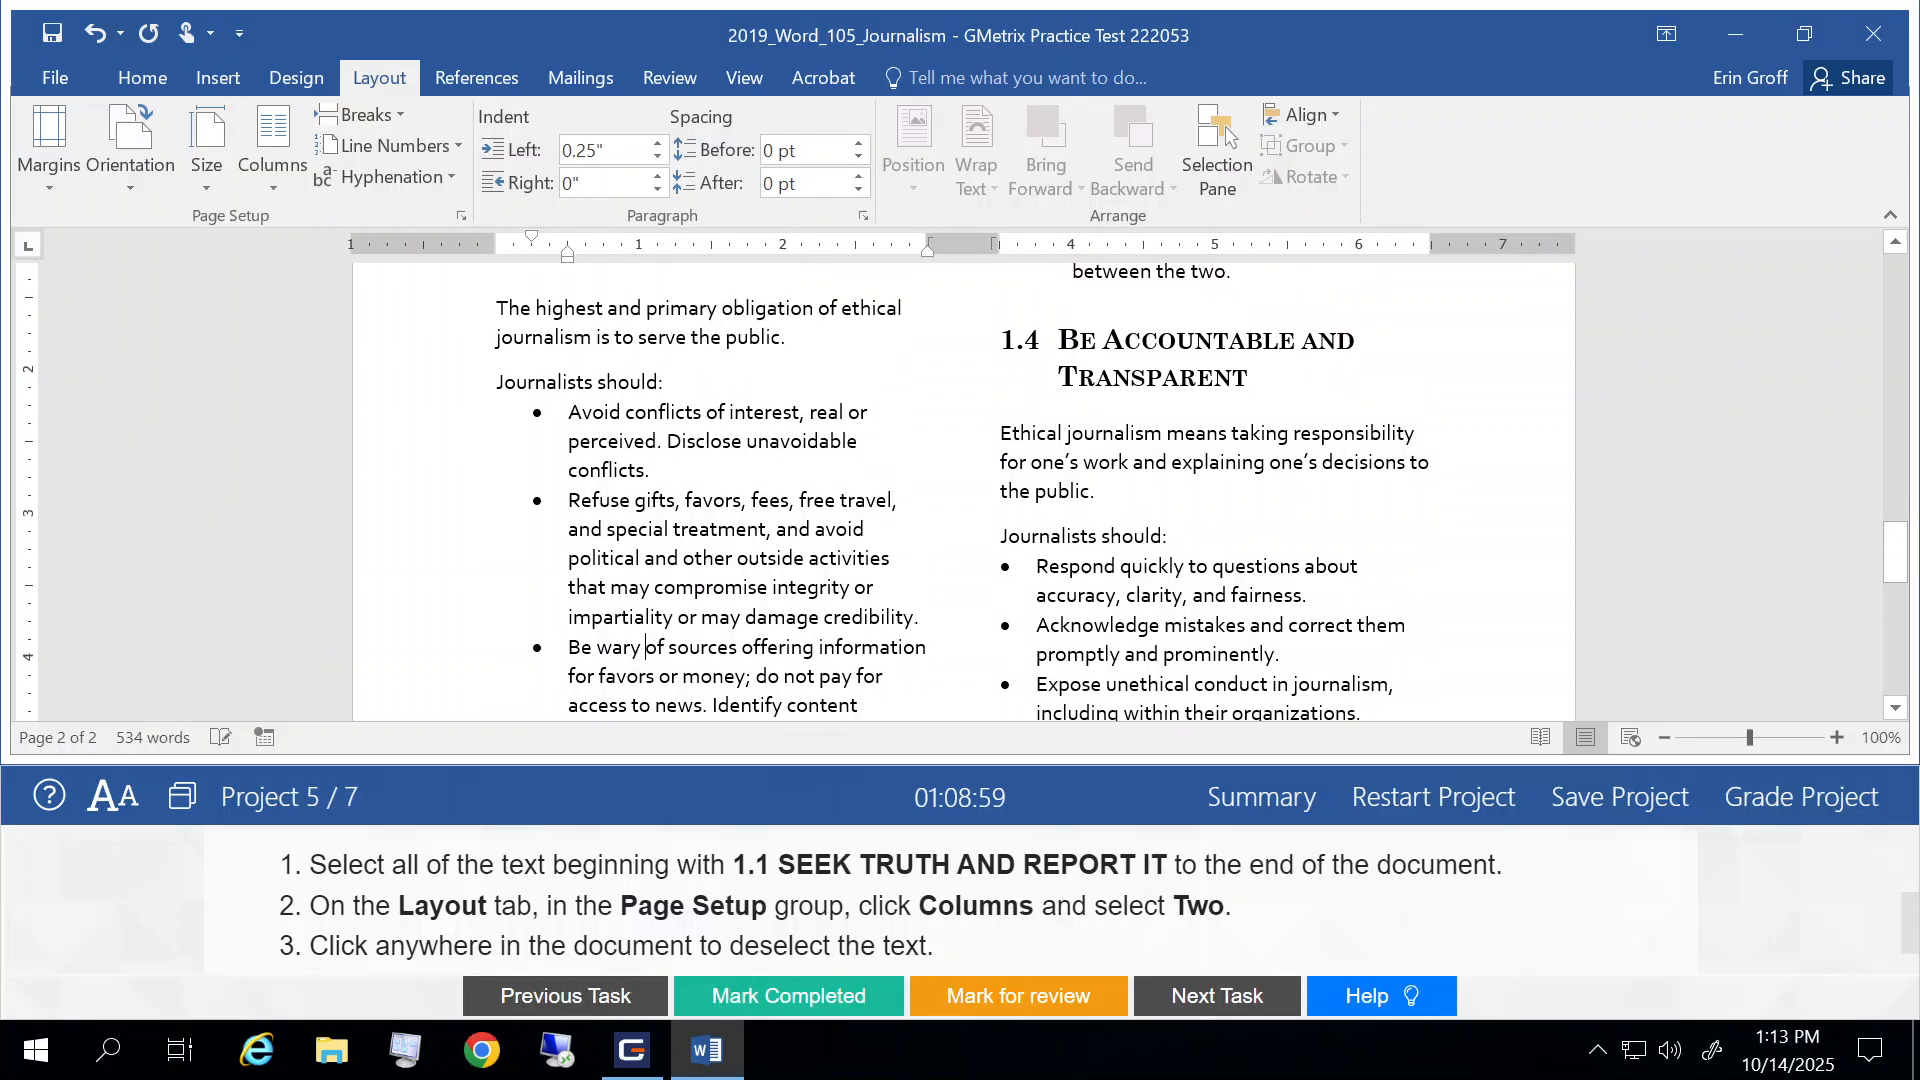
scroll(964, 490, up, 10)
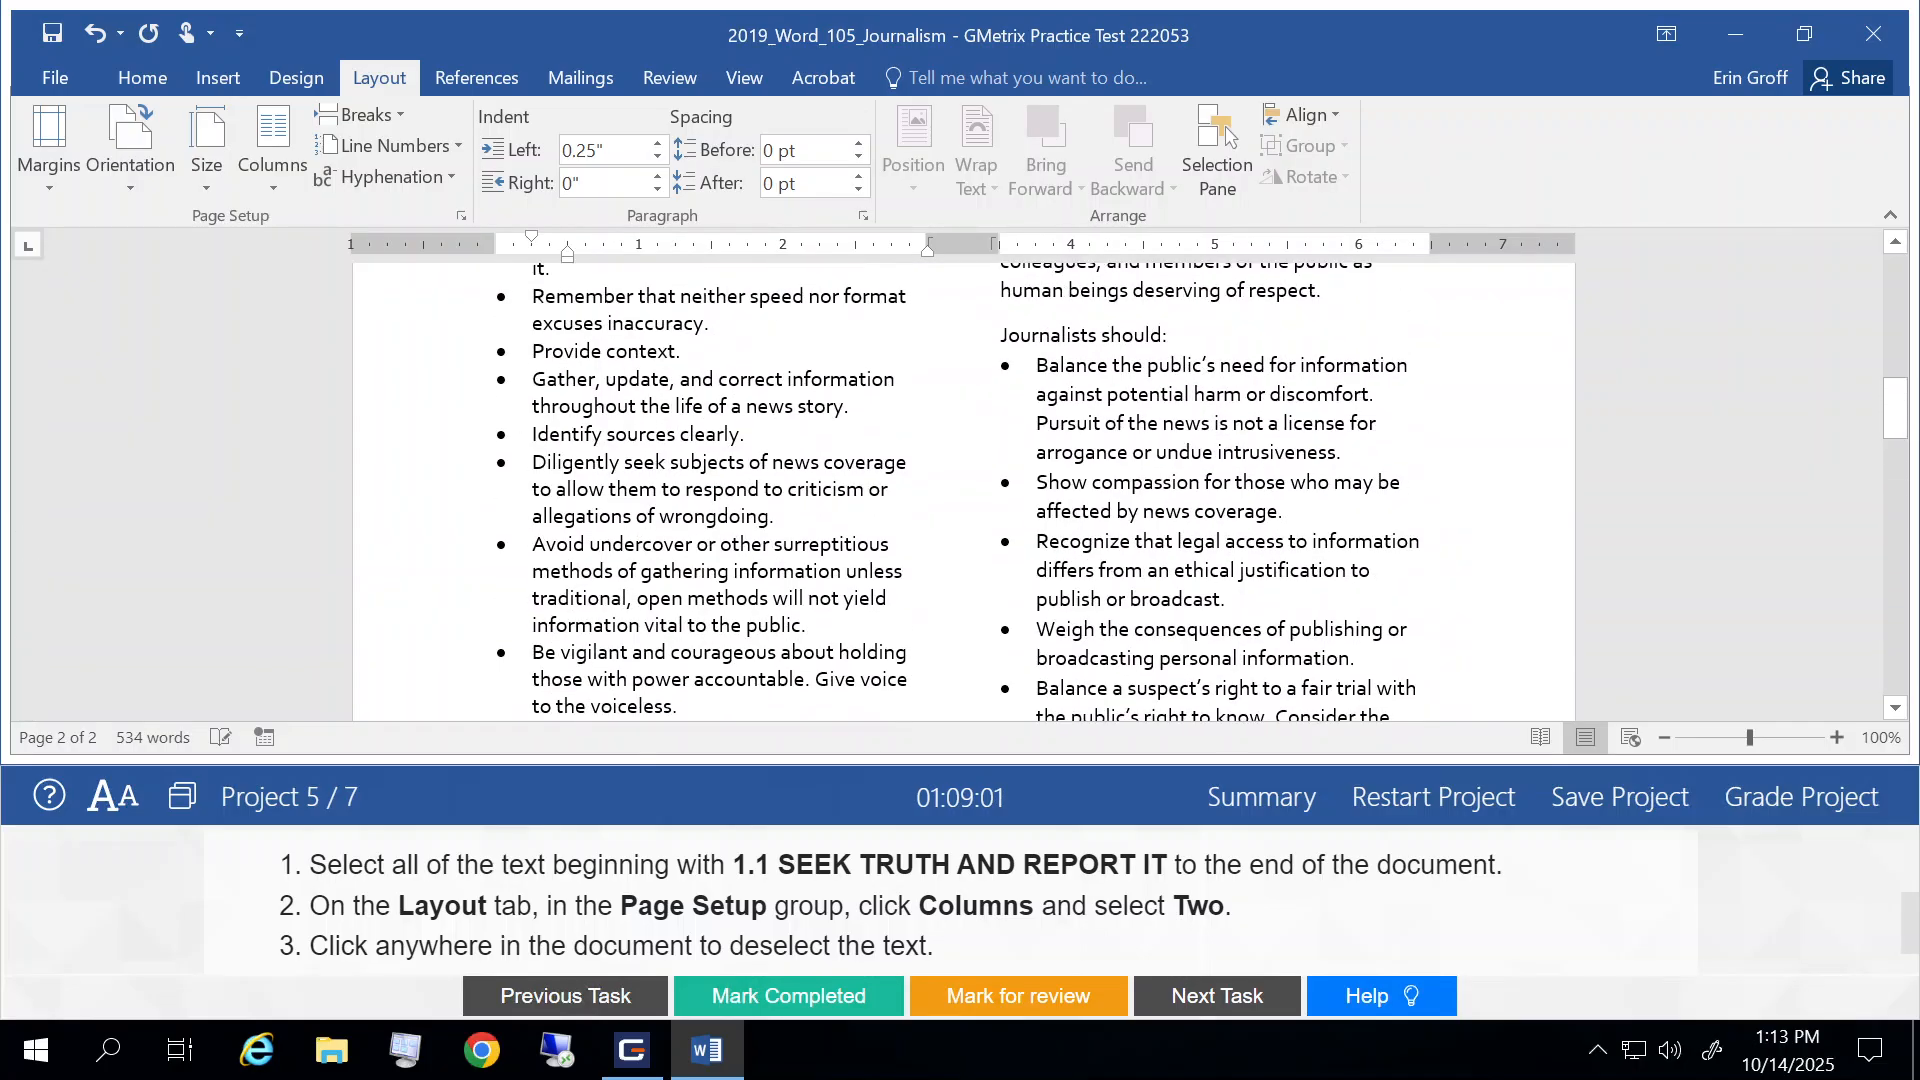
scroll(964, 490, up, 10)
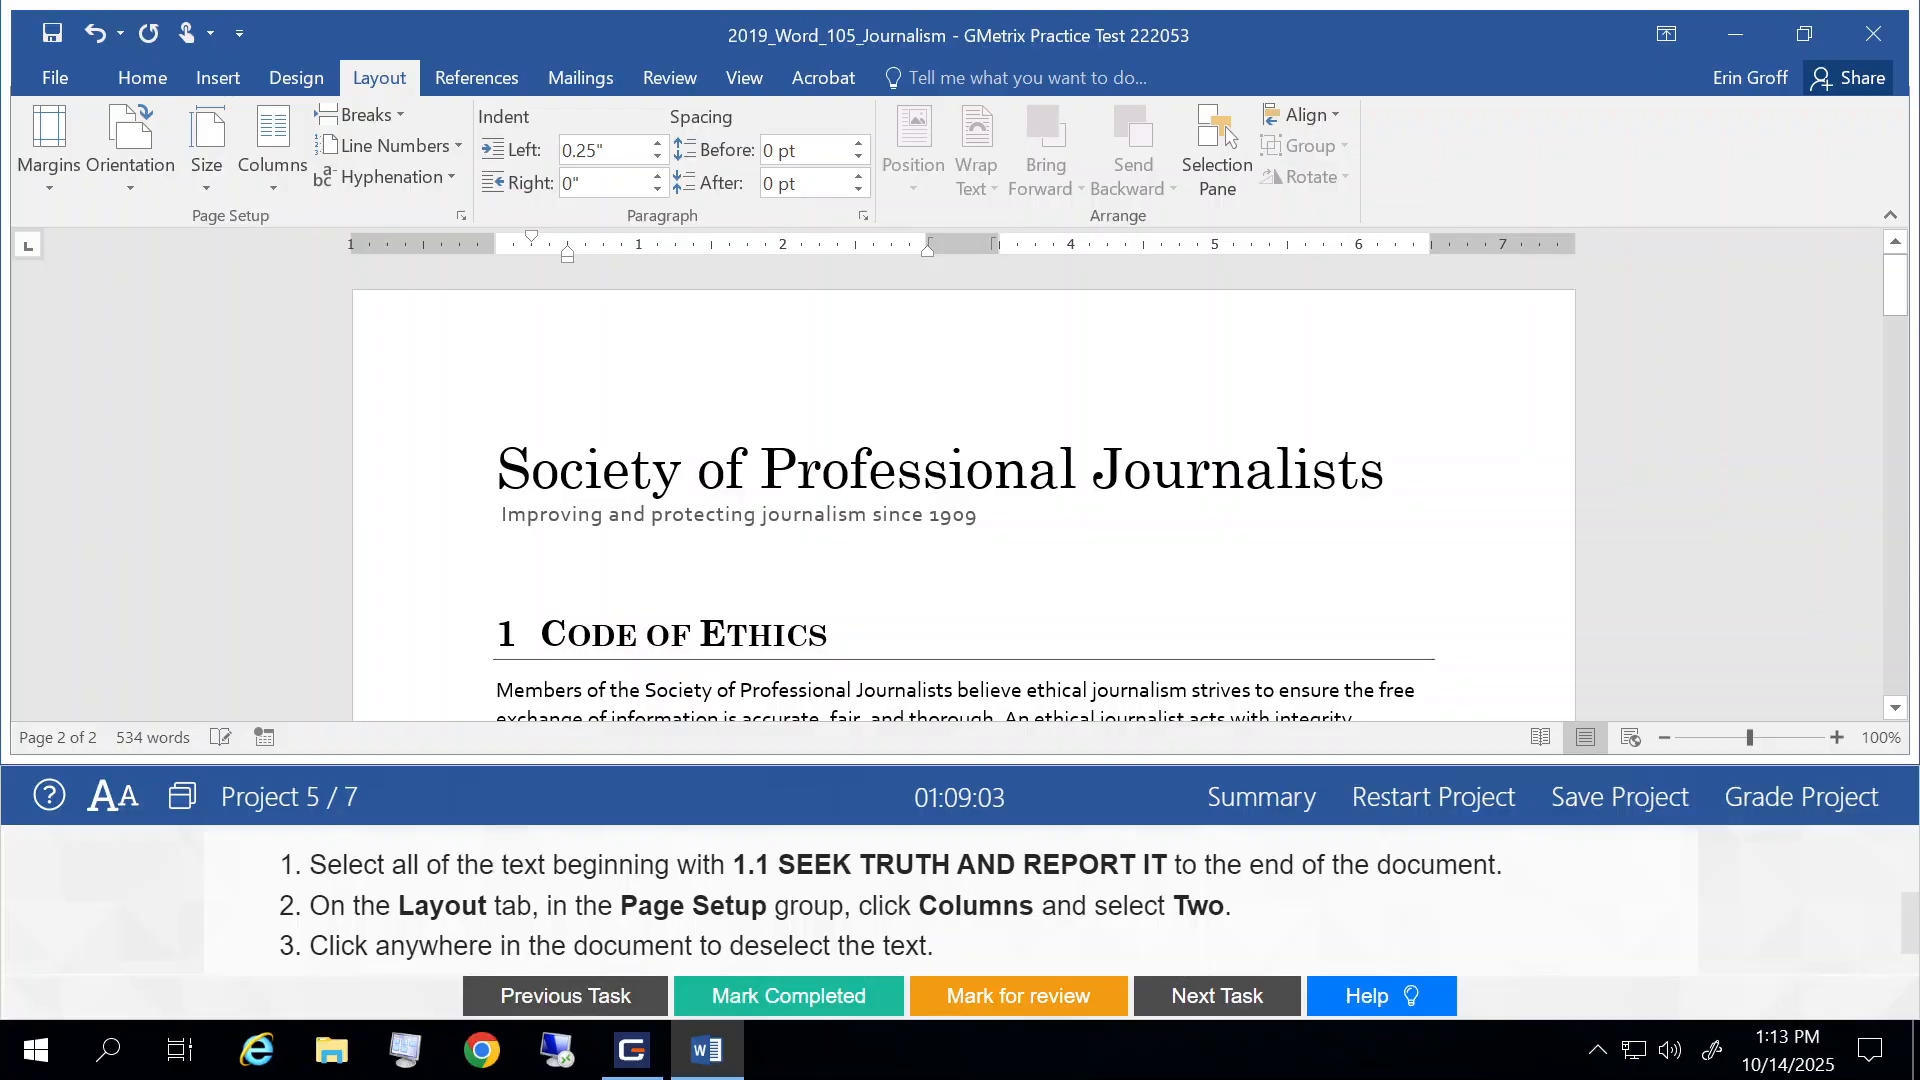
click(775, 995)
click(1228, 1015)
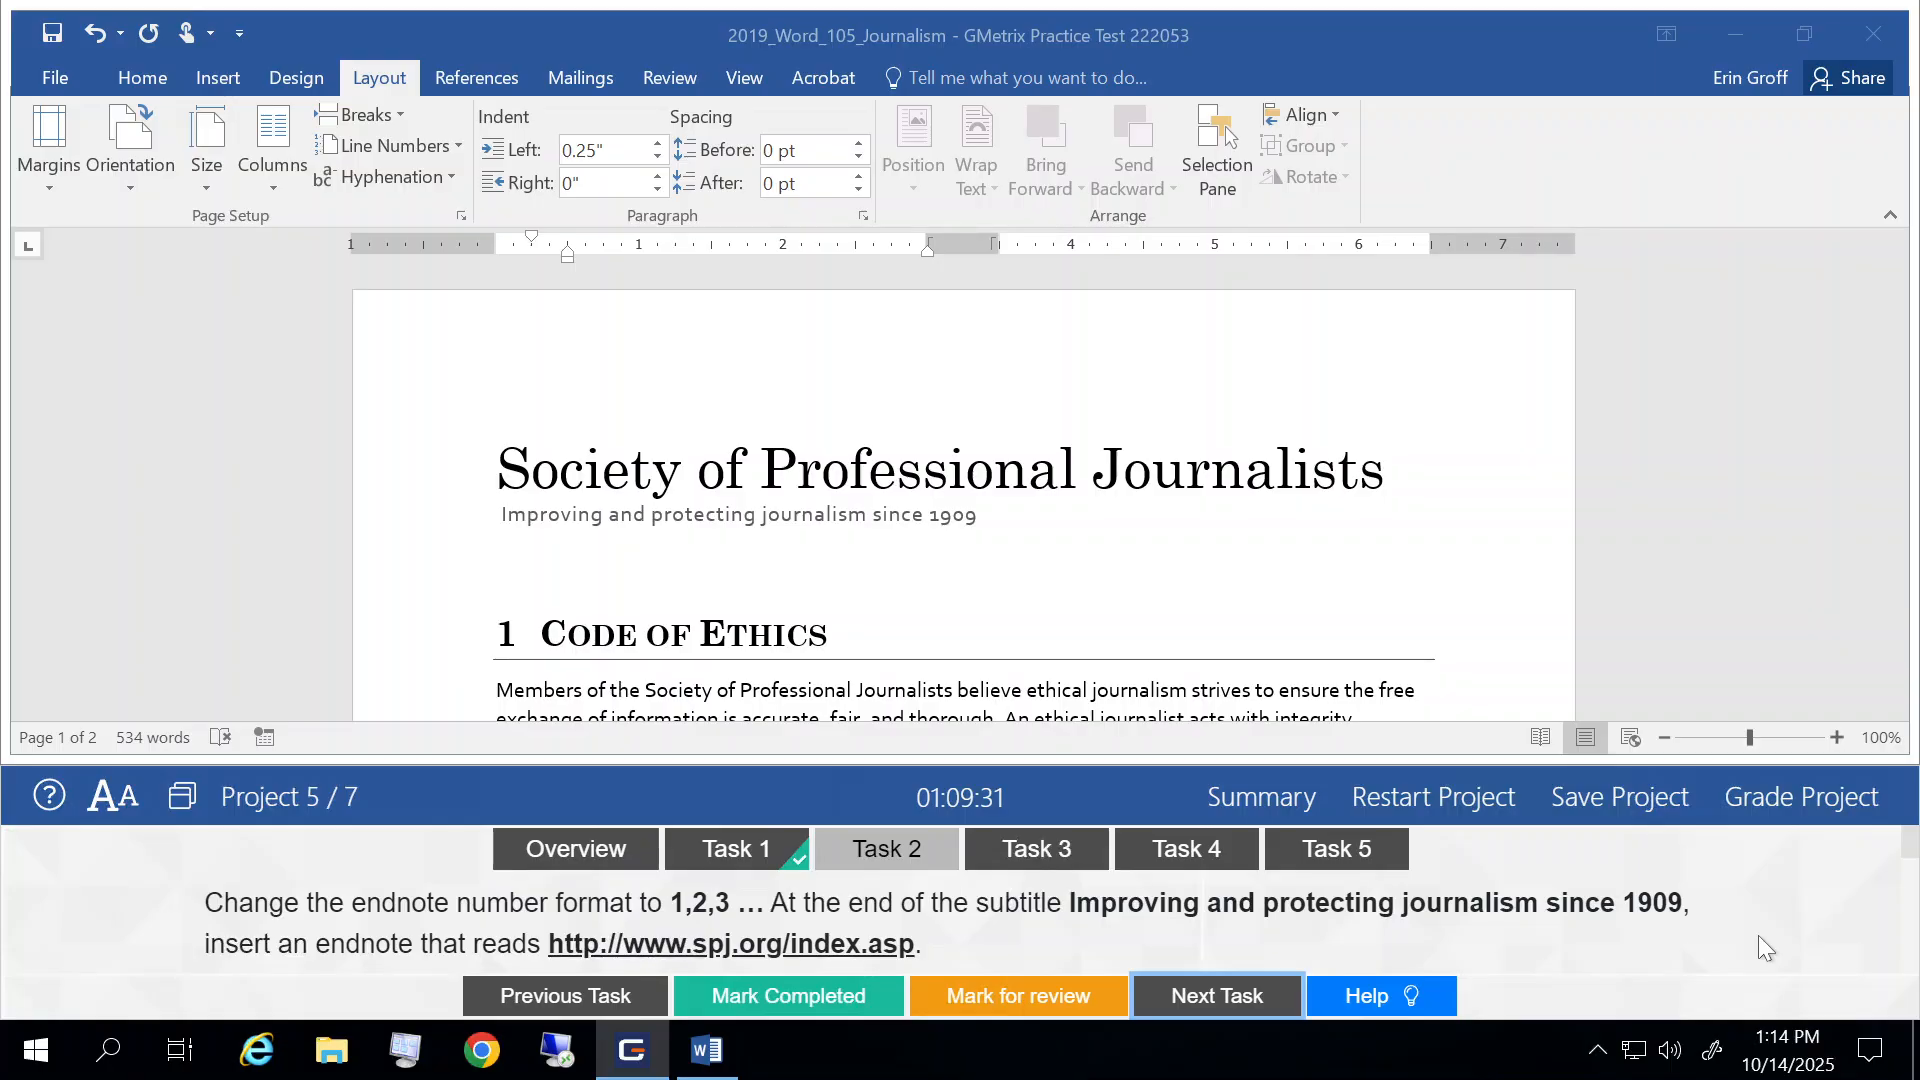
Place the cursor at the end of the subtitle "Improving and protecting journalism since 1909" and open the Footnote and Endnote settings.
scroll(1384, 928, down, 3)
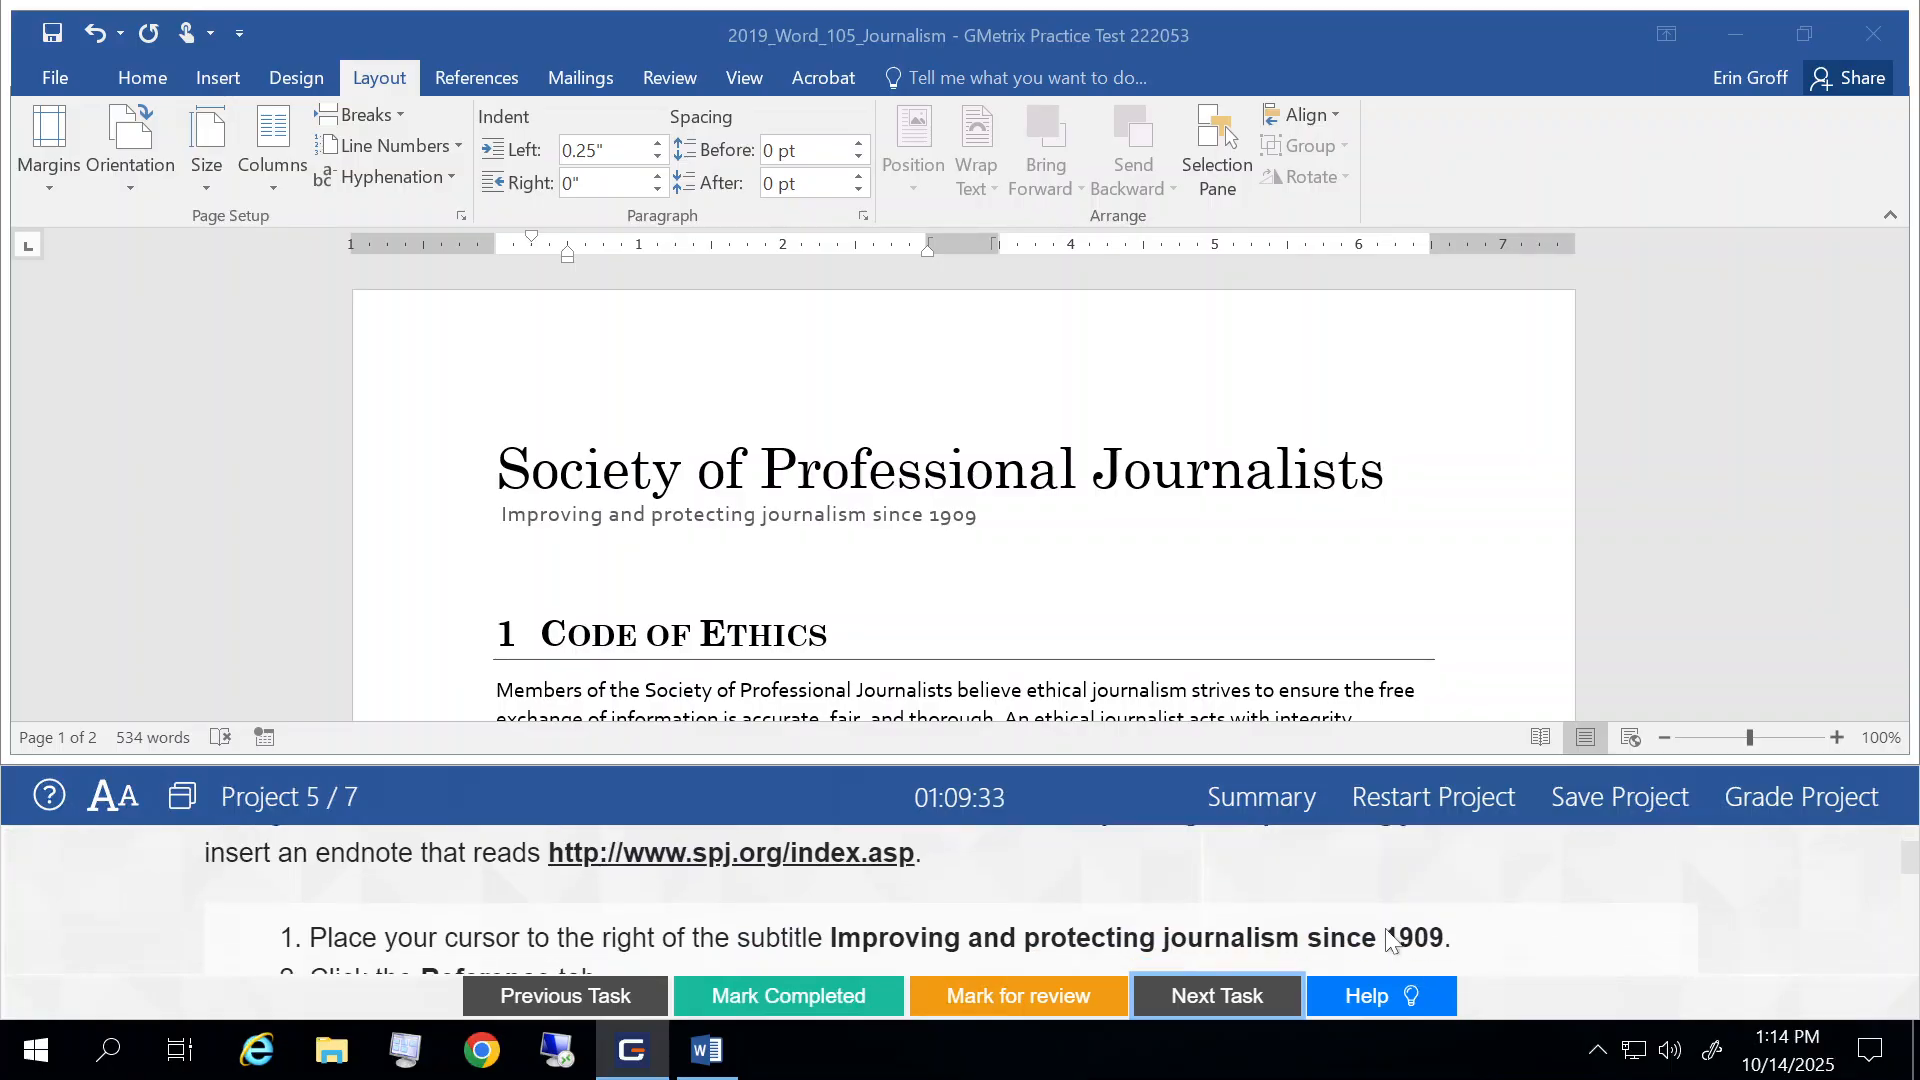
scroll(1385, 930, down, 1)
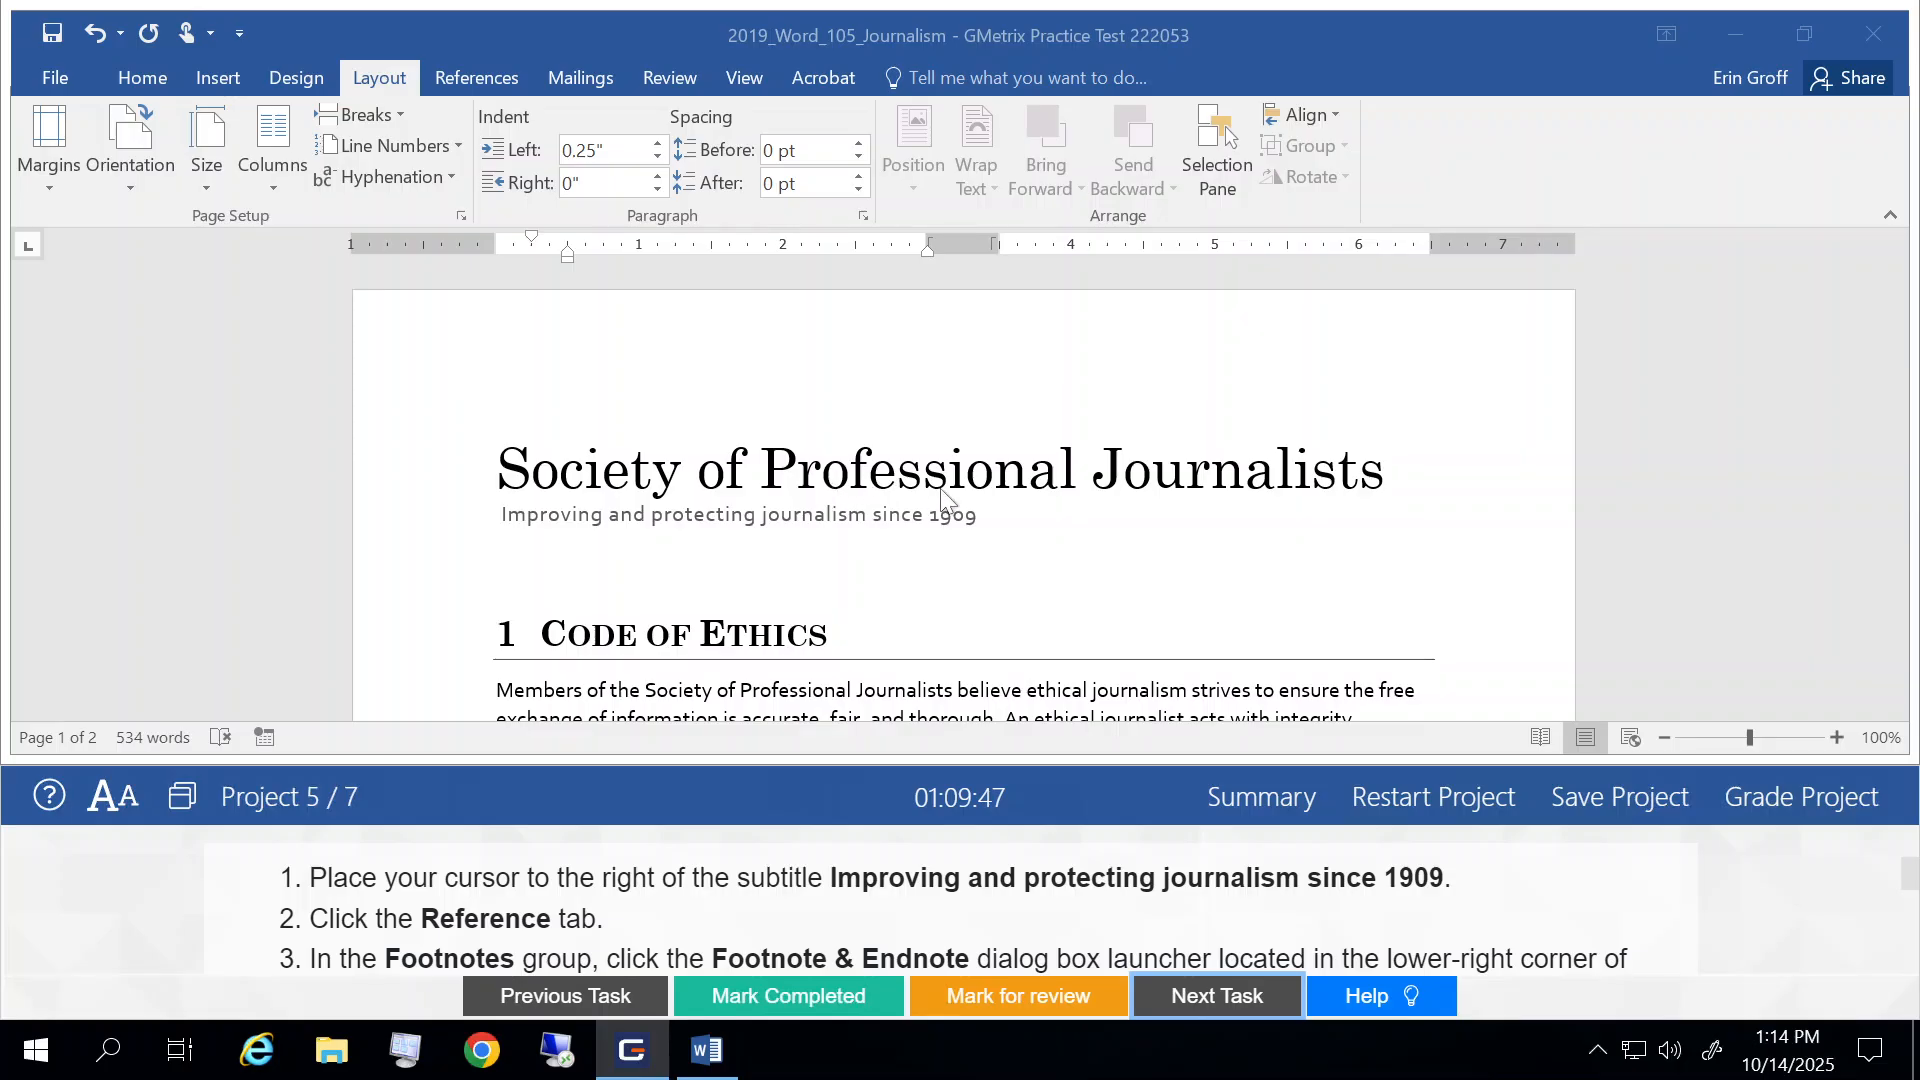
click(988, 522)
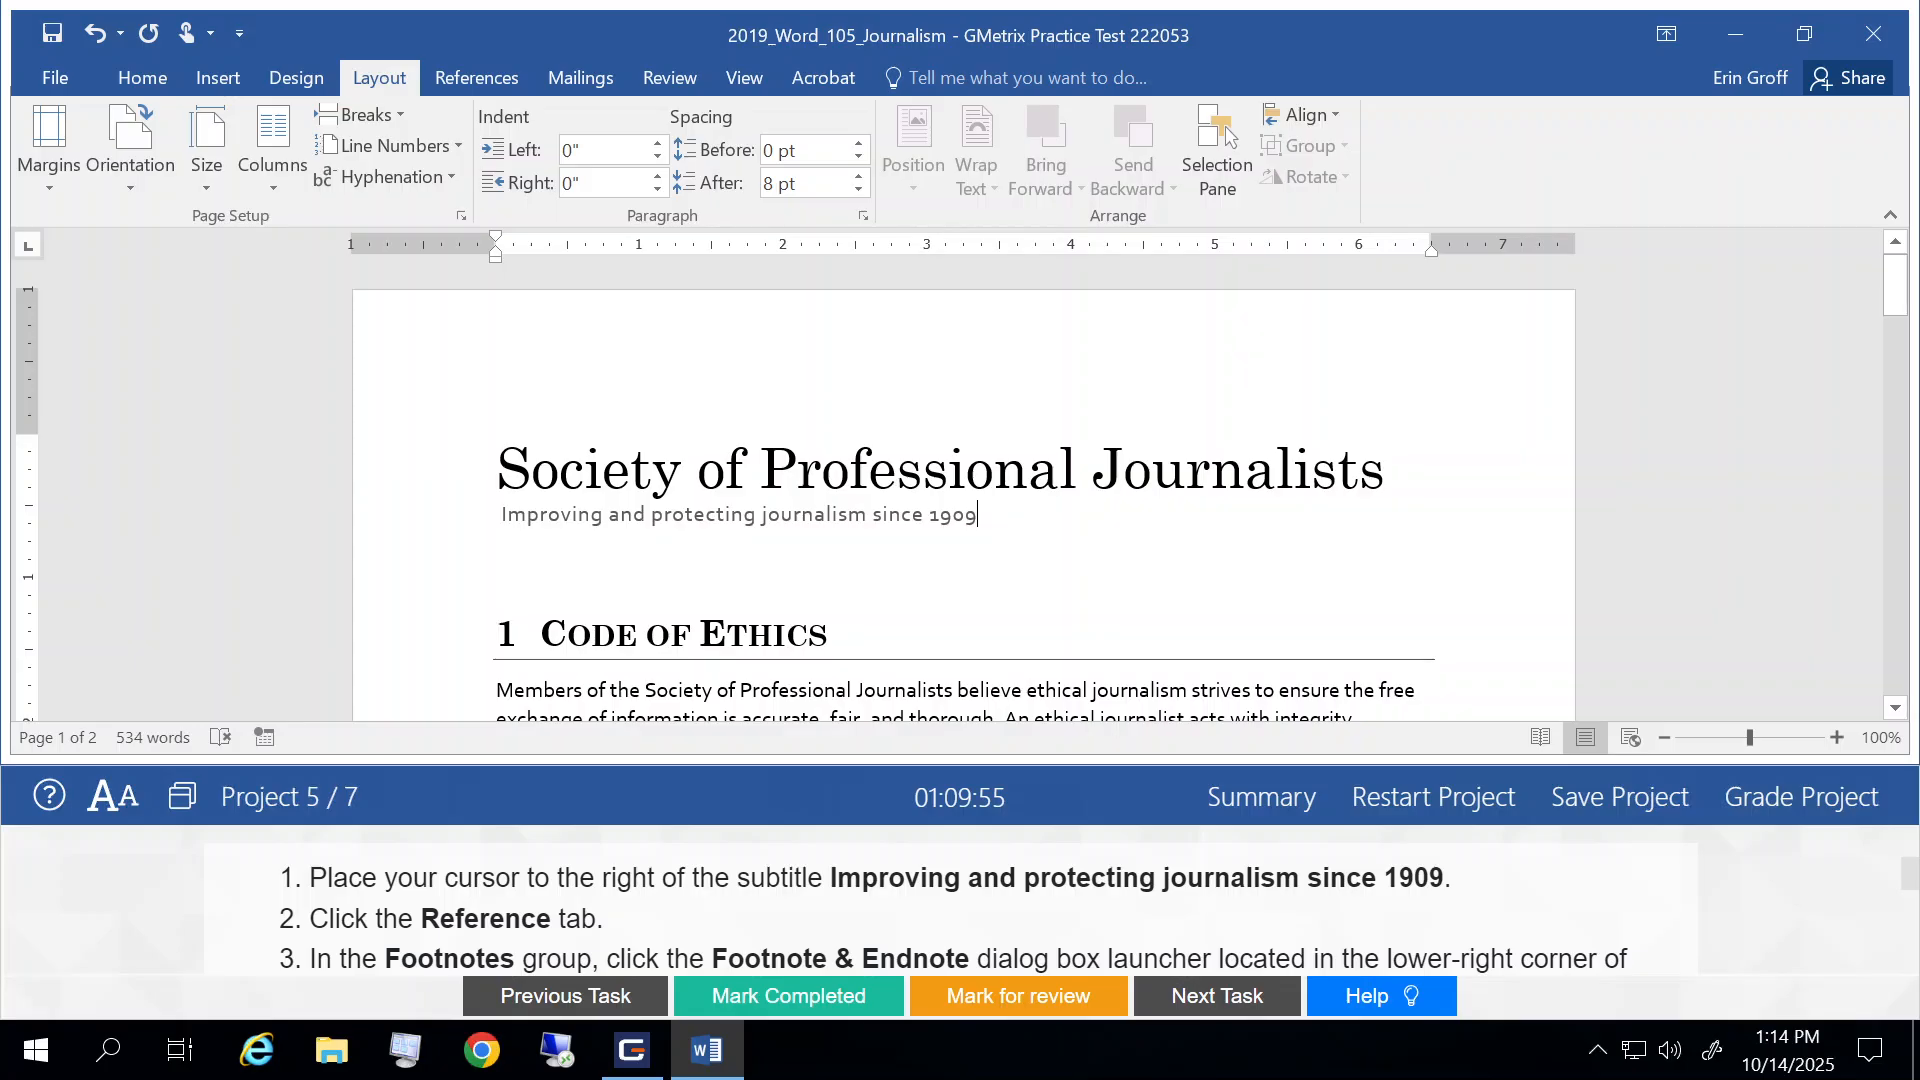
click(482, 78)
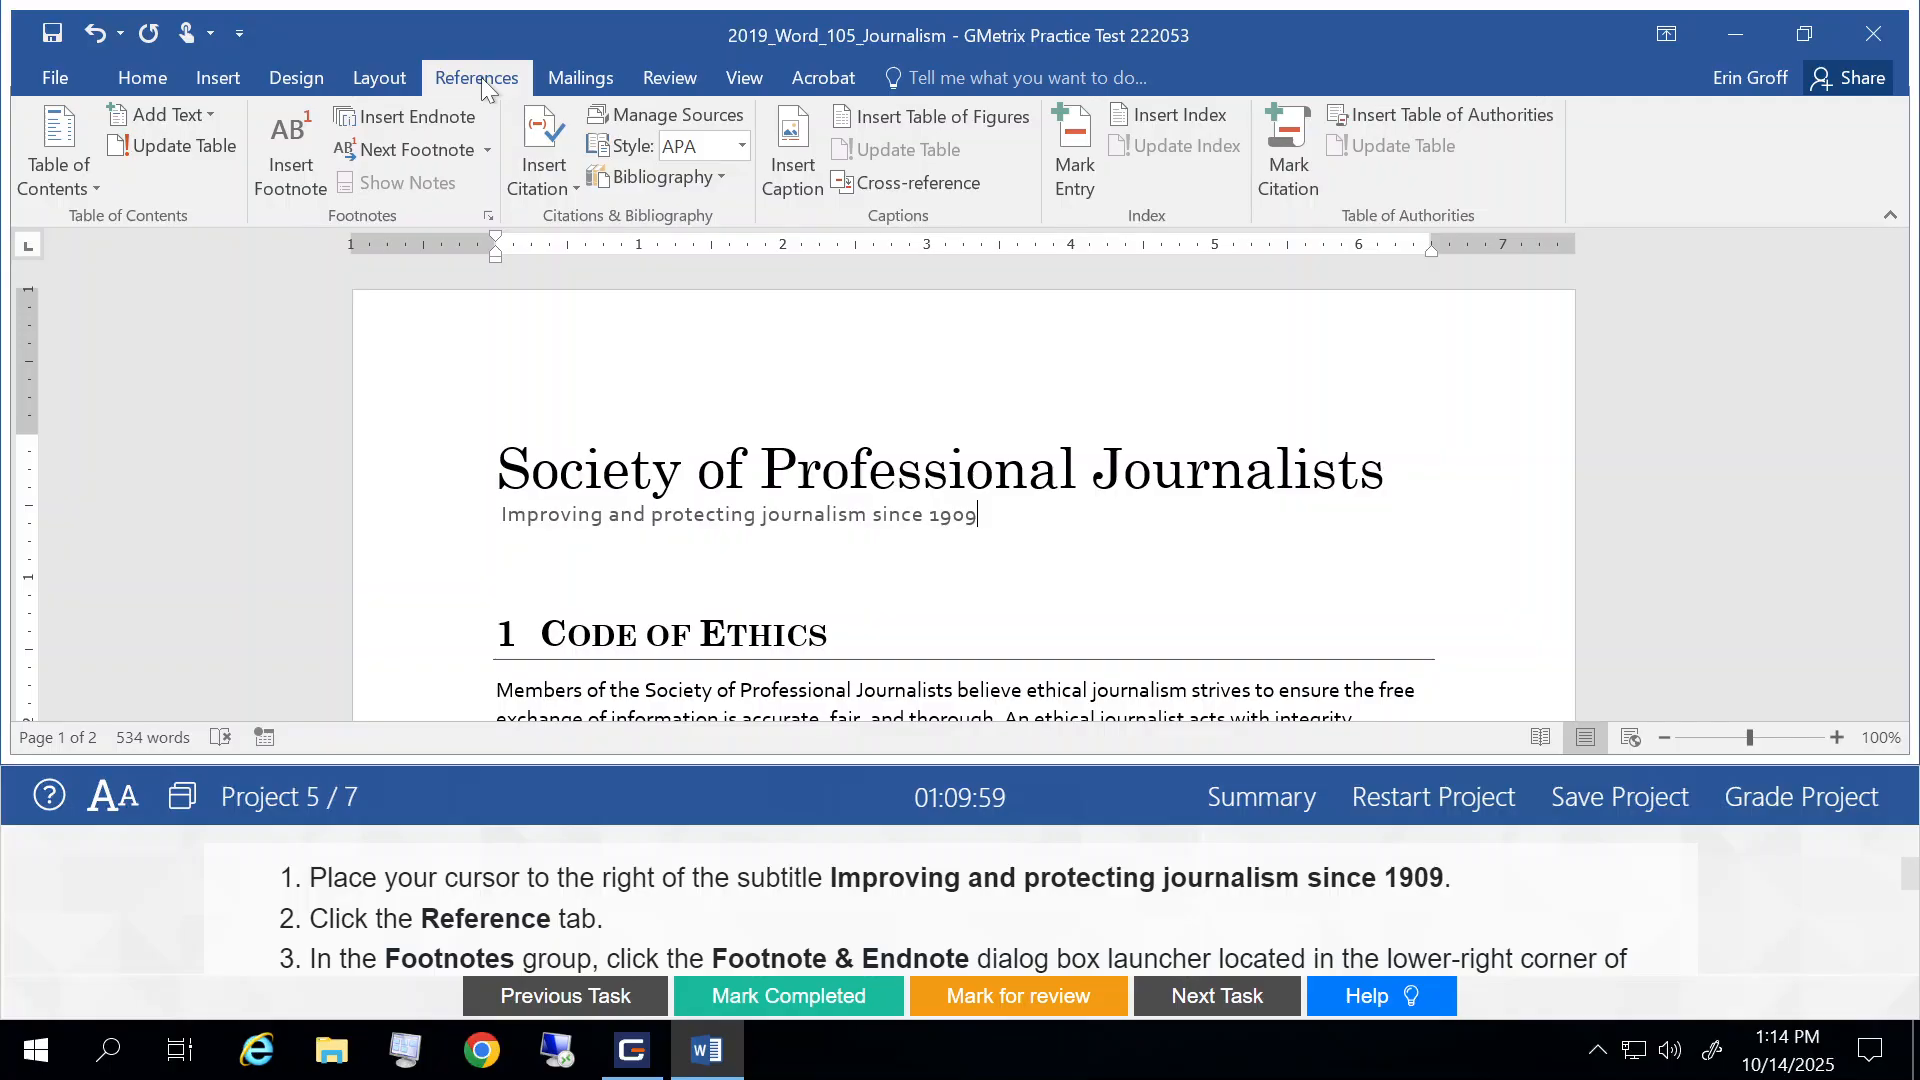
click(488, 217)
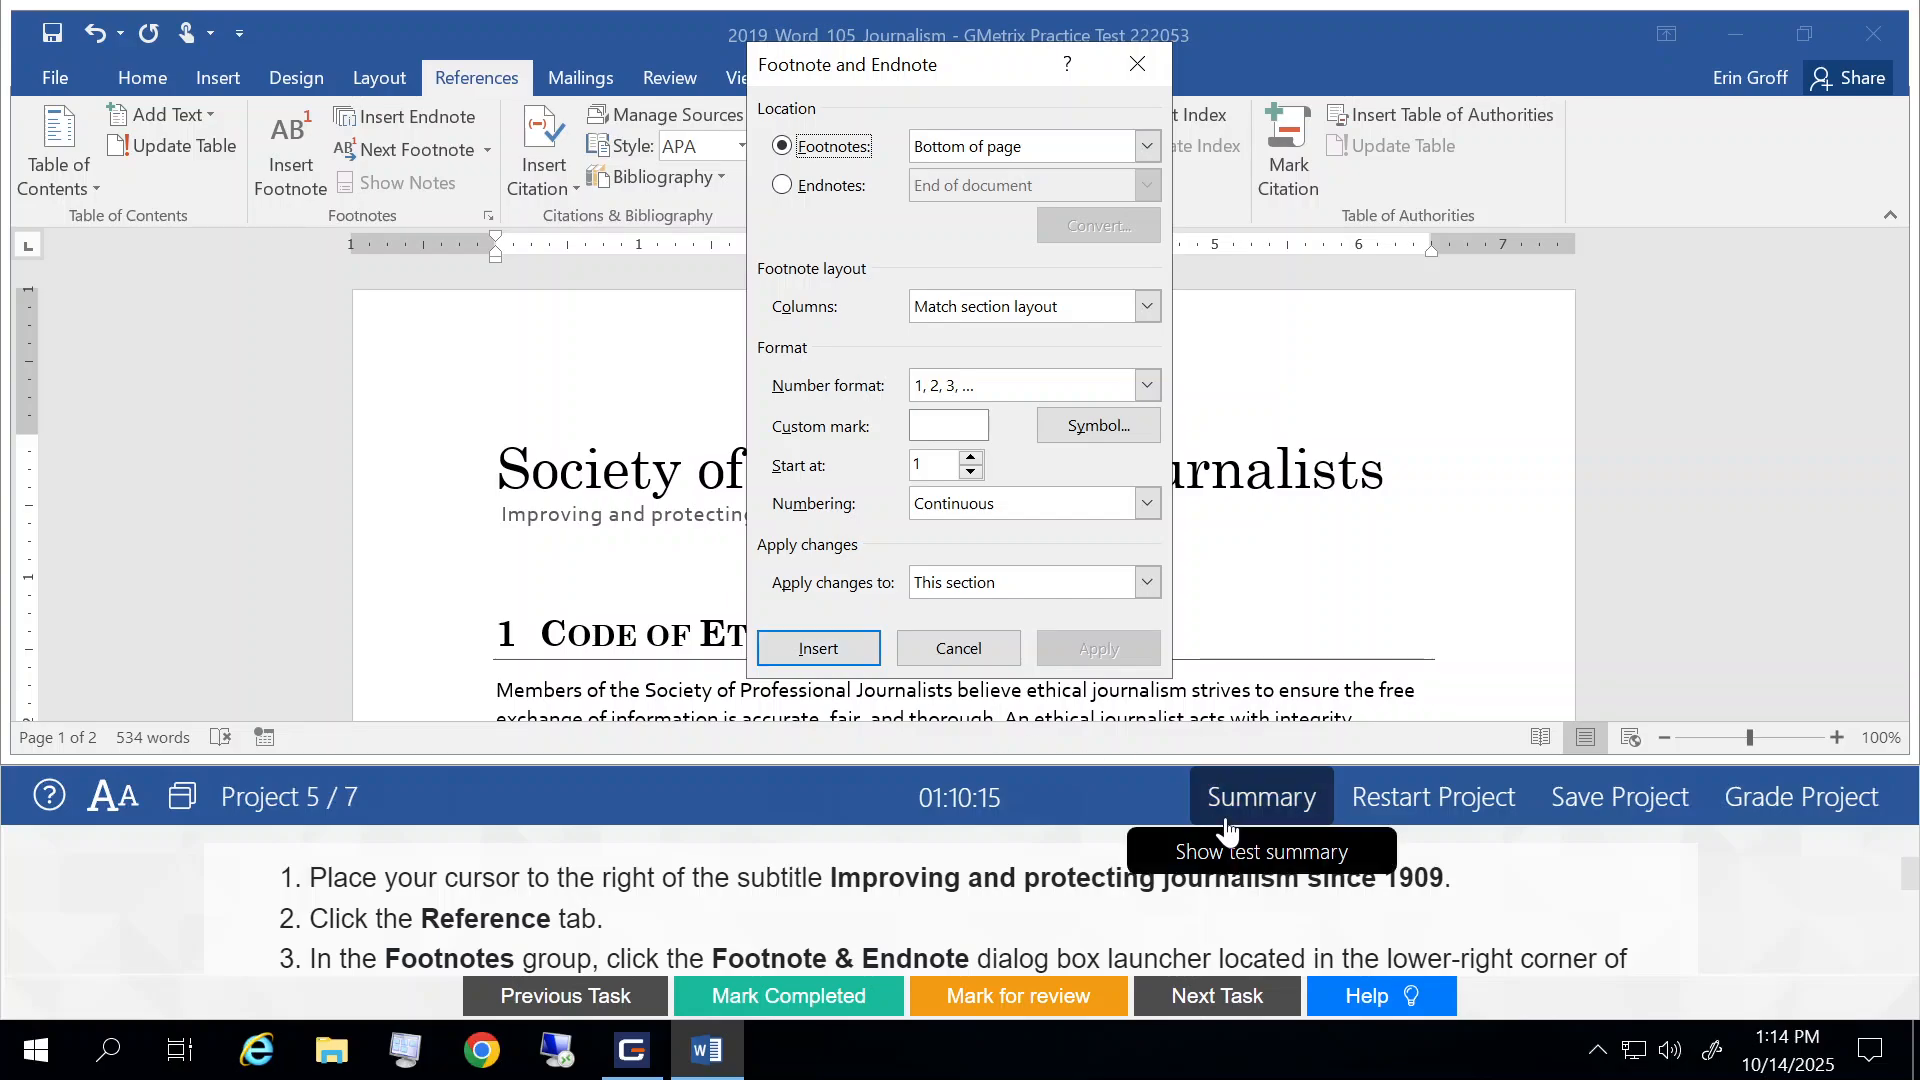
Insert an endnote located at the end of the document with the number format 1, 2, 3, ….
scroll(1500, 902, down, 3)
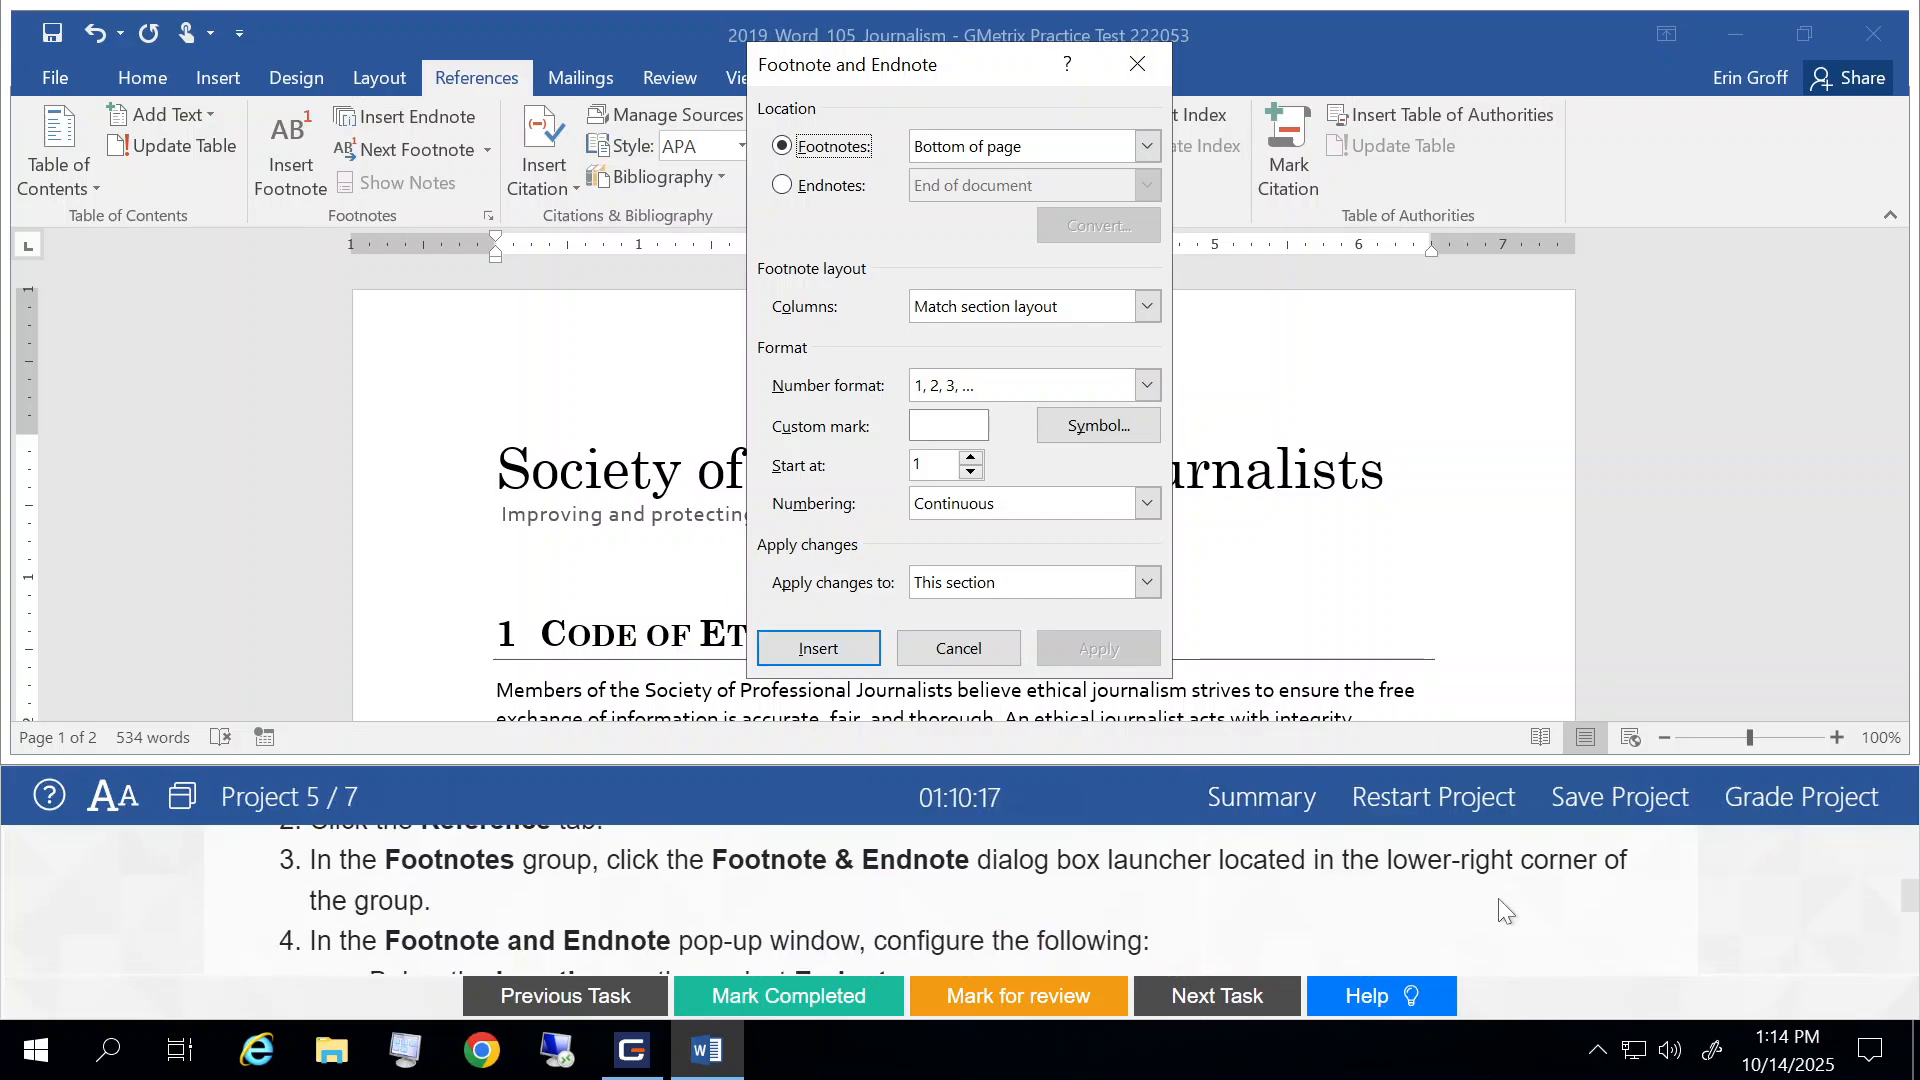
scroll(1498, 898, down, 2)
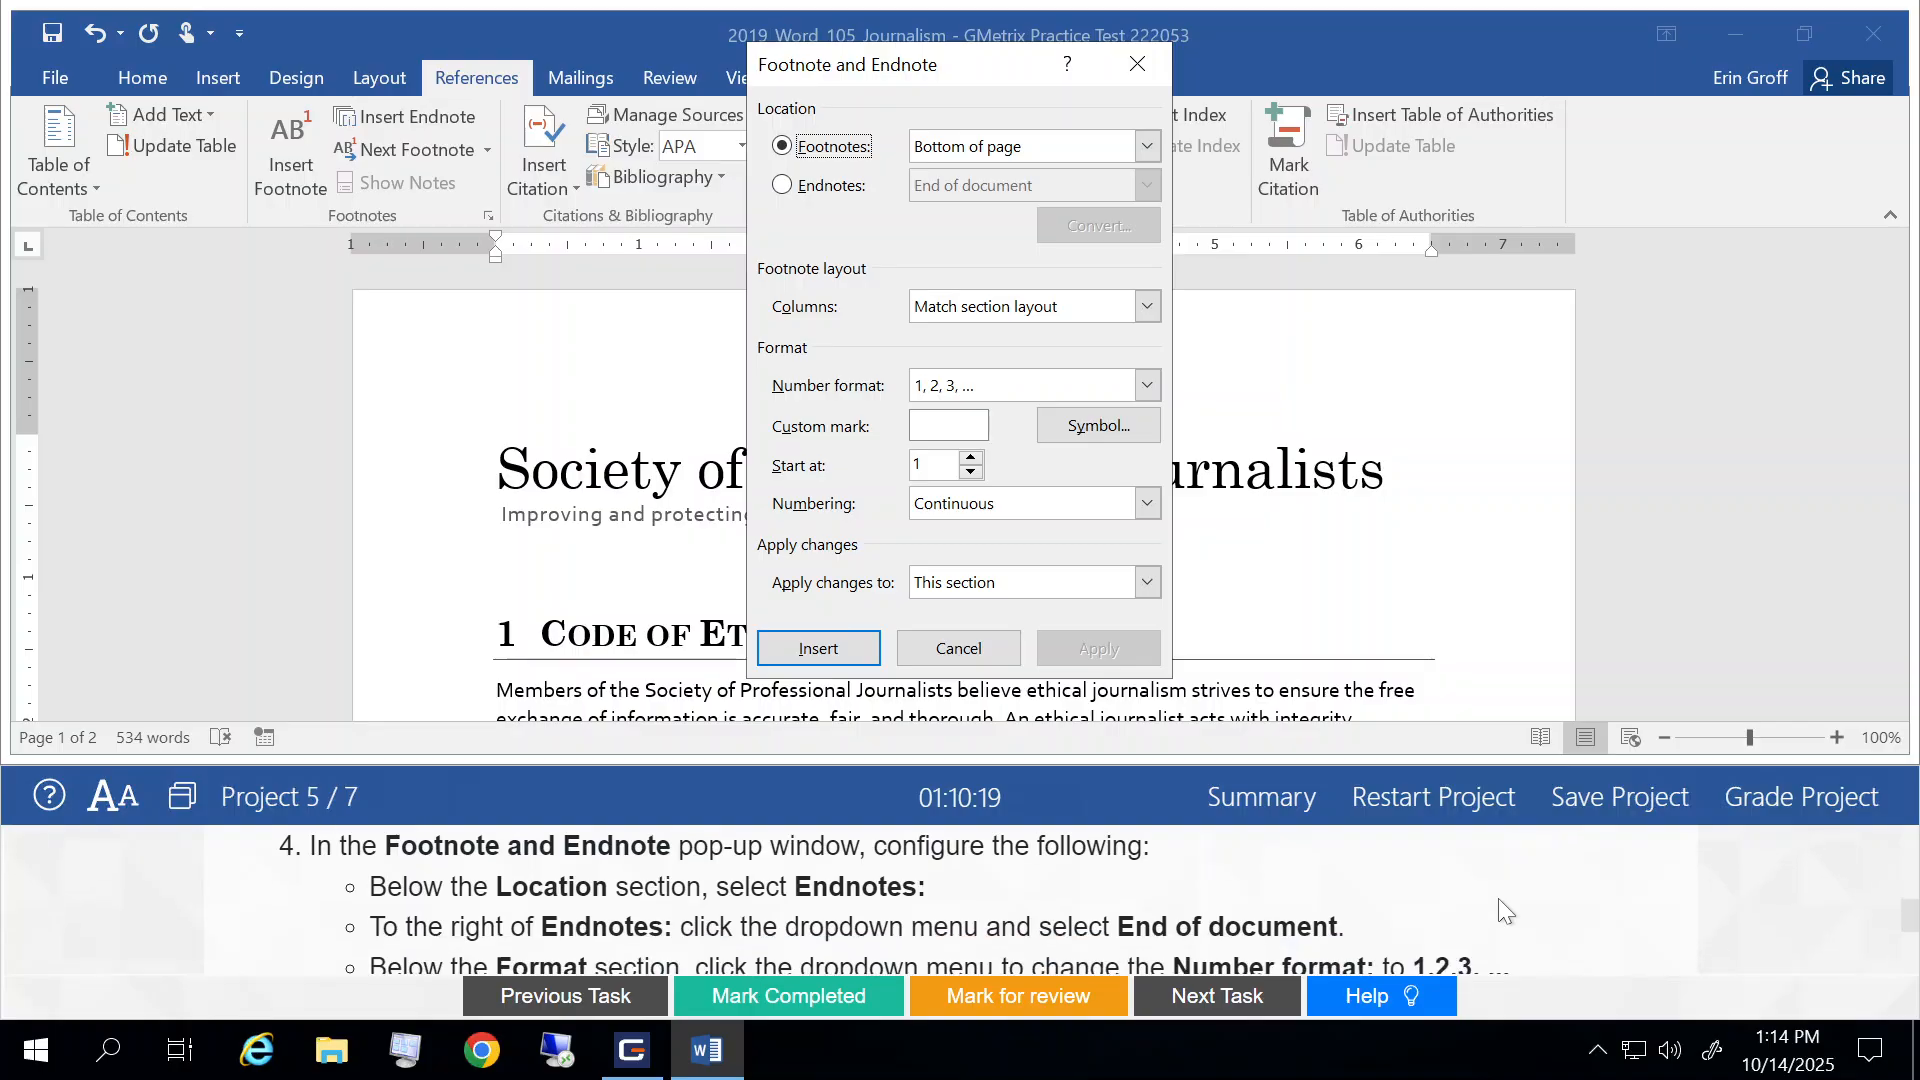
scroll(1498, 898, down, 1)
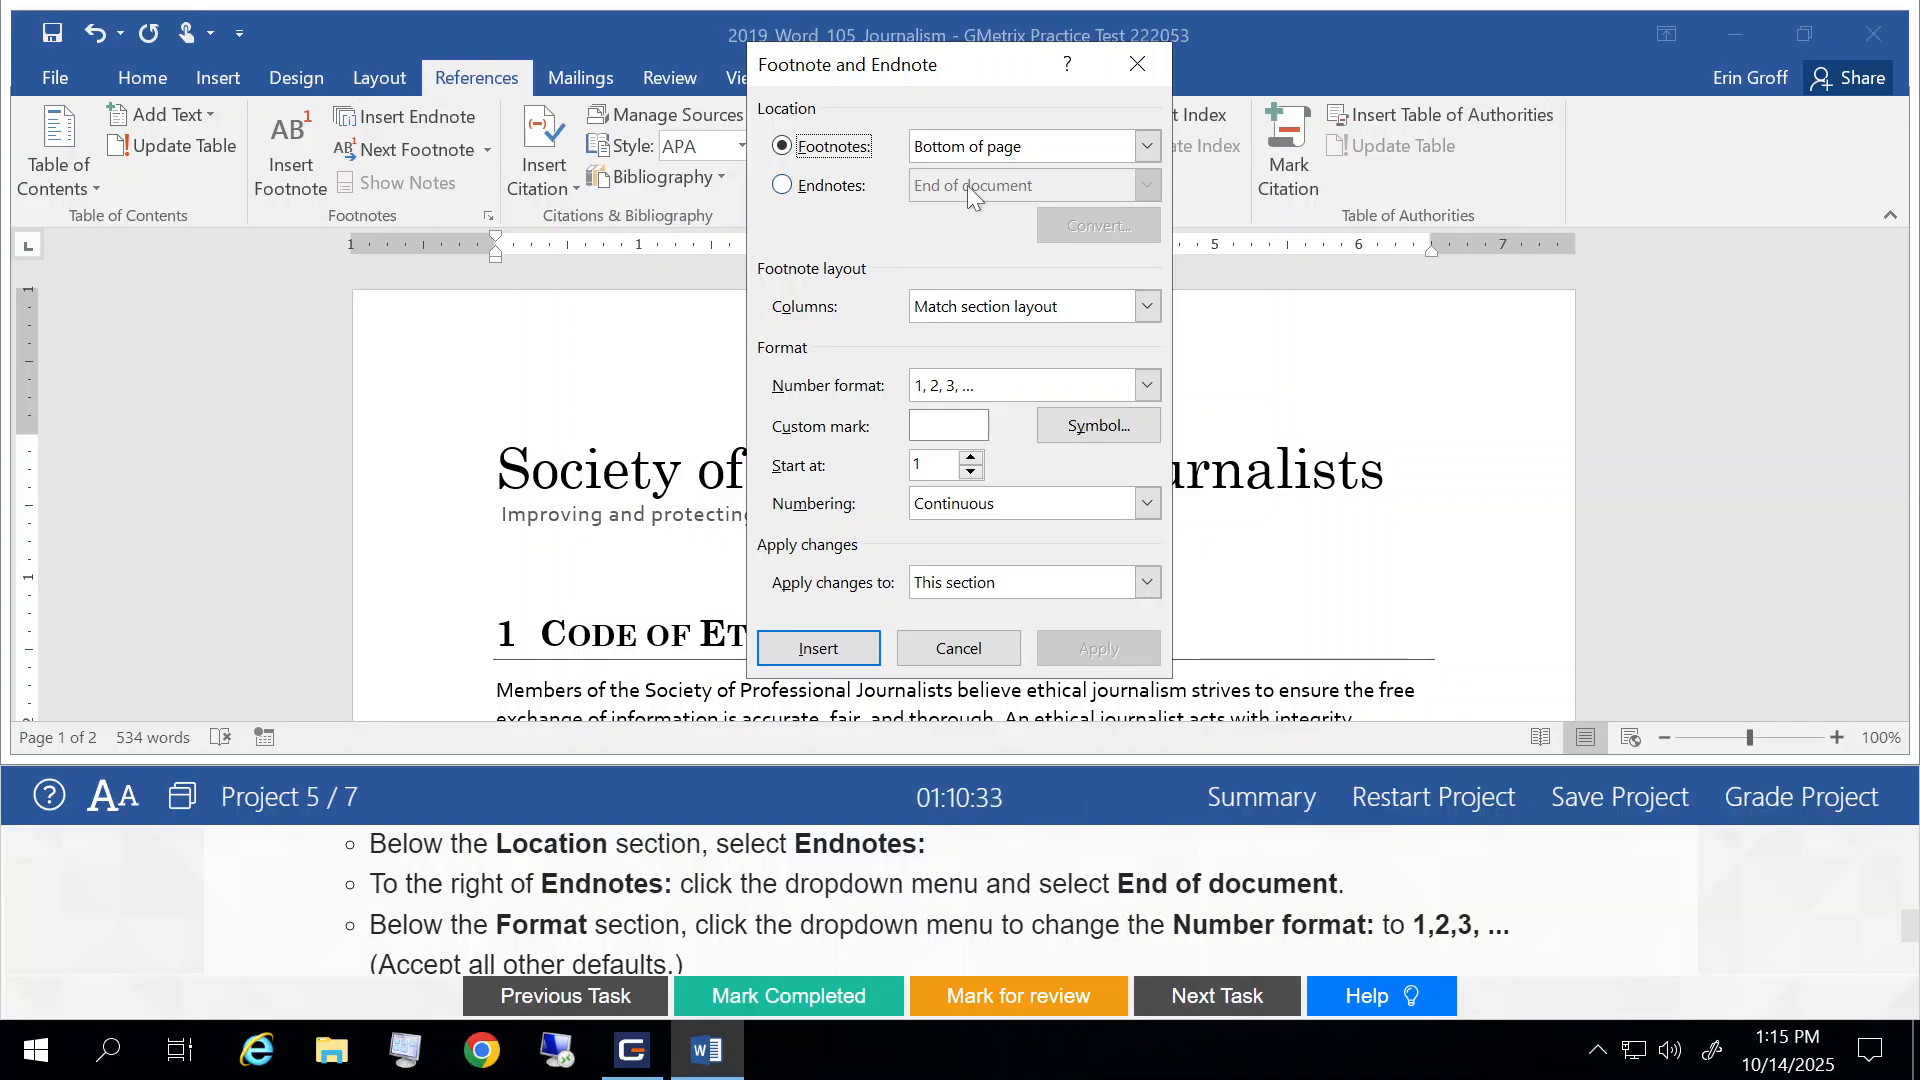
click(788, 188)
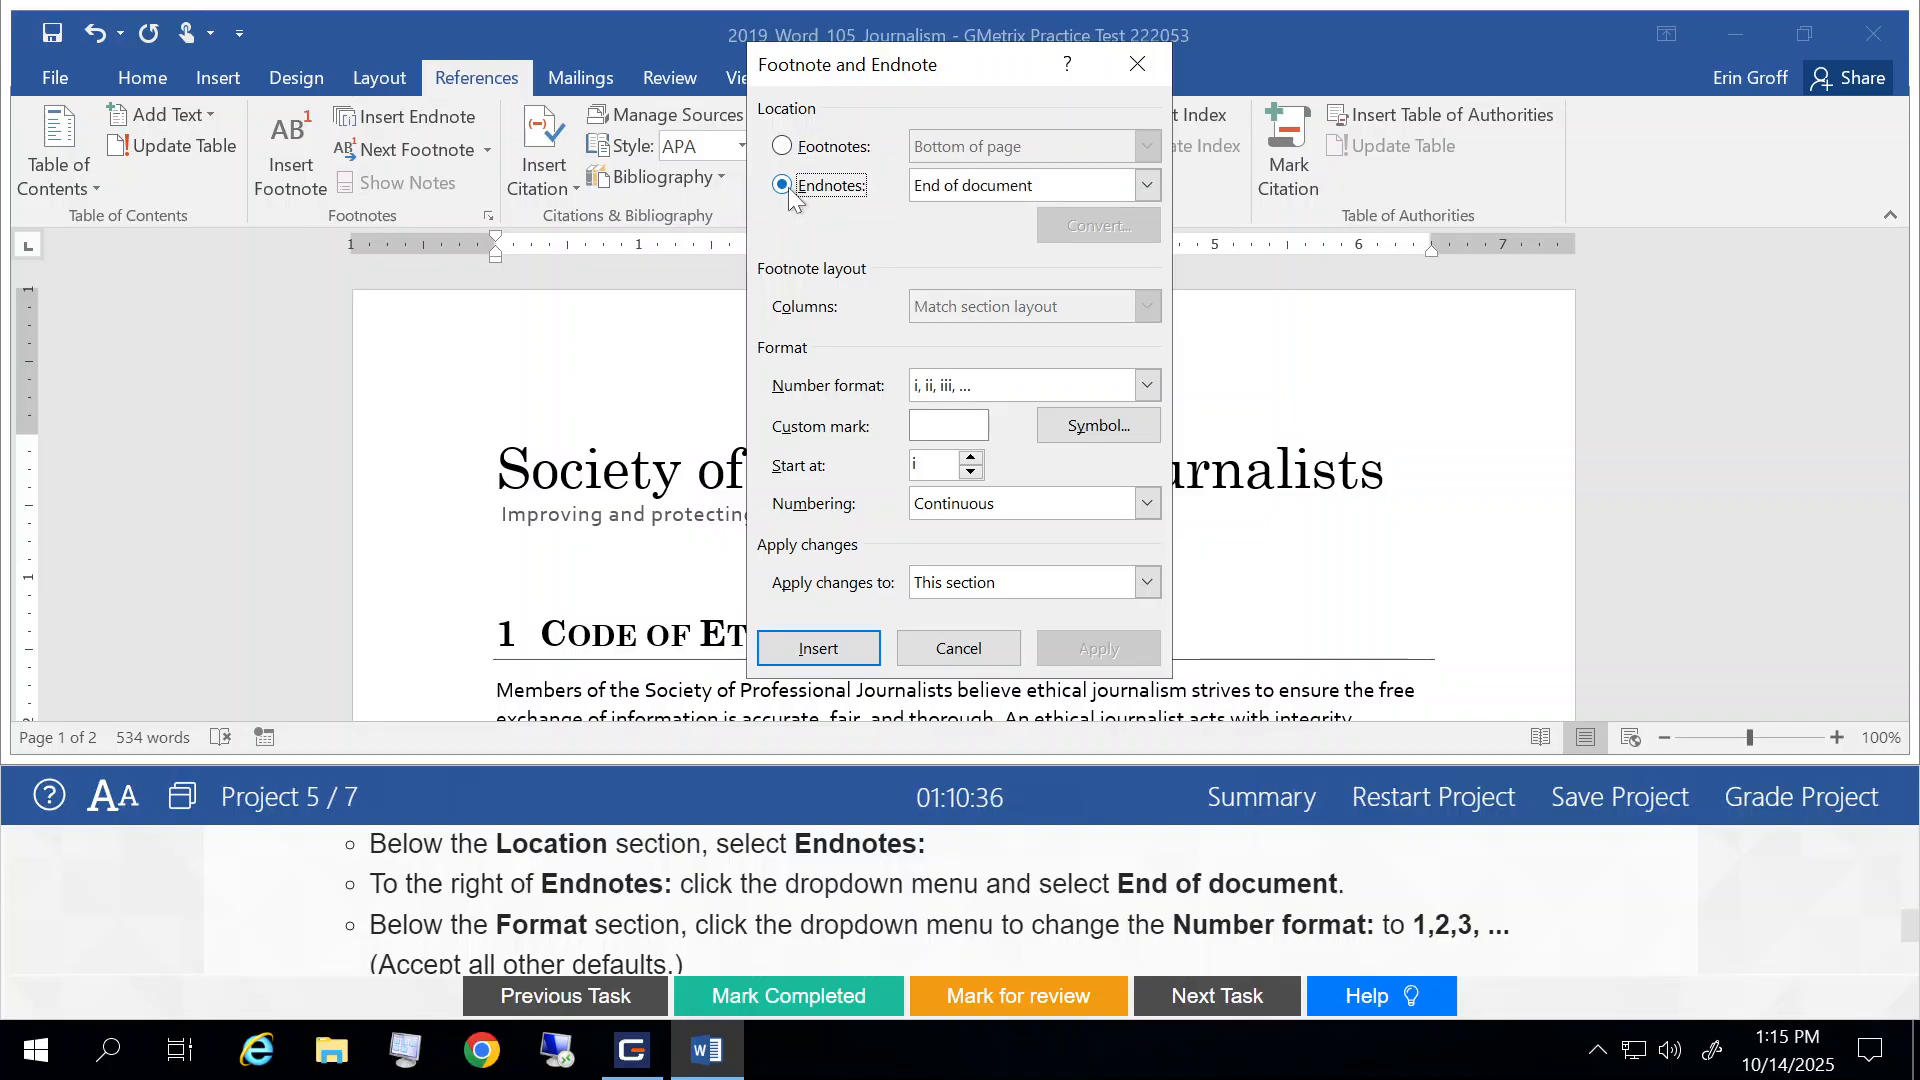
click(1148, 183)
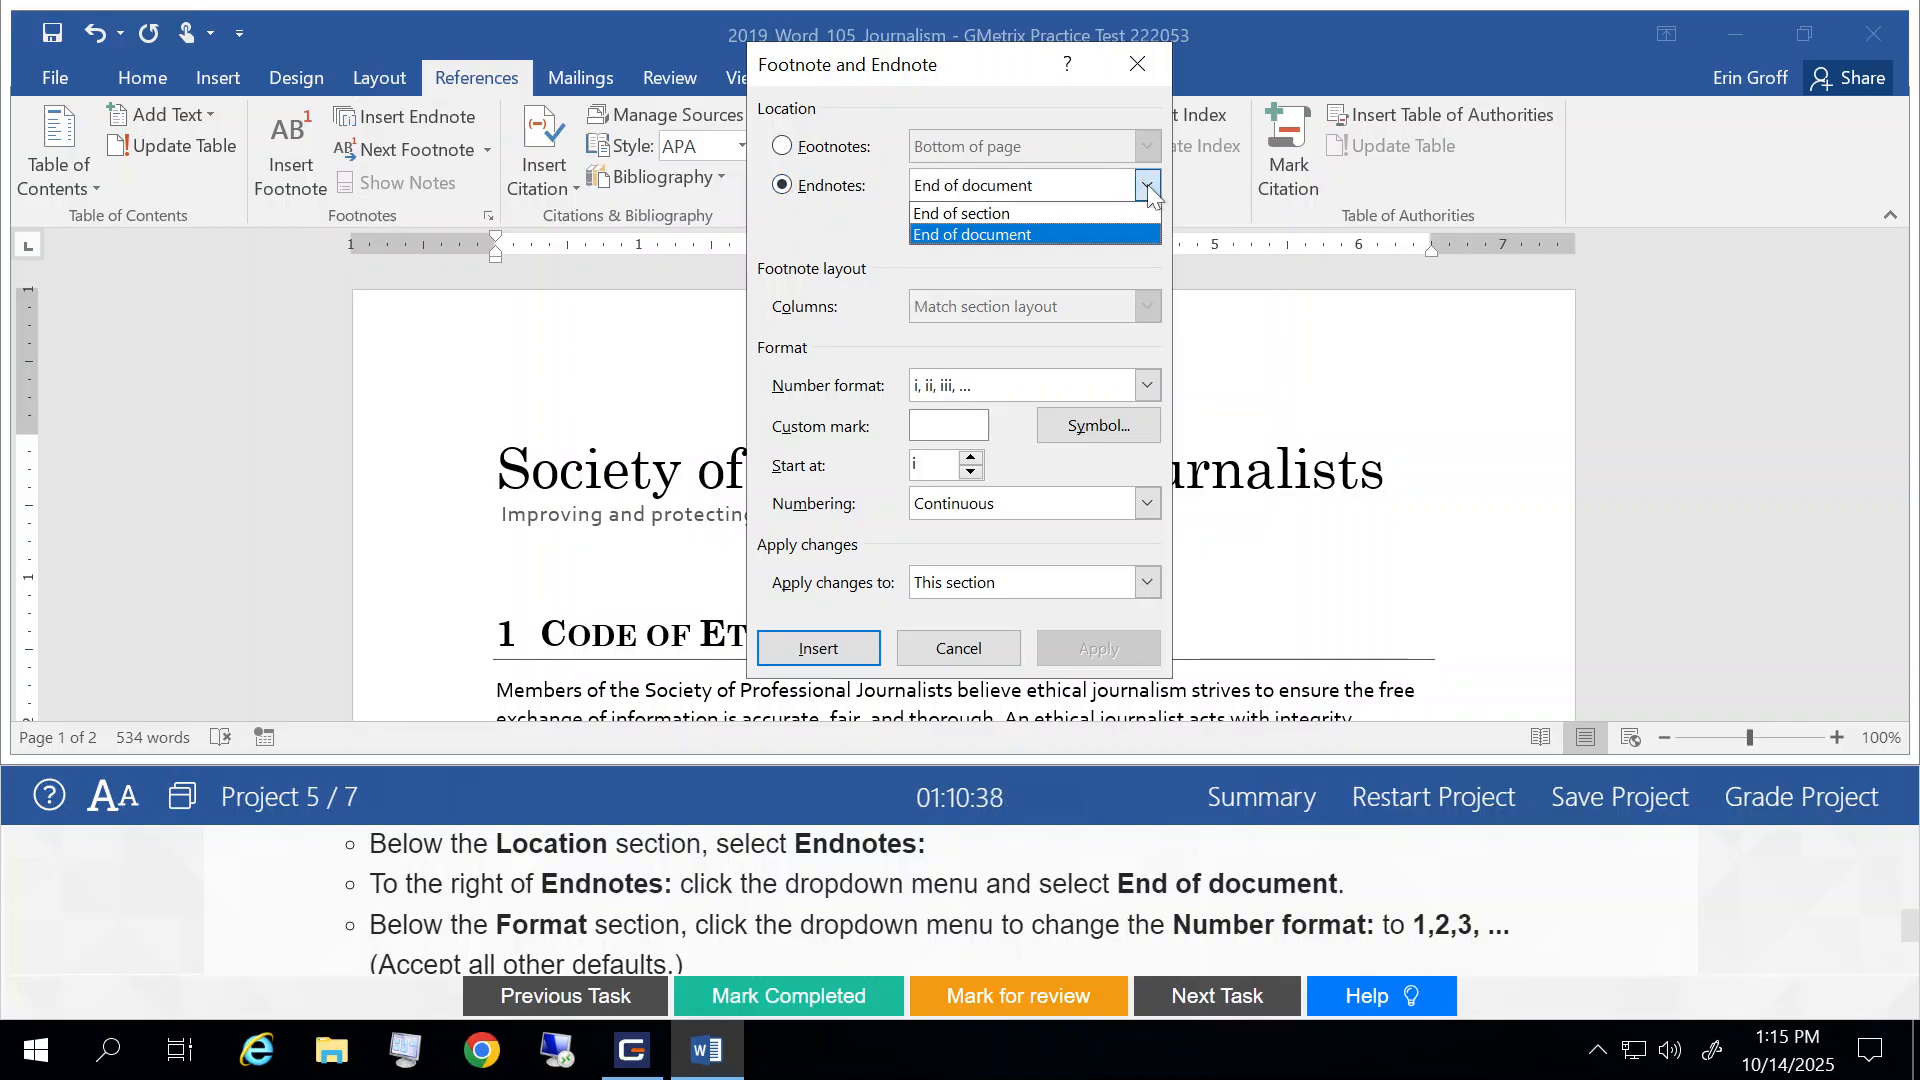
click(984, 236)
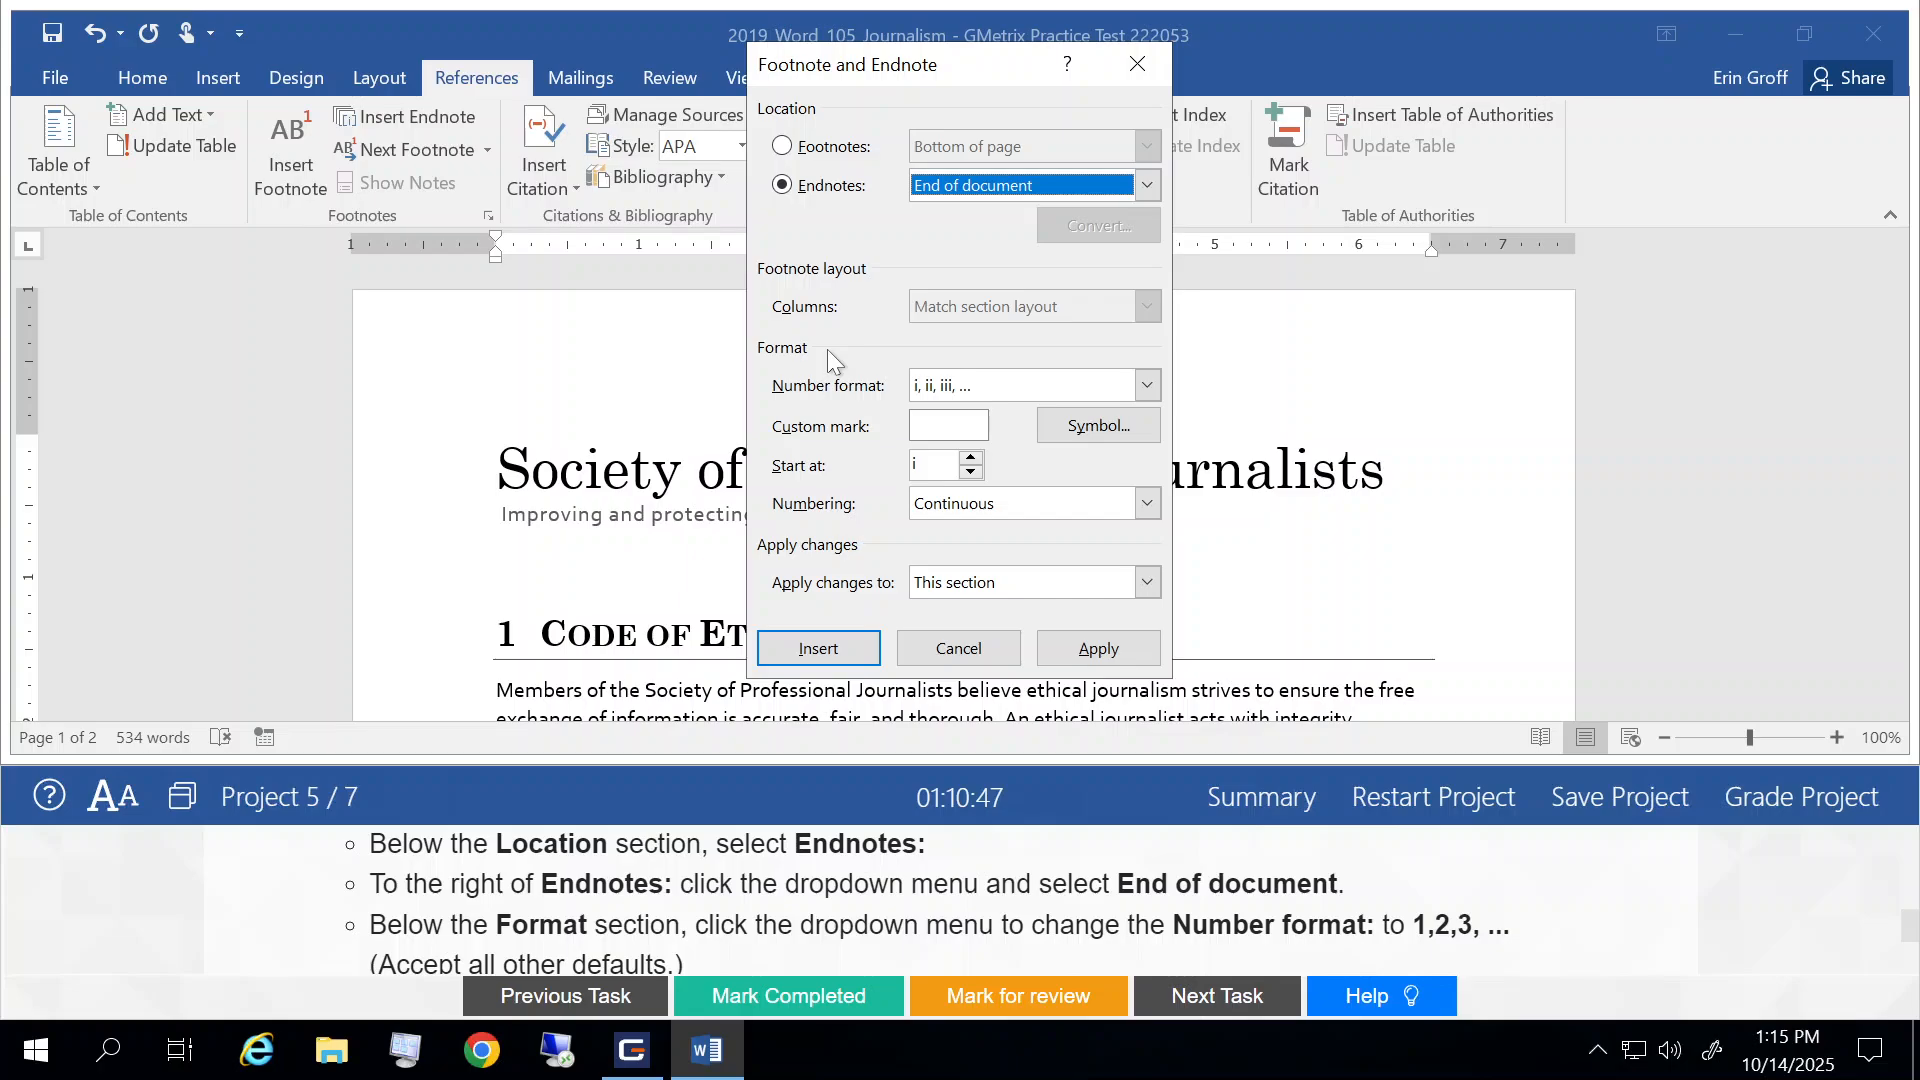
click(1147, 387)
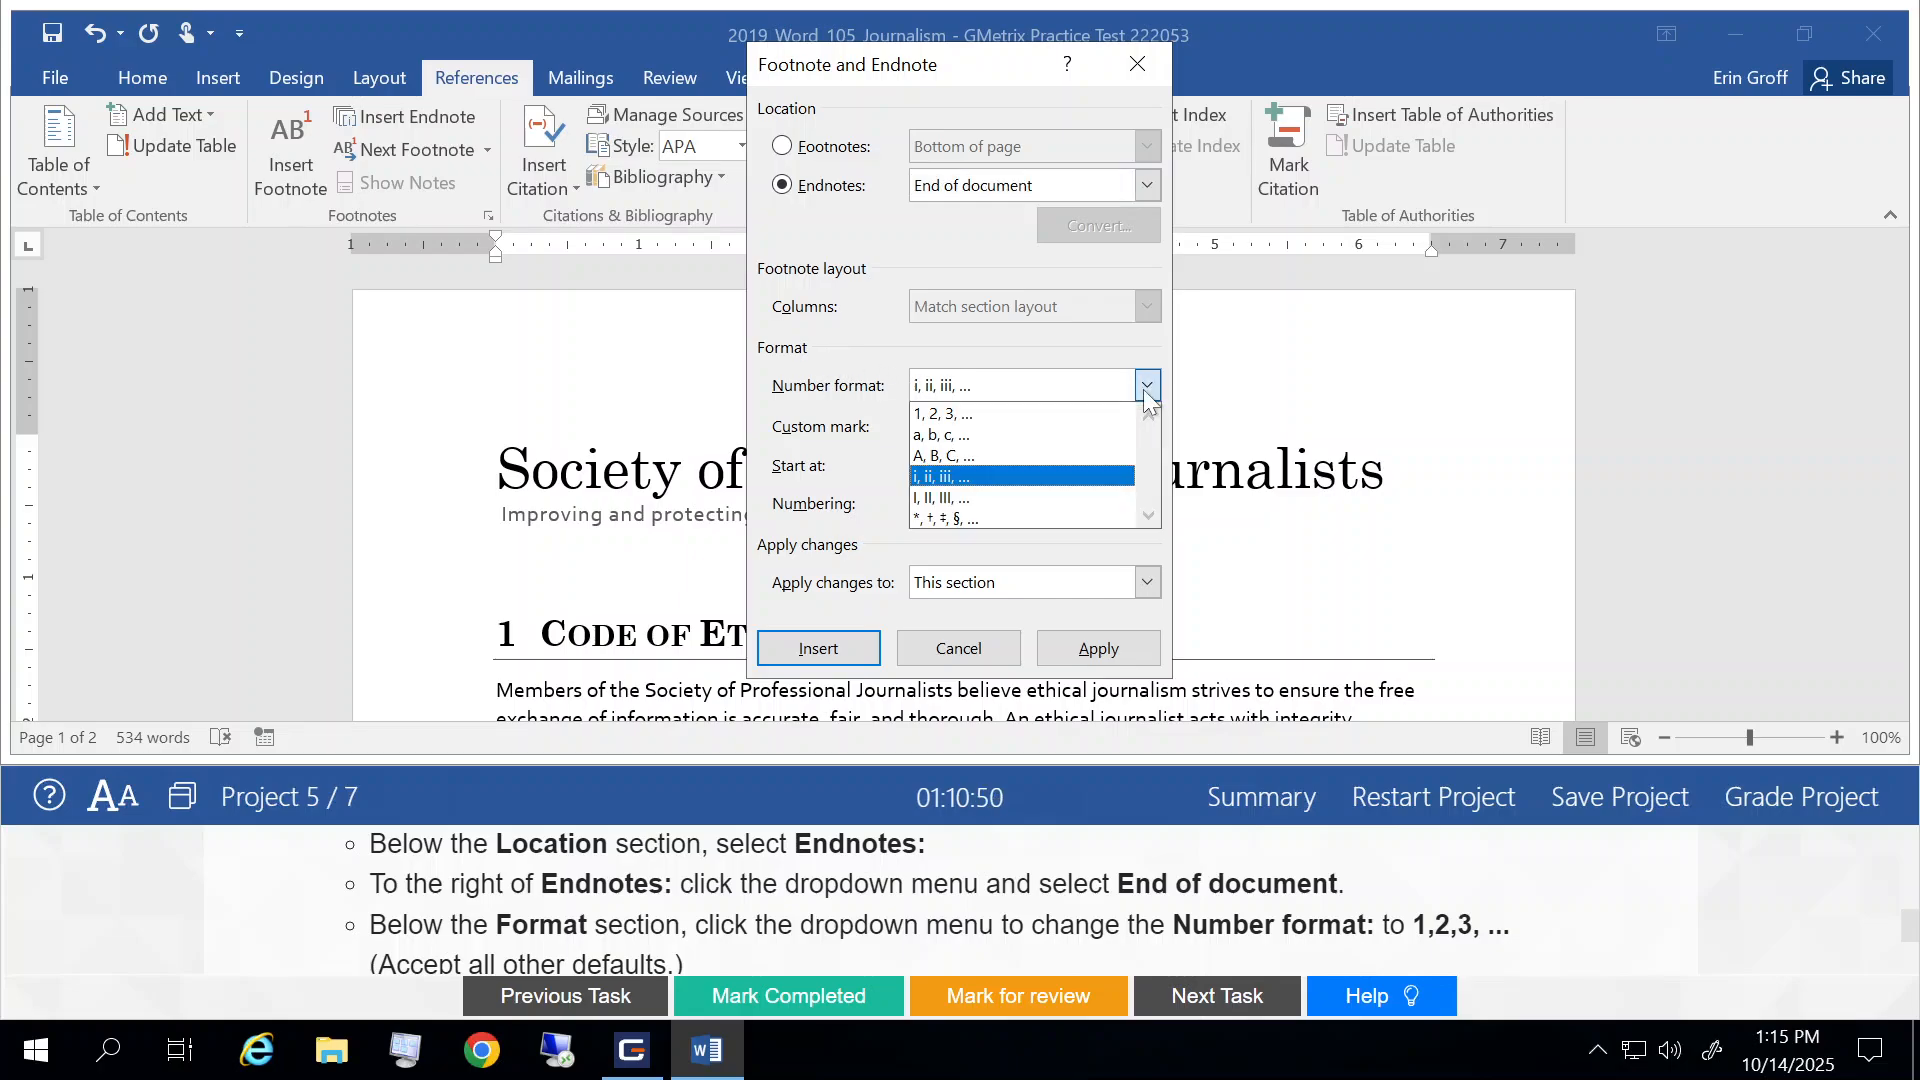
click(952, 414)
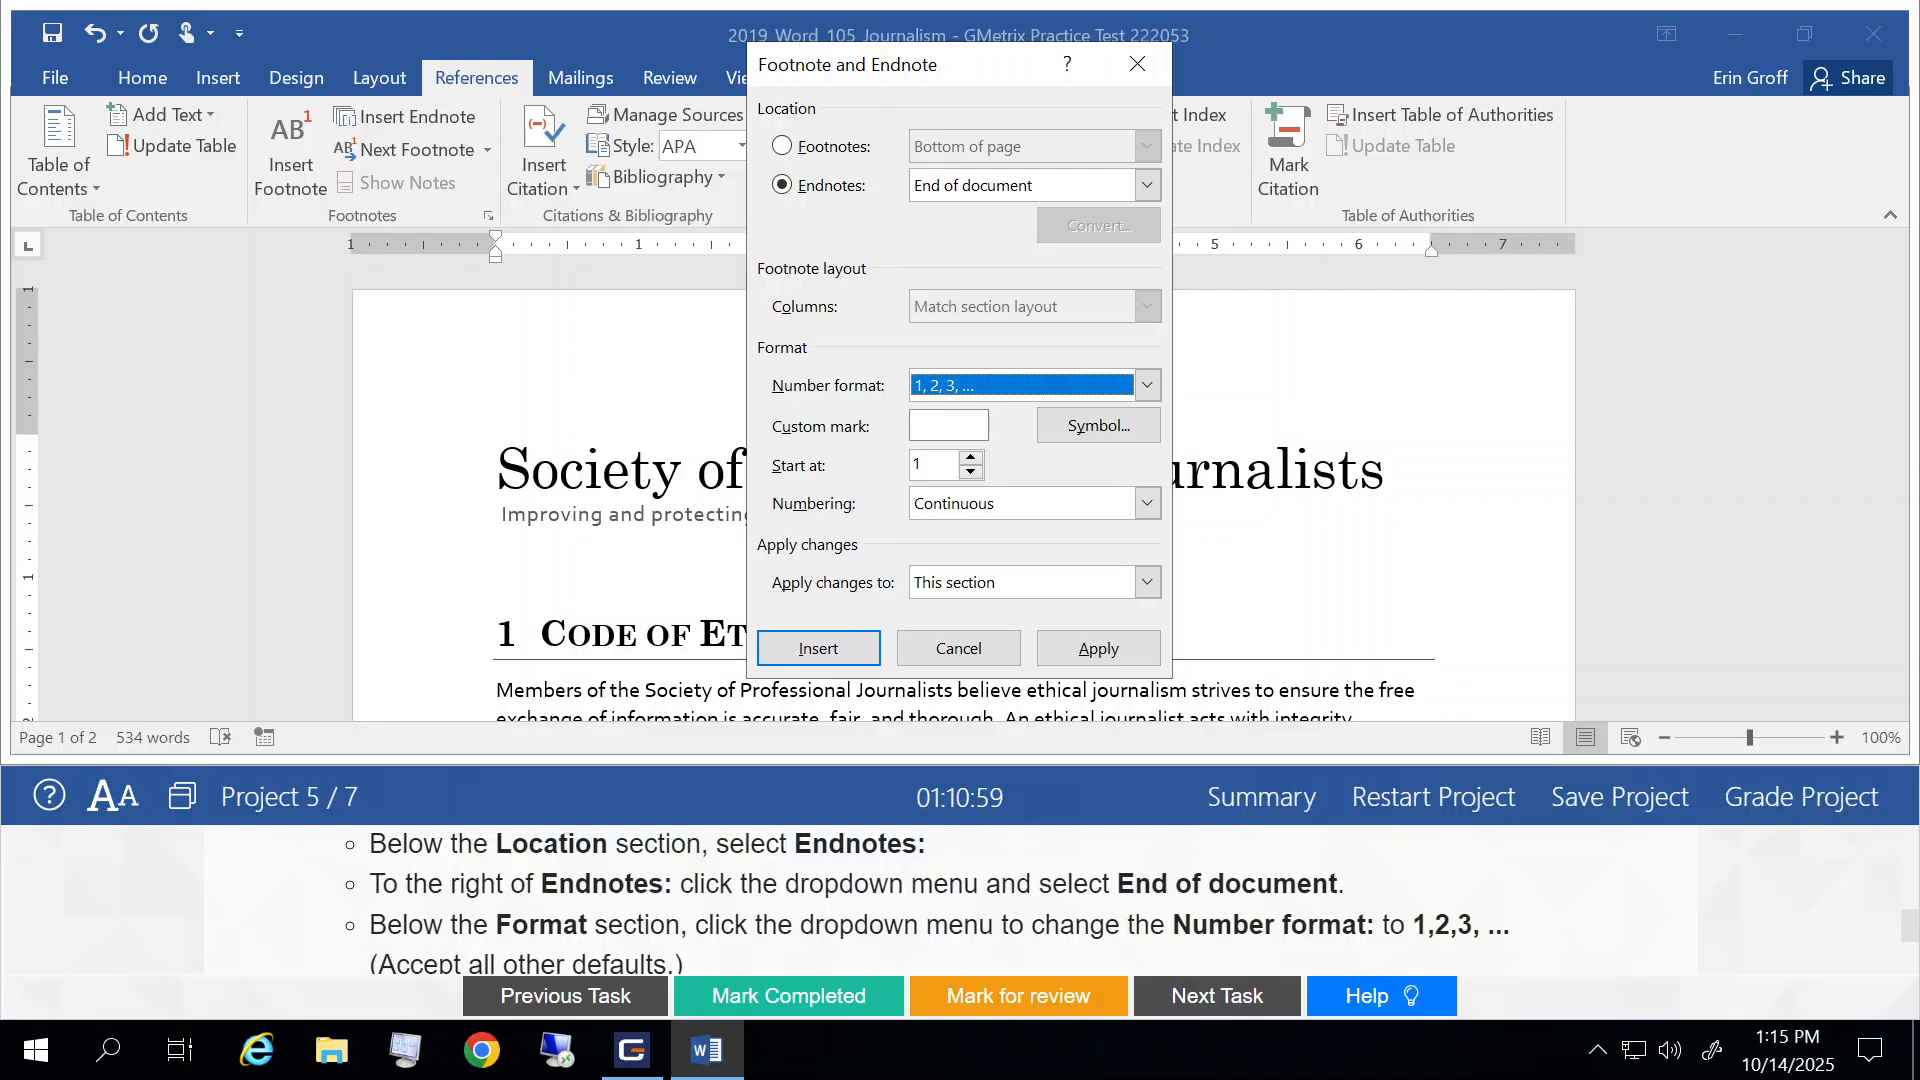
scroll(950, 850, down, 3)
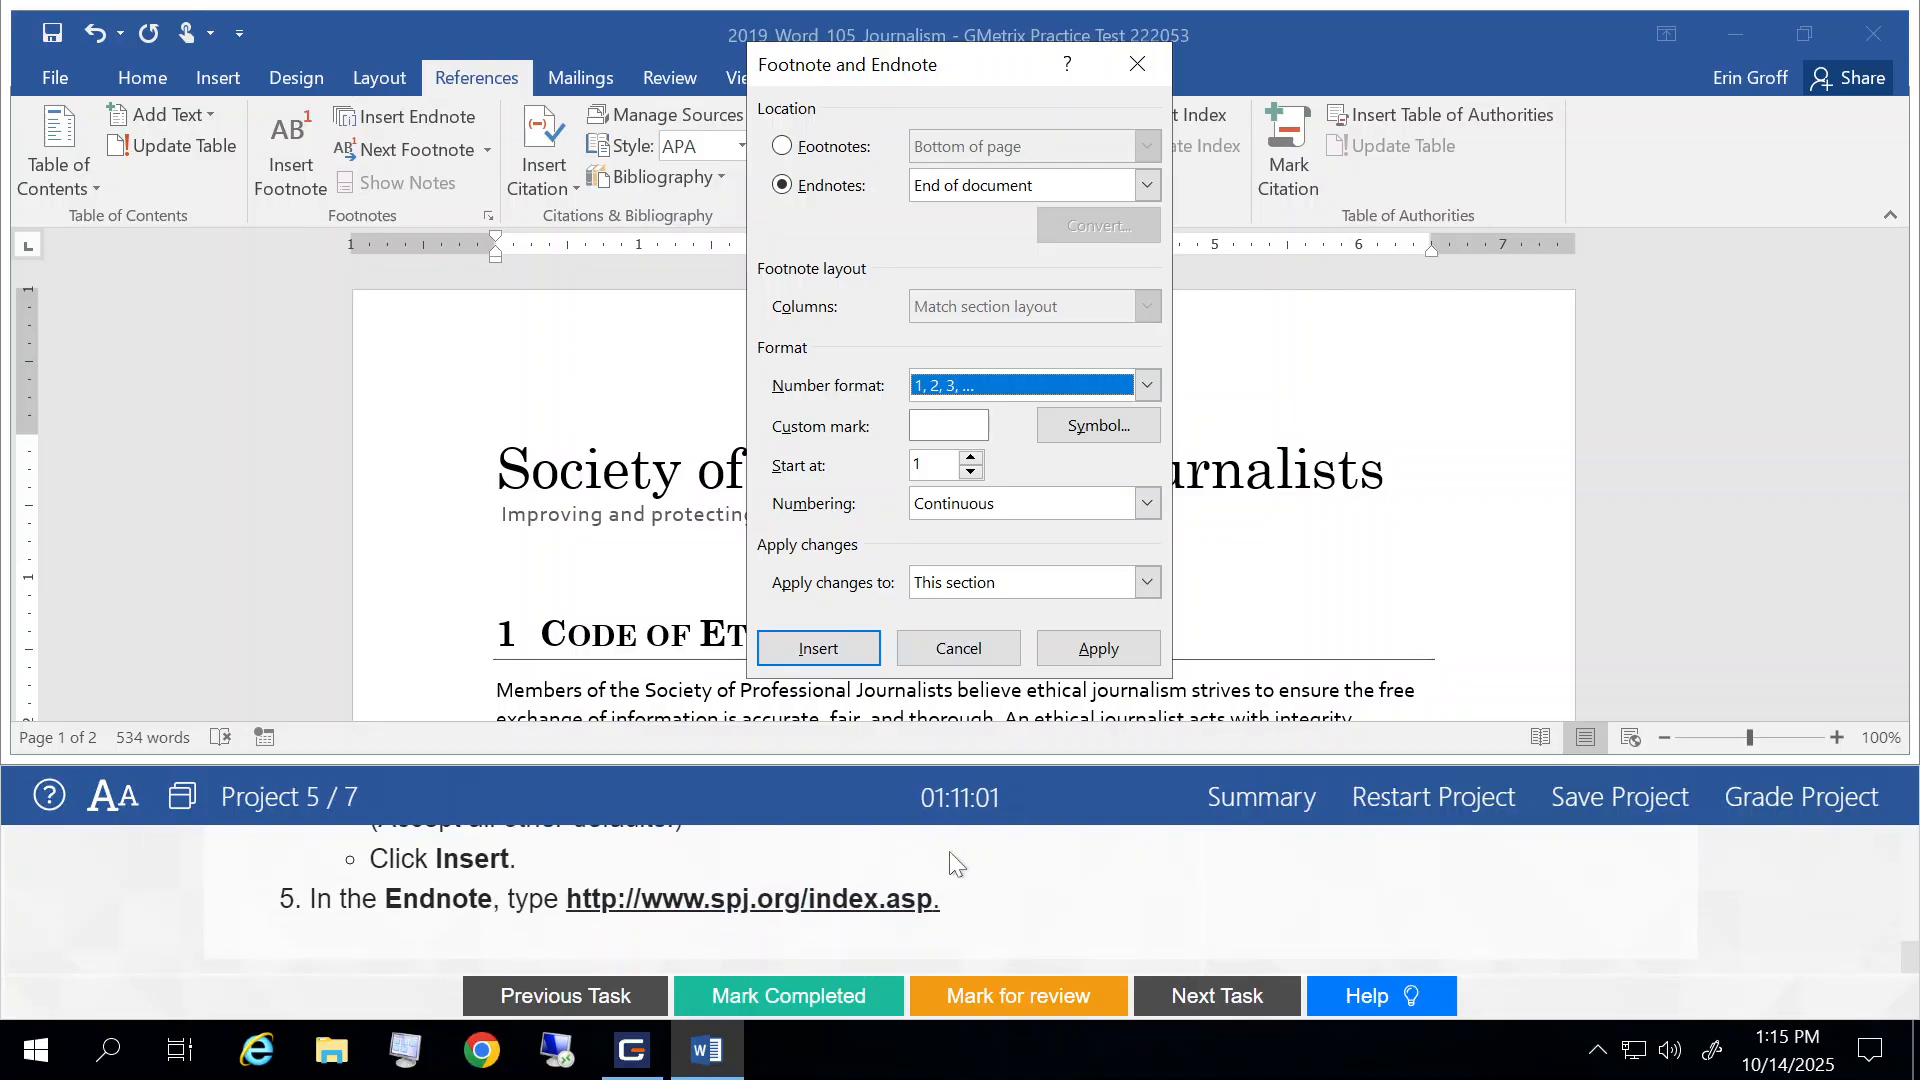
click(804, 650)
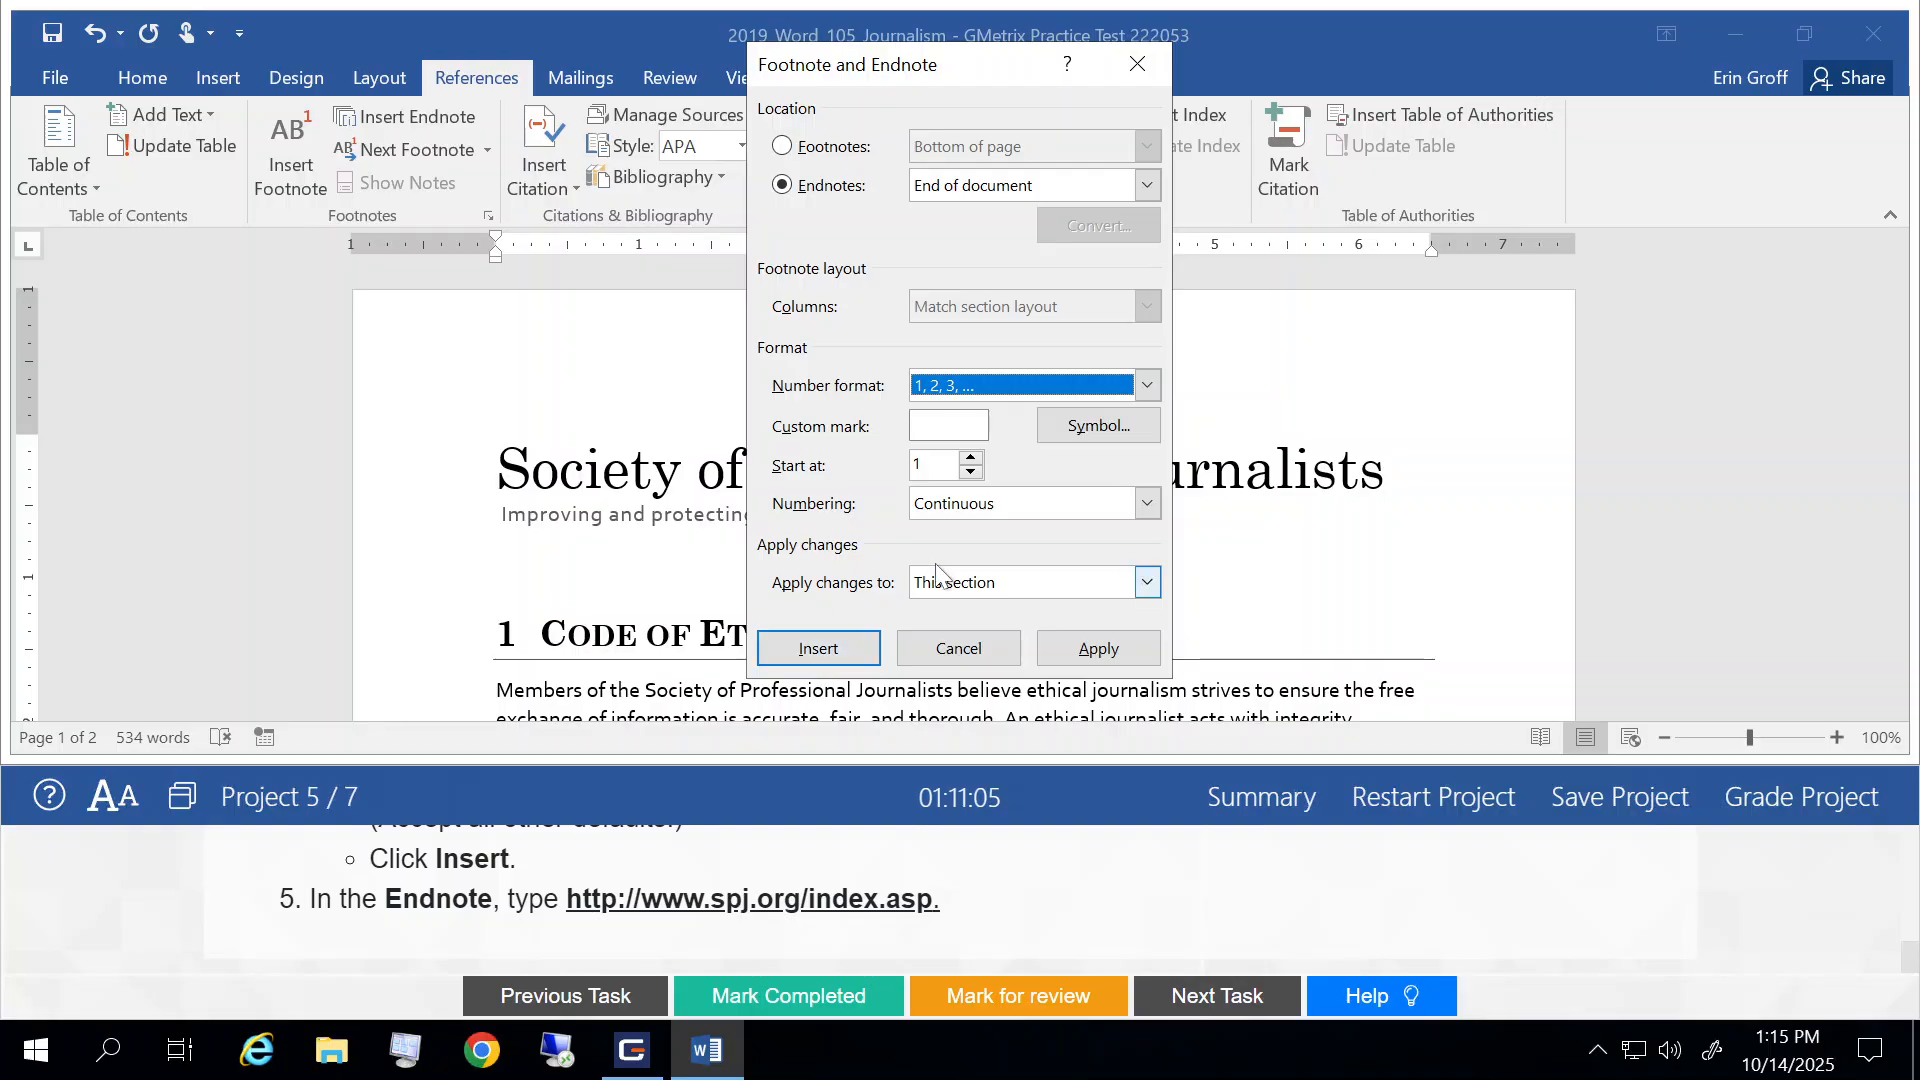
click(805, 652)
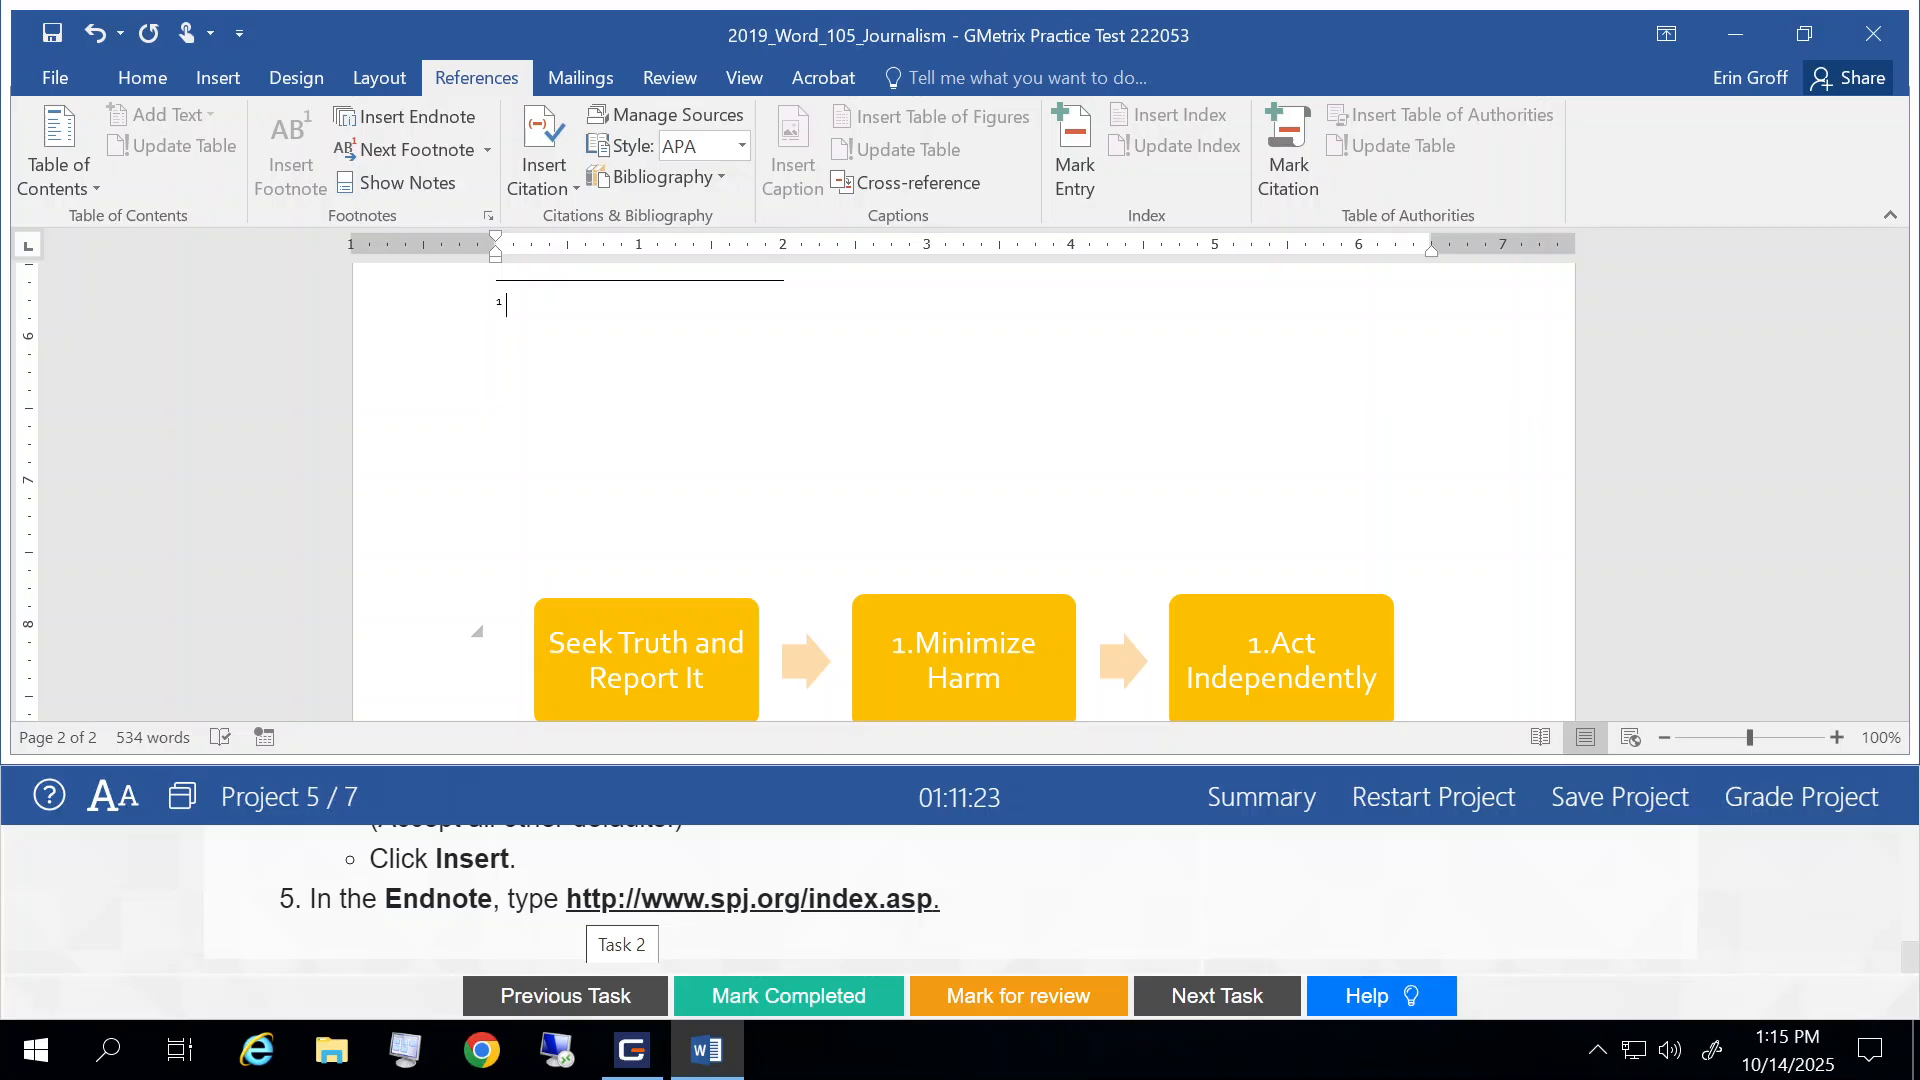
drag(567, 899, 932, 900)
key(ctrl+c)
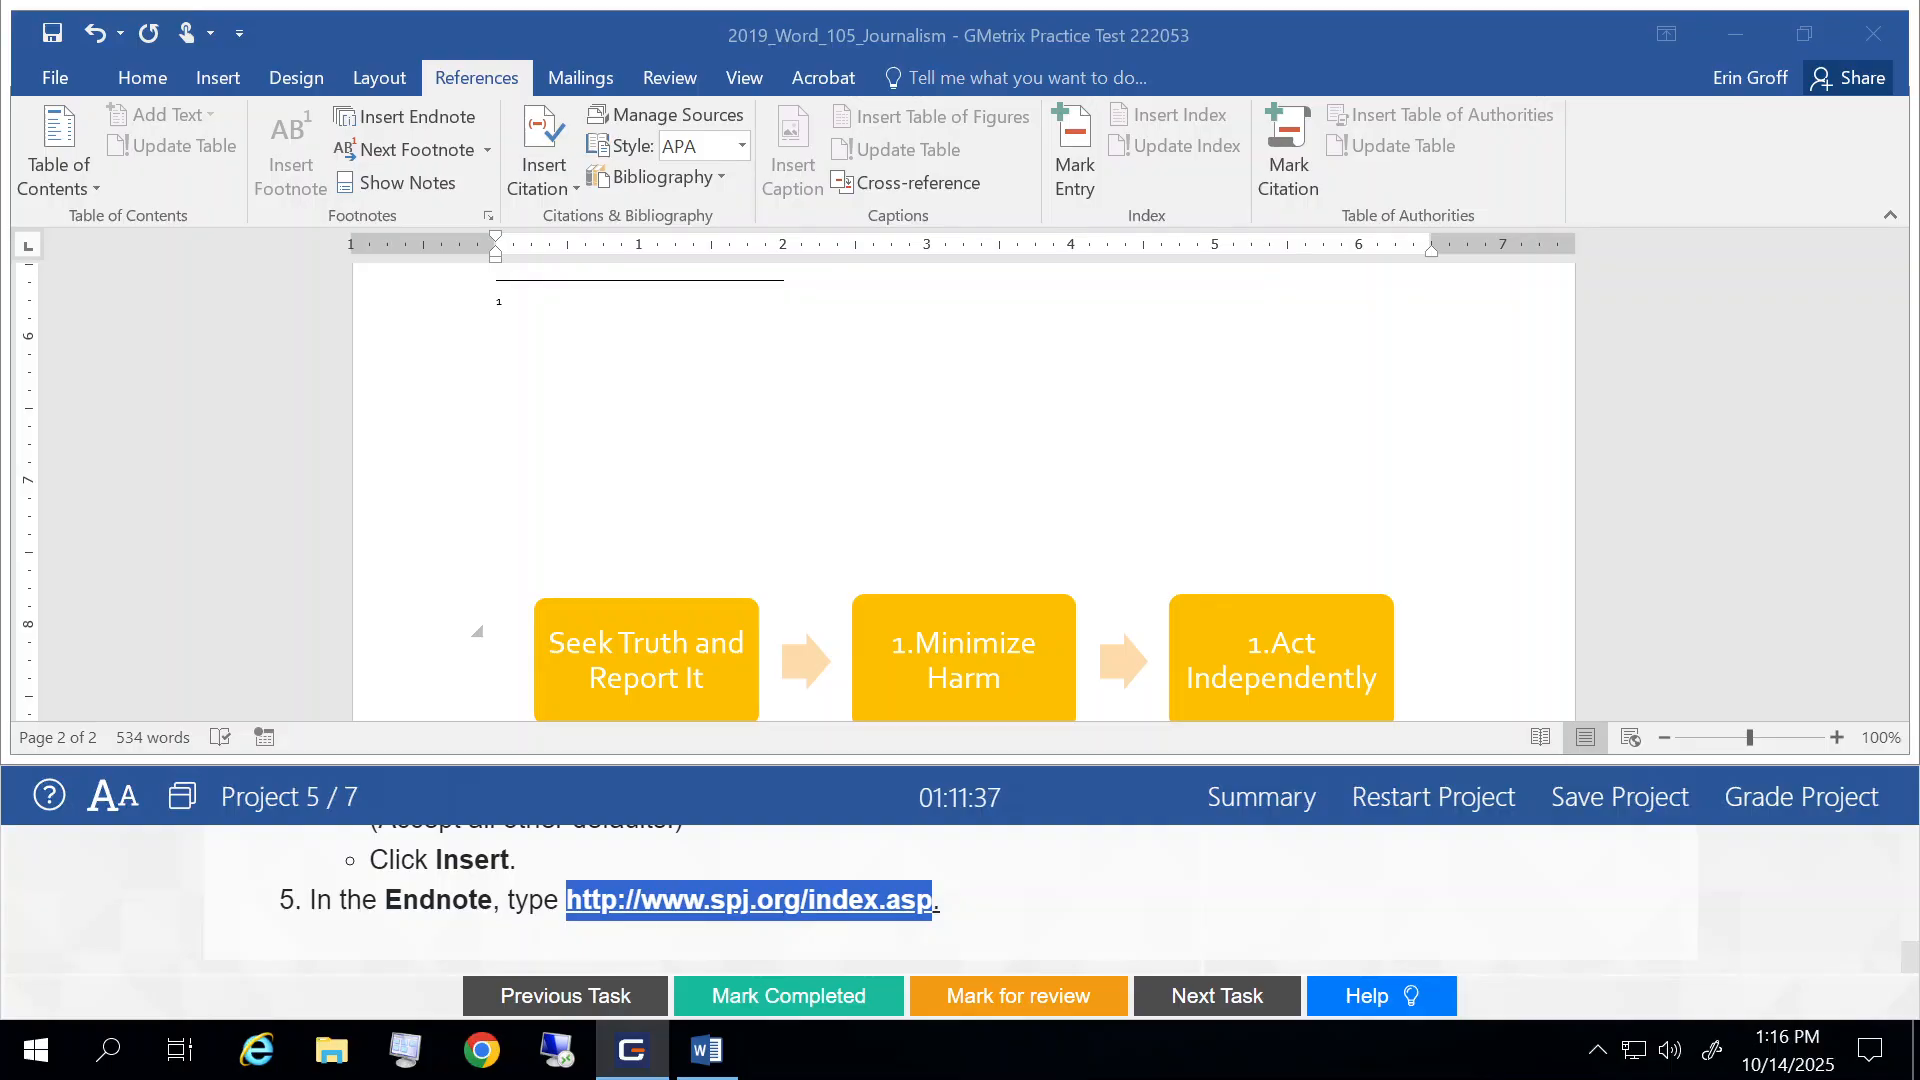
click(531, 298)
key(ctrl+v)
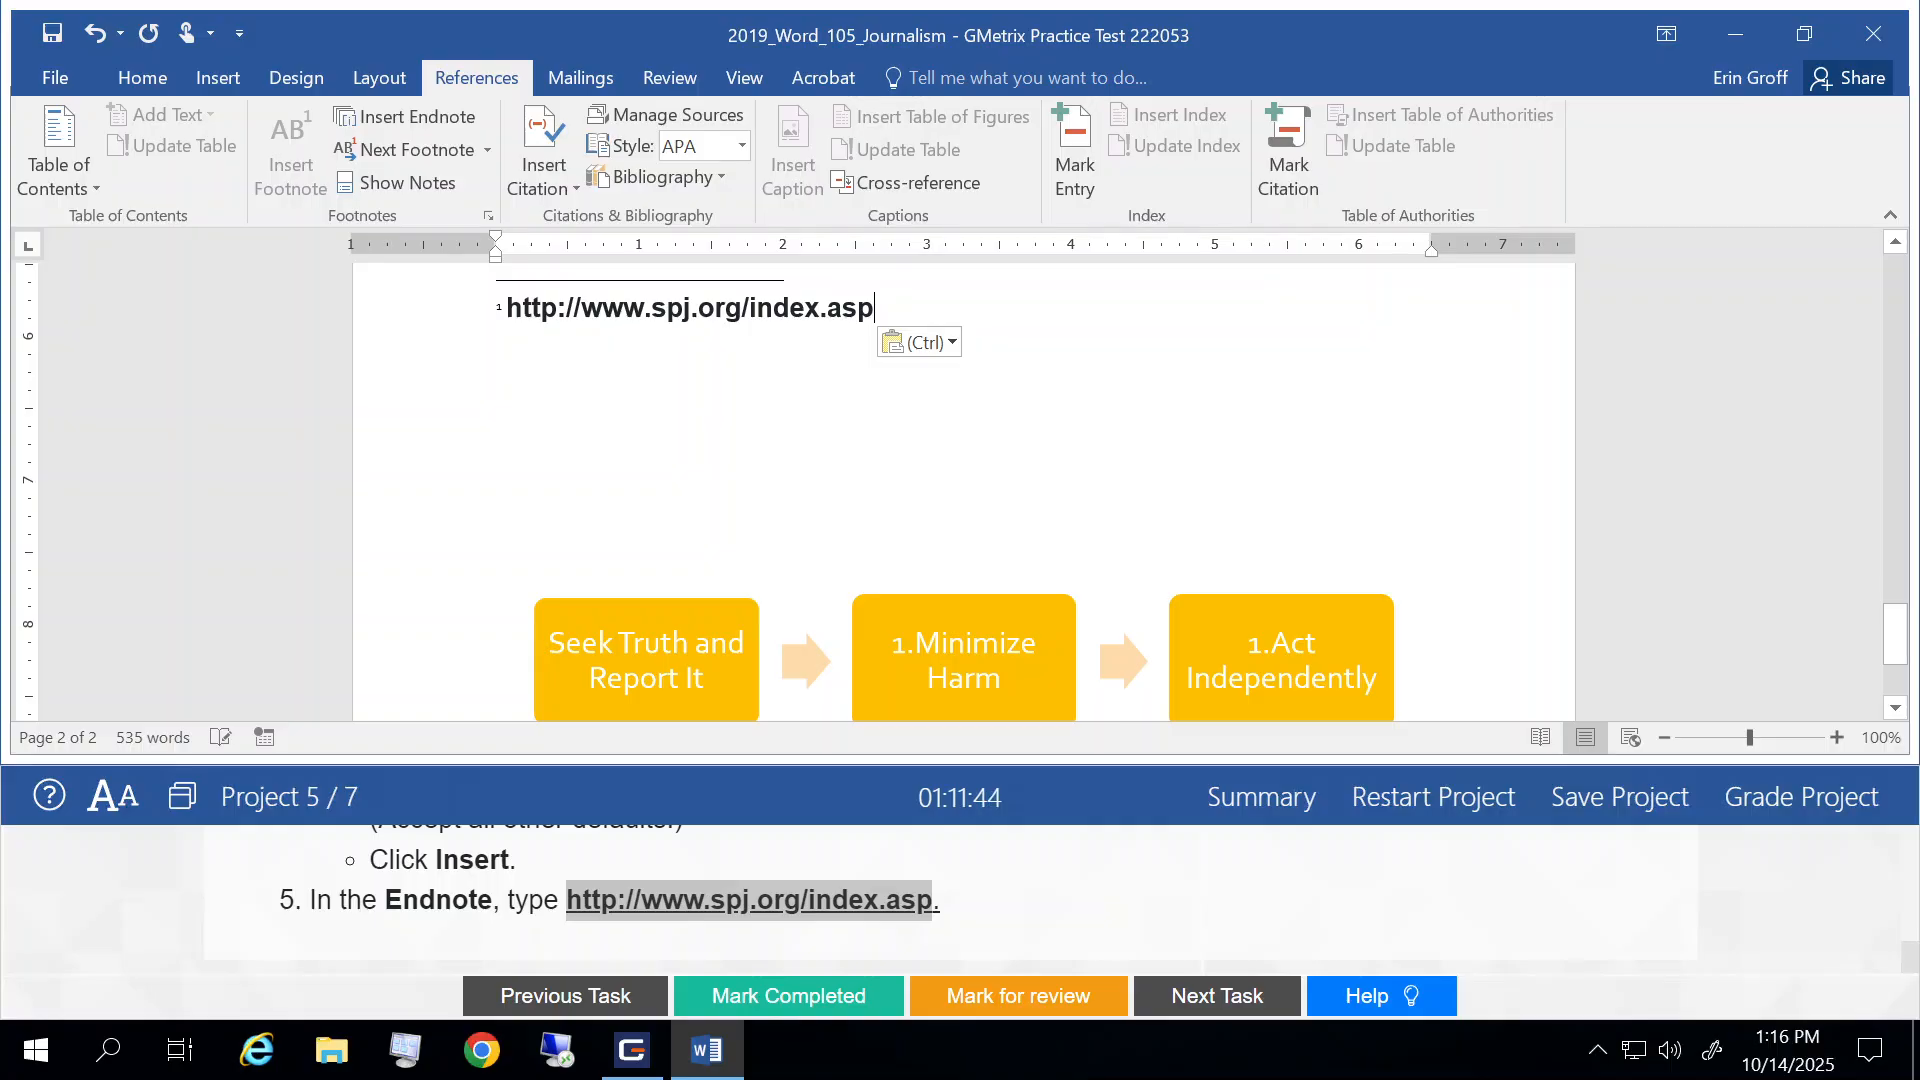
Mark Task 2 as completed and go on to Task 3.
click(808, 1000)
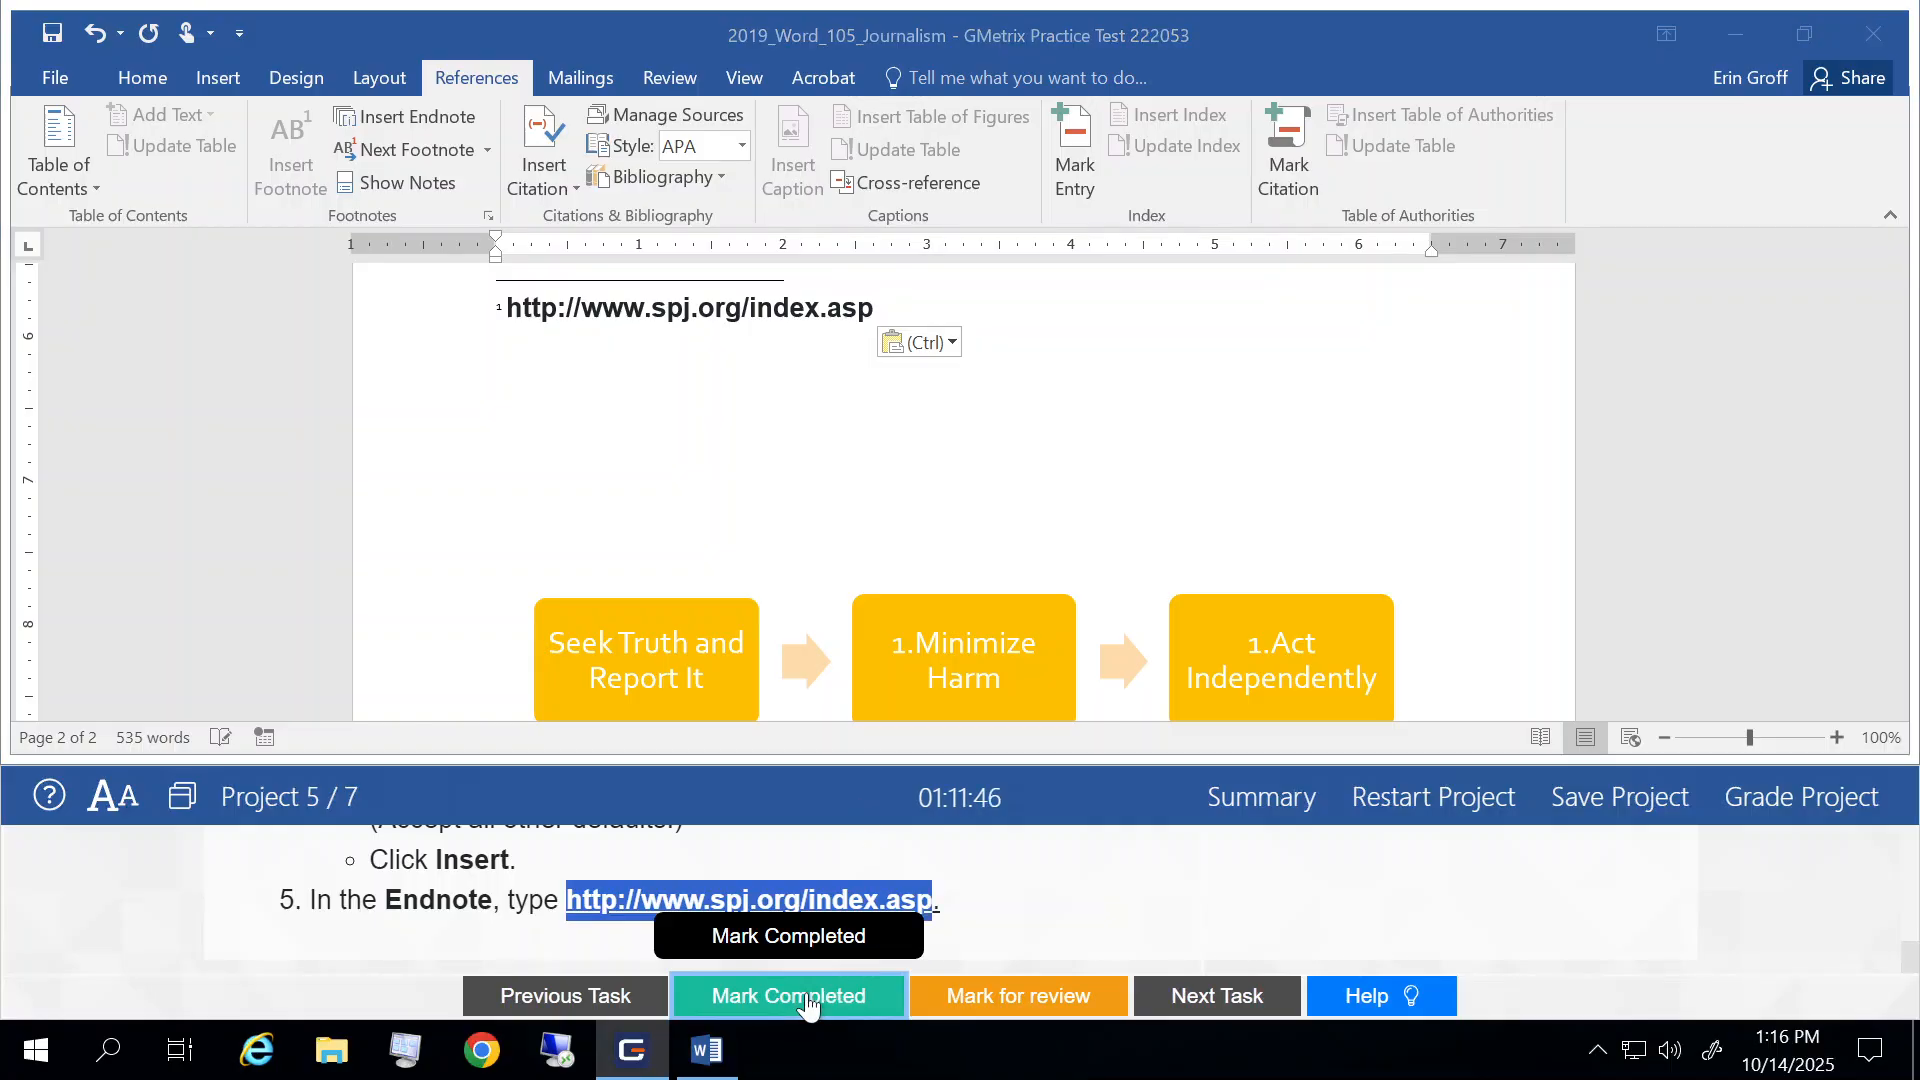
click(1217, 1008)
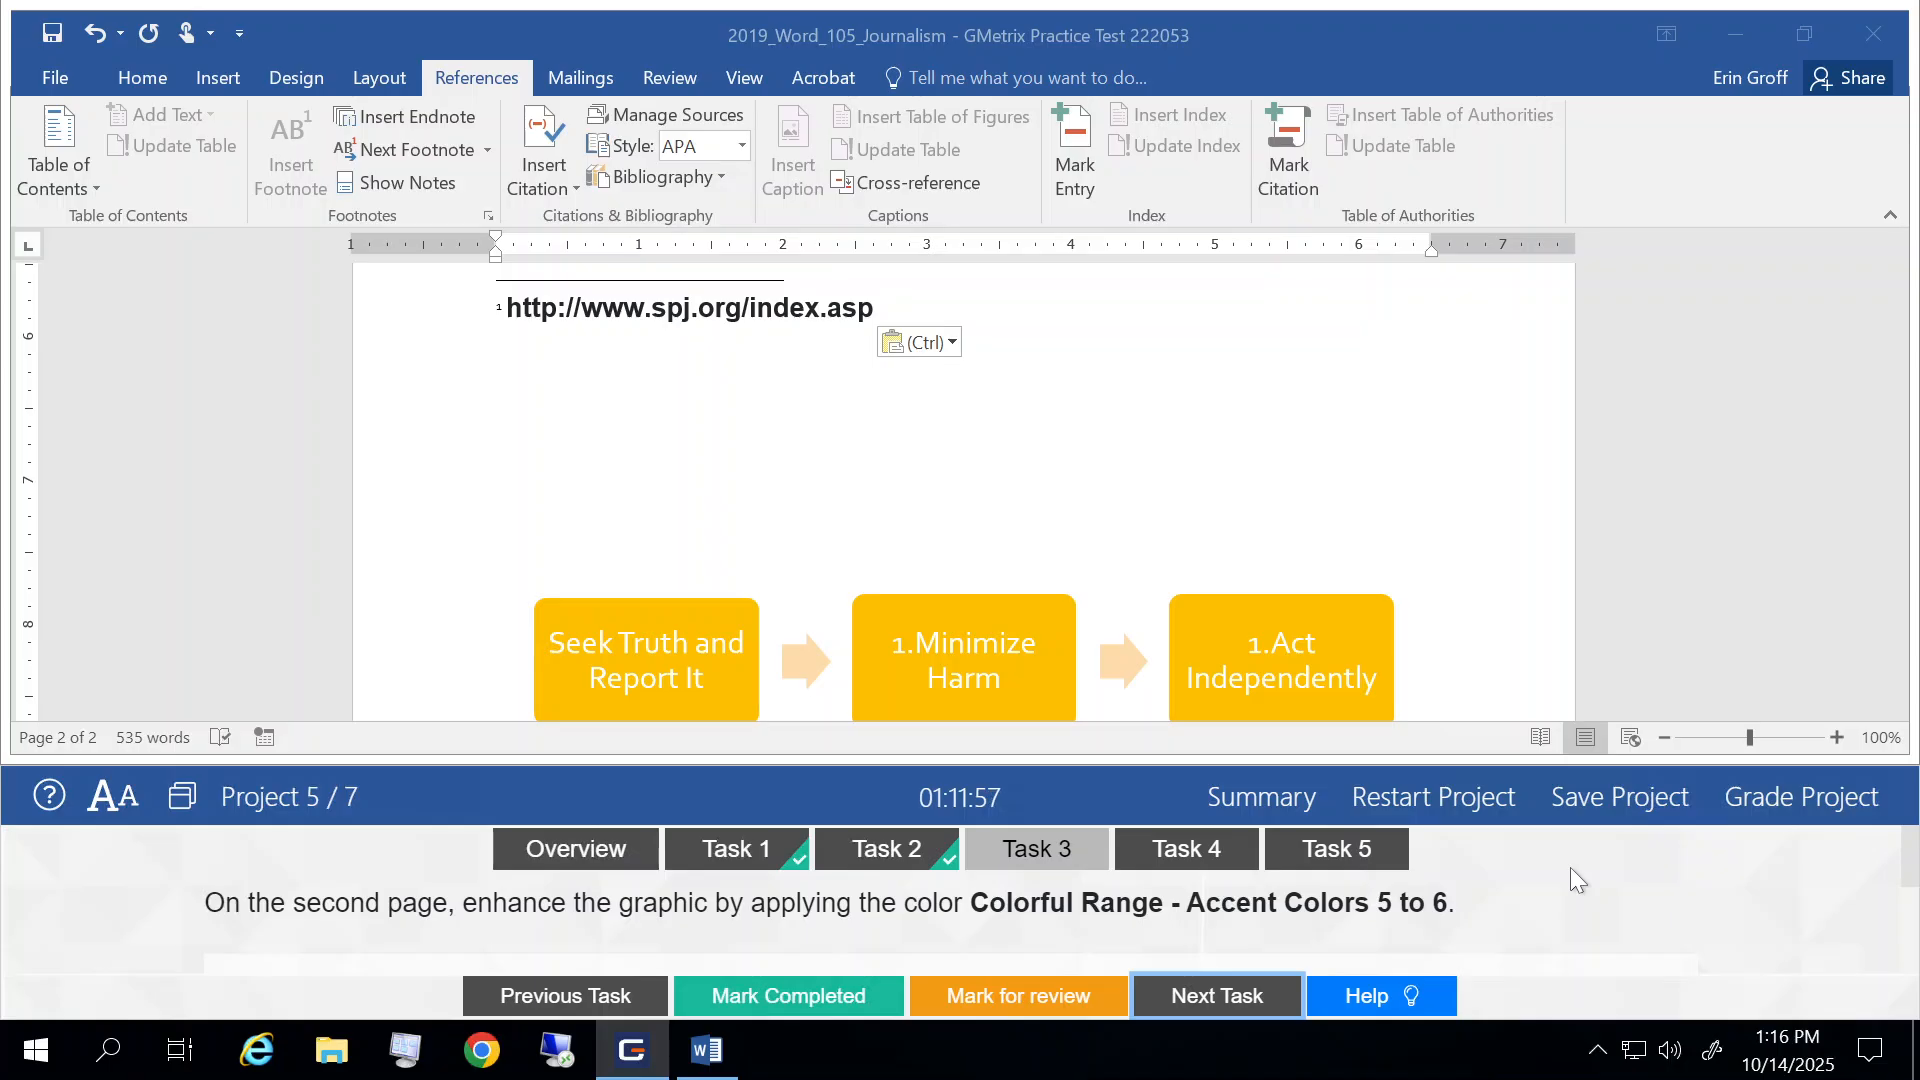
scroll(1187, 469, up, 10)
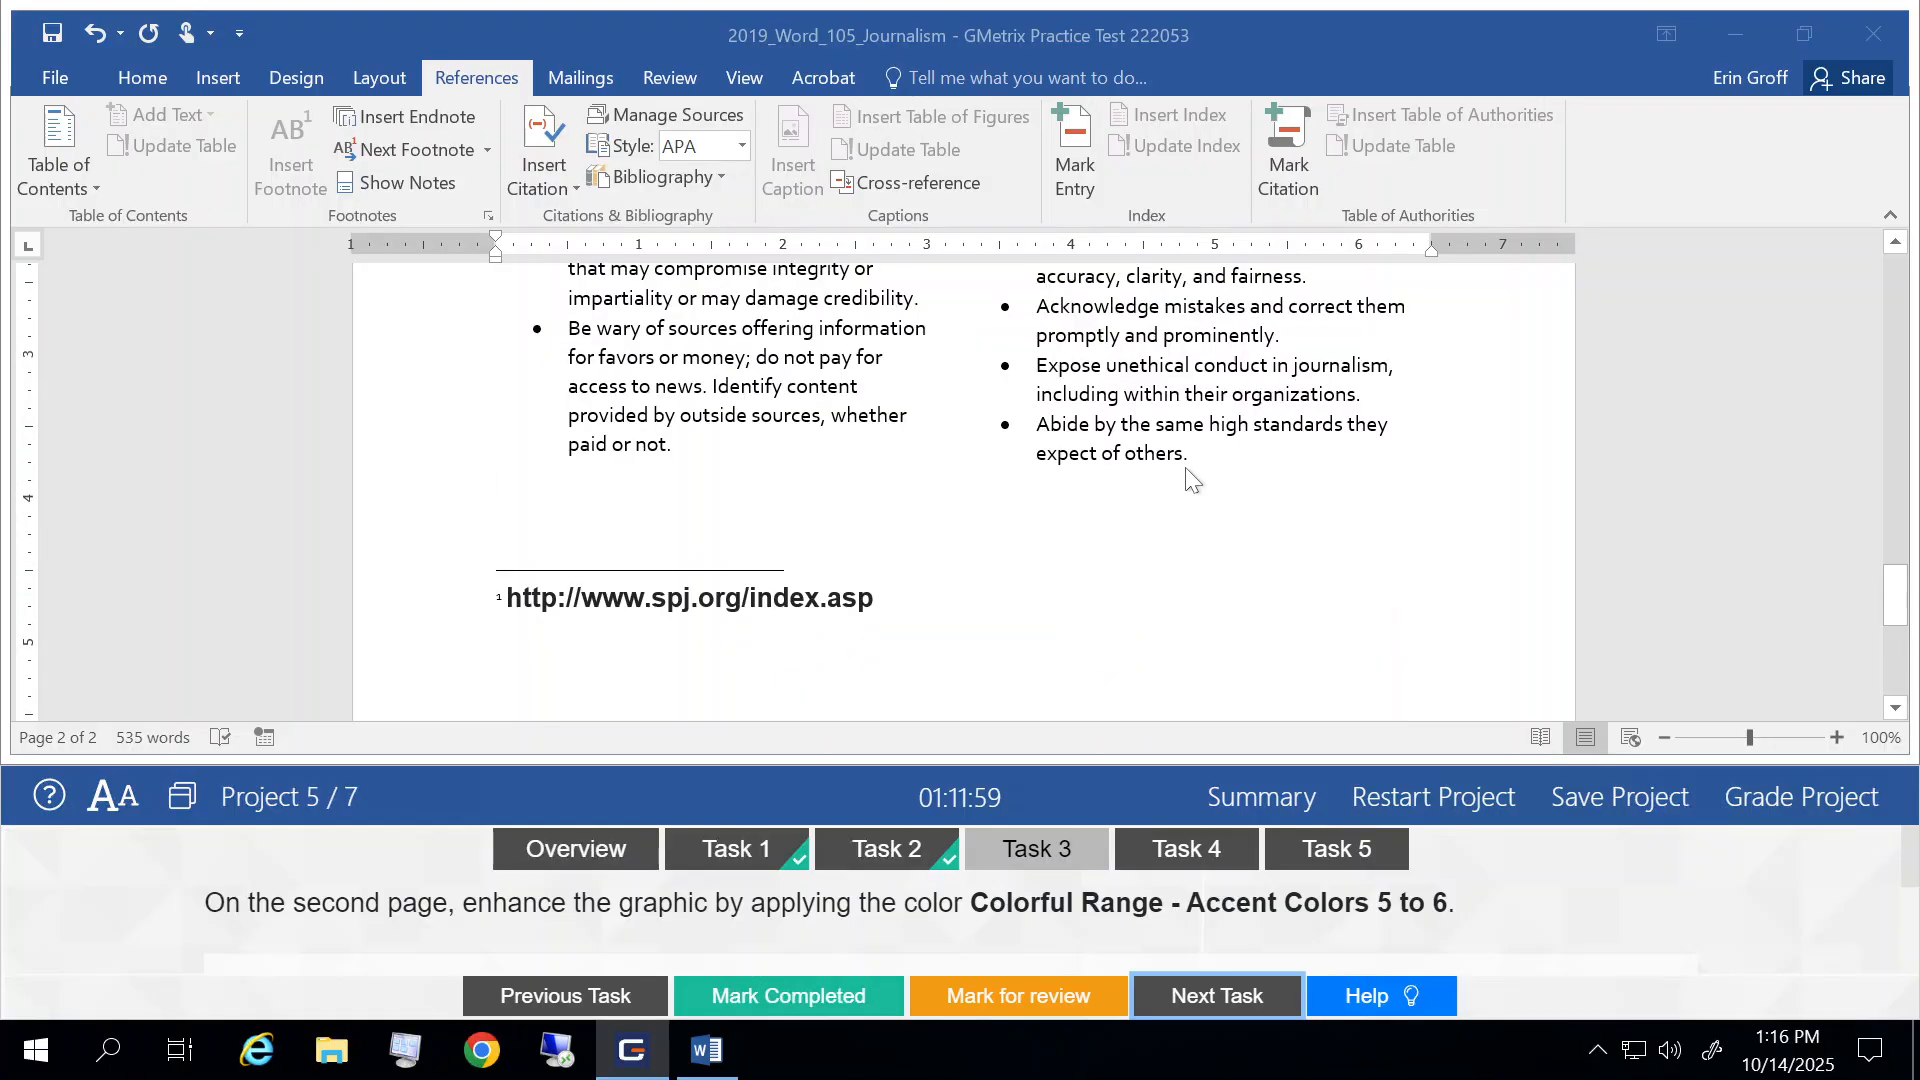
scroll(1187, 470, up, 12)
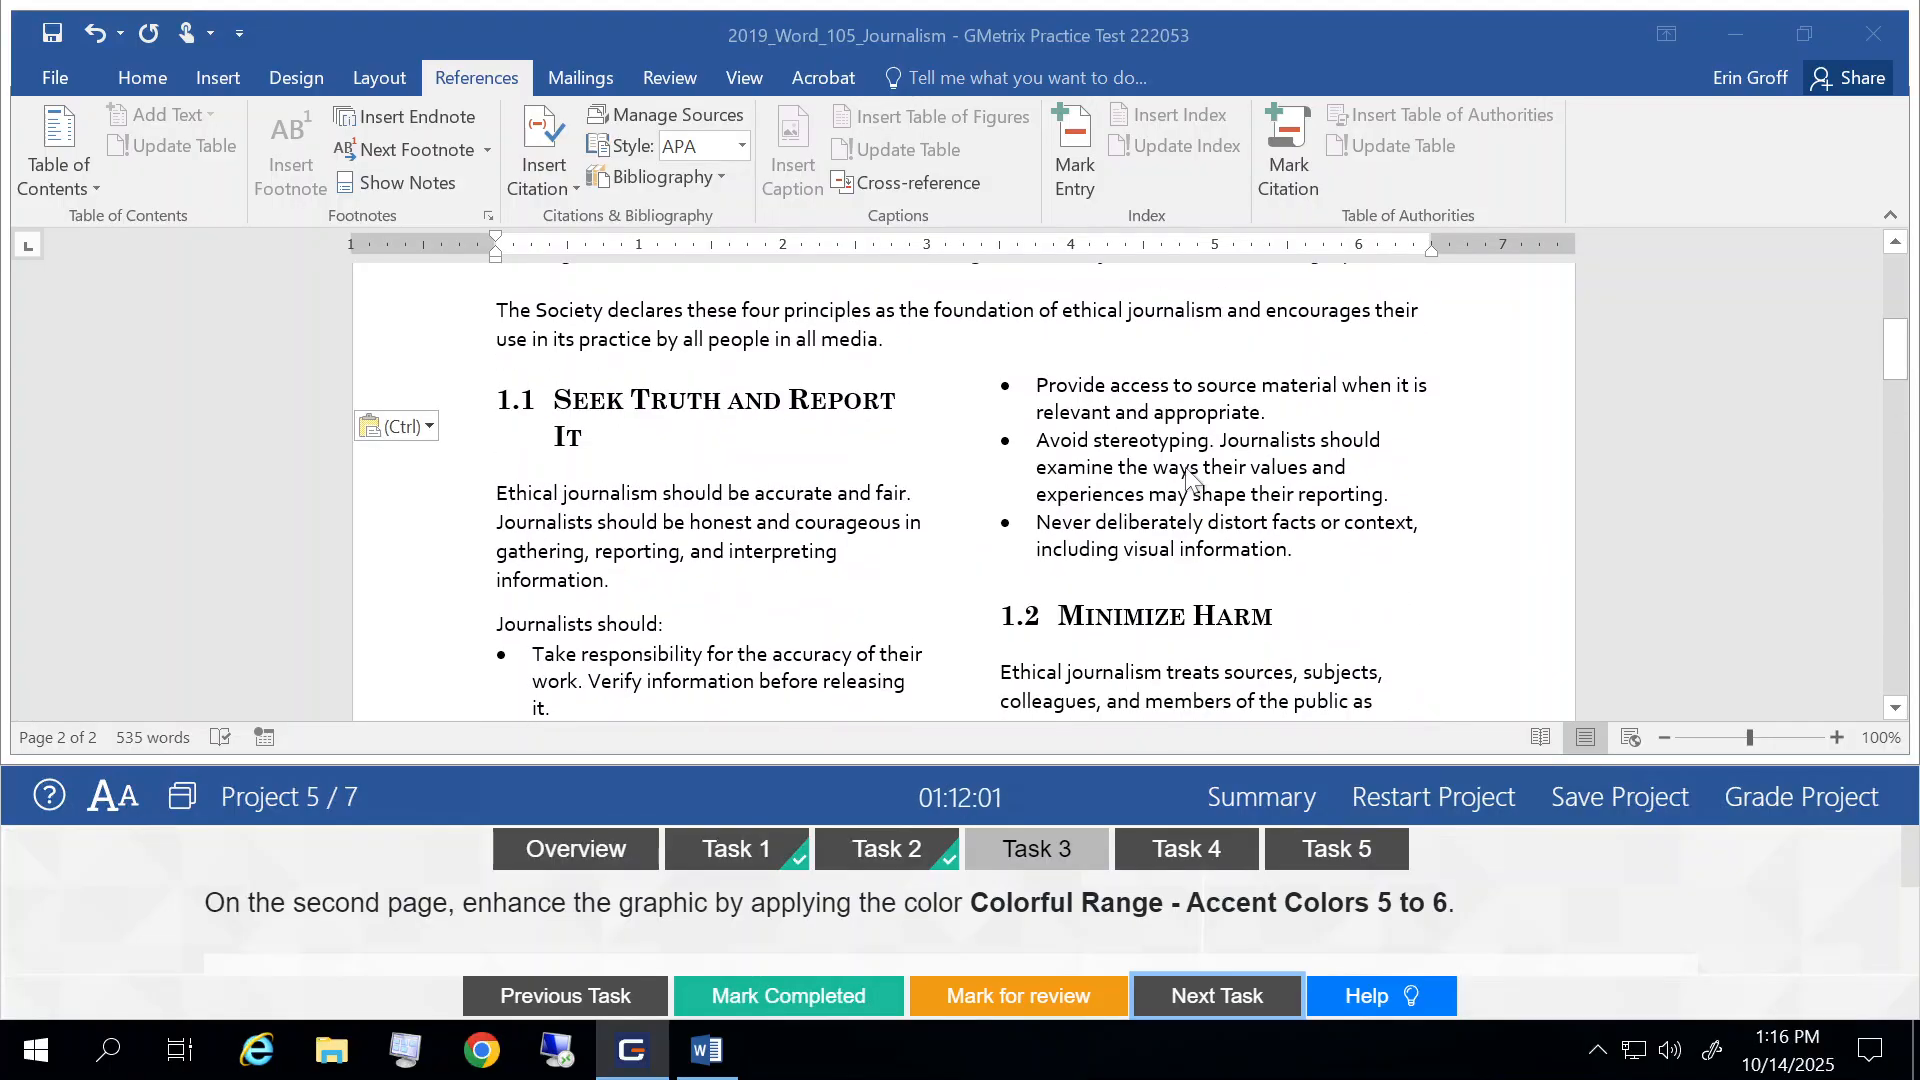
scroll(1187, 477, down, 10)
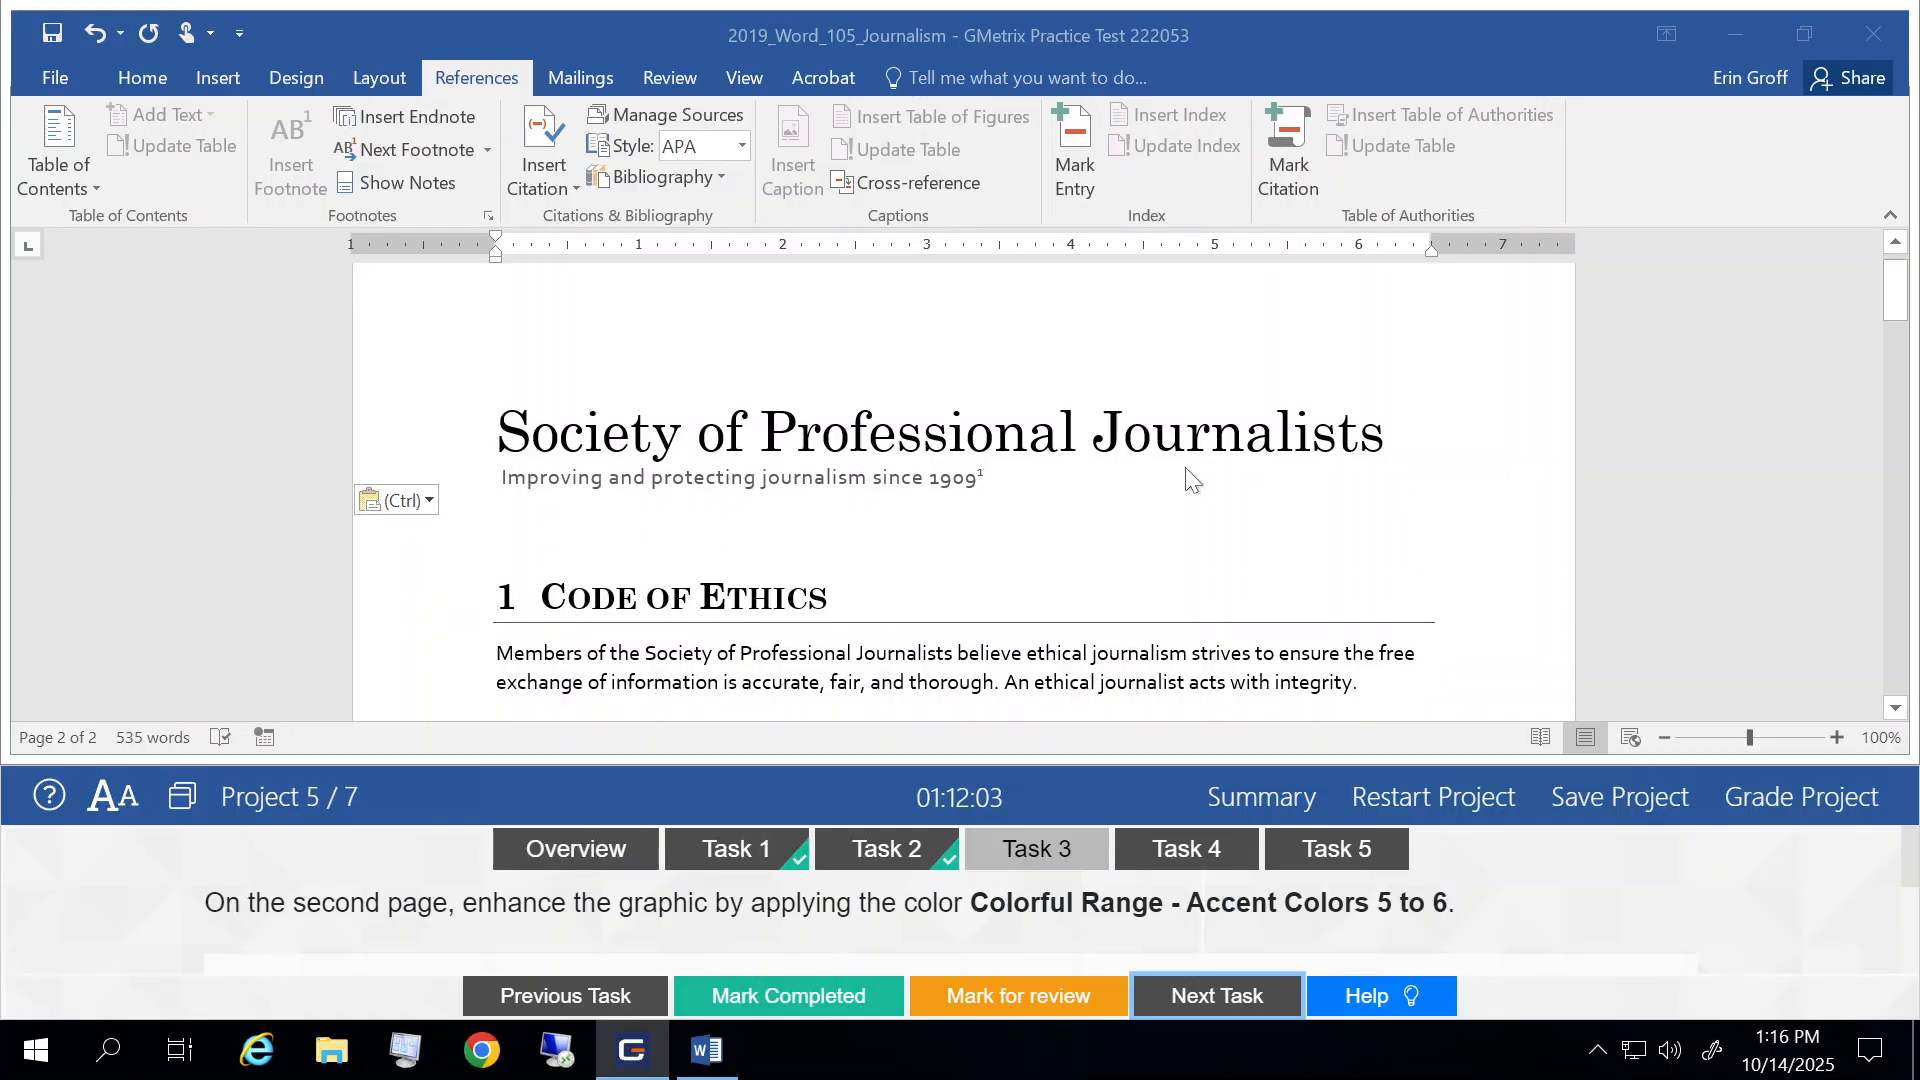
Apply the color Colorful Range - Accent Colors 5 to 6 to the whole SmartArt graphic on the second page.
scroll(1190, 478, down, 15)
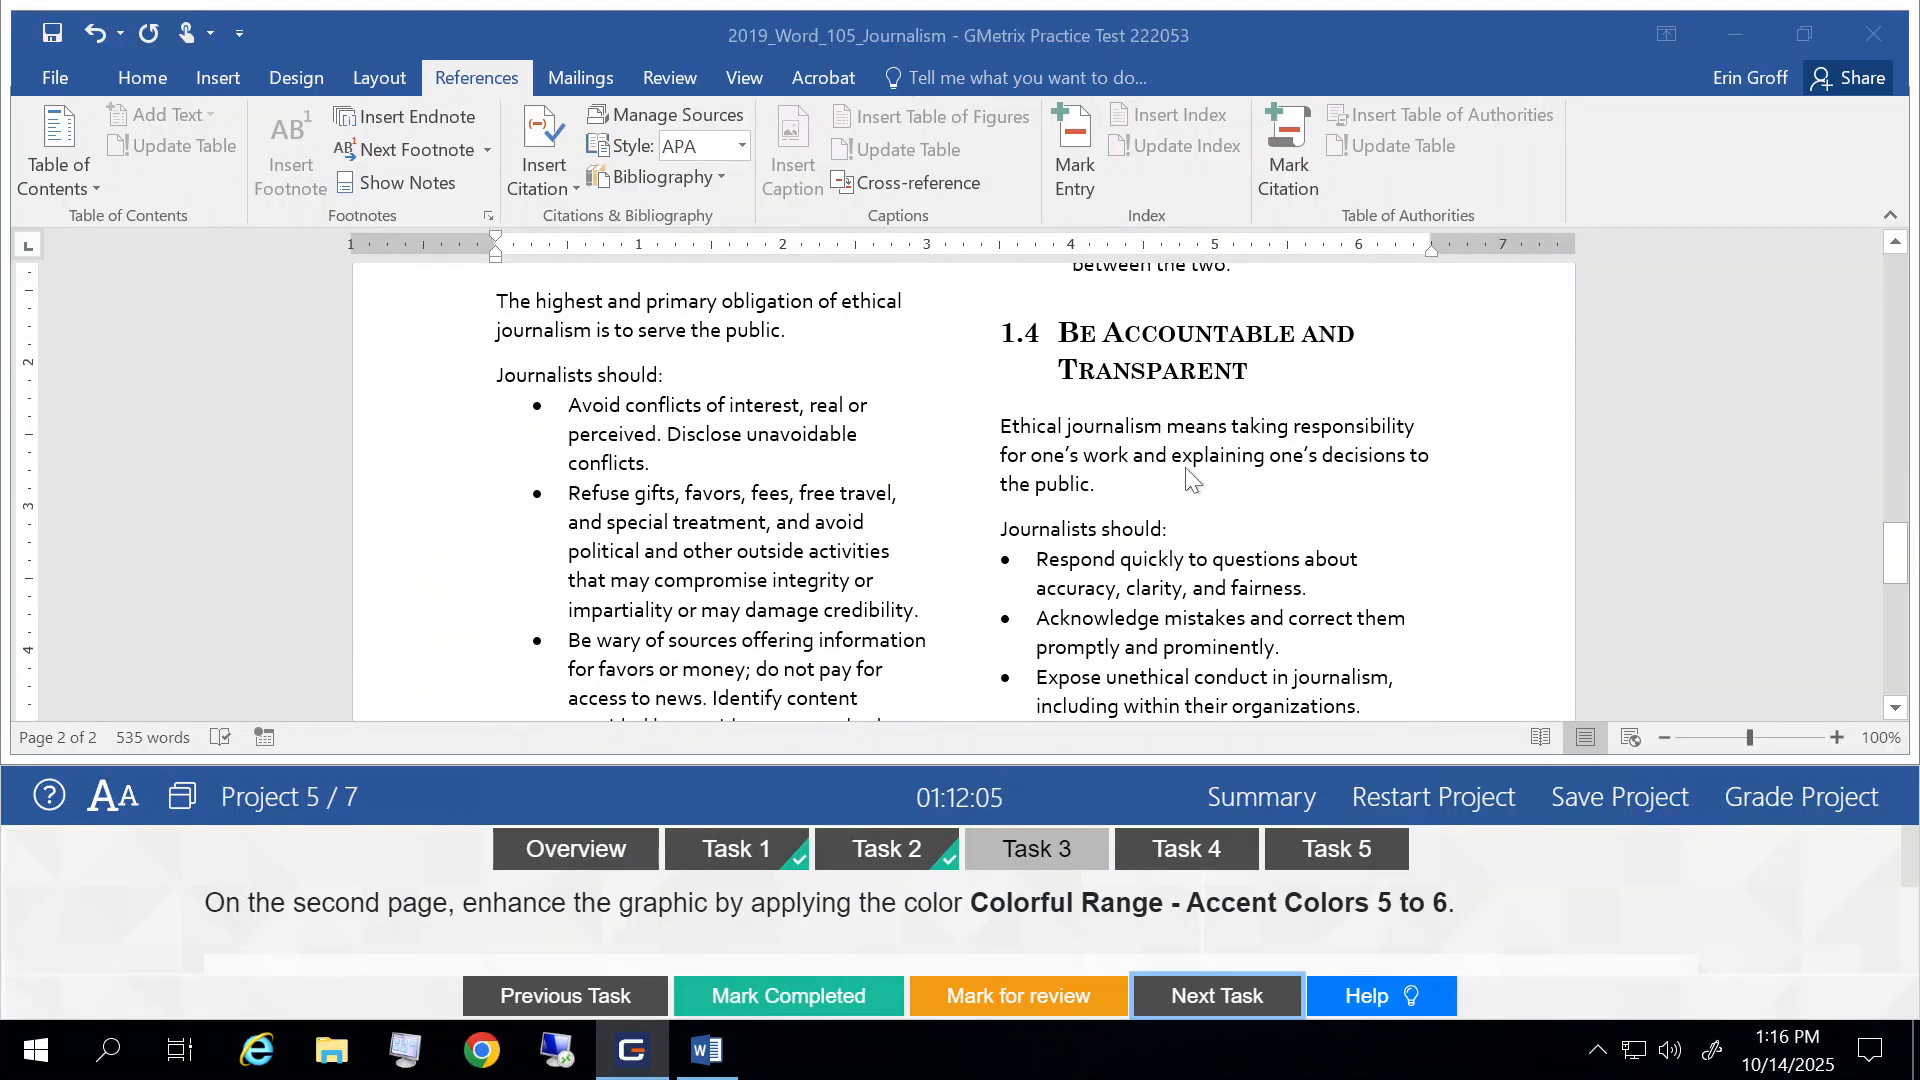
scroll(1190, 480, down, 8)
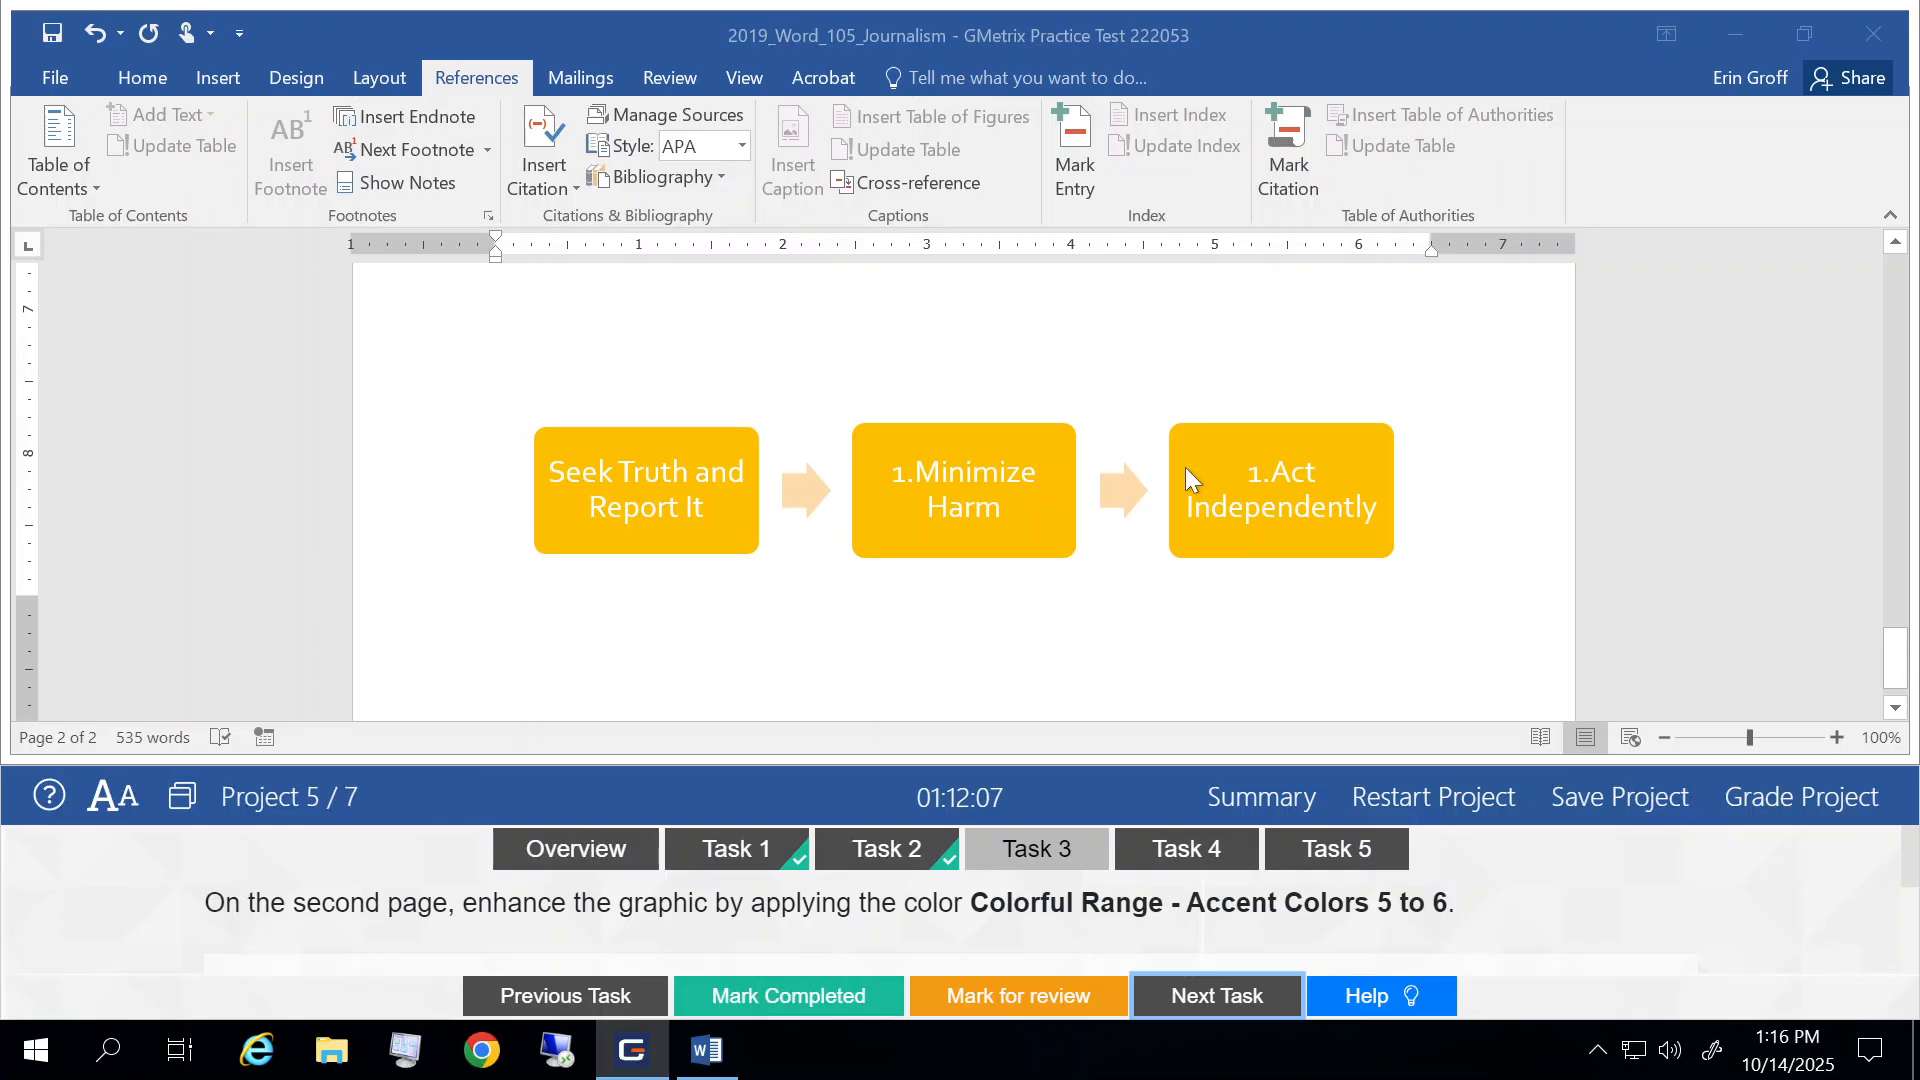
click(538, 436)
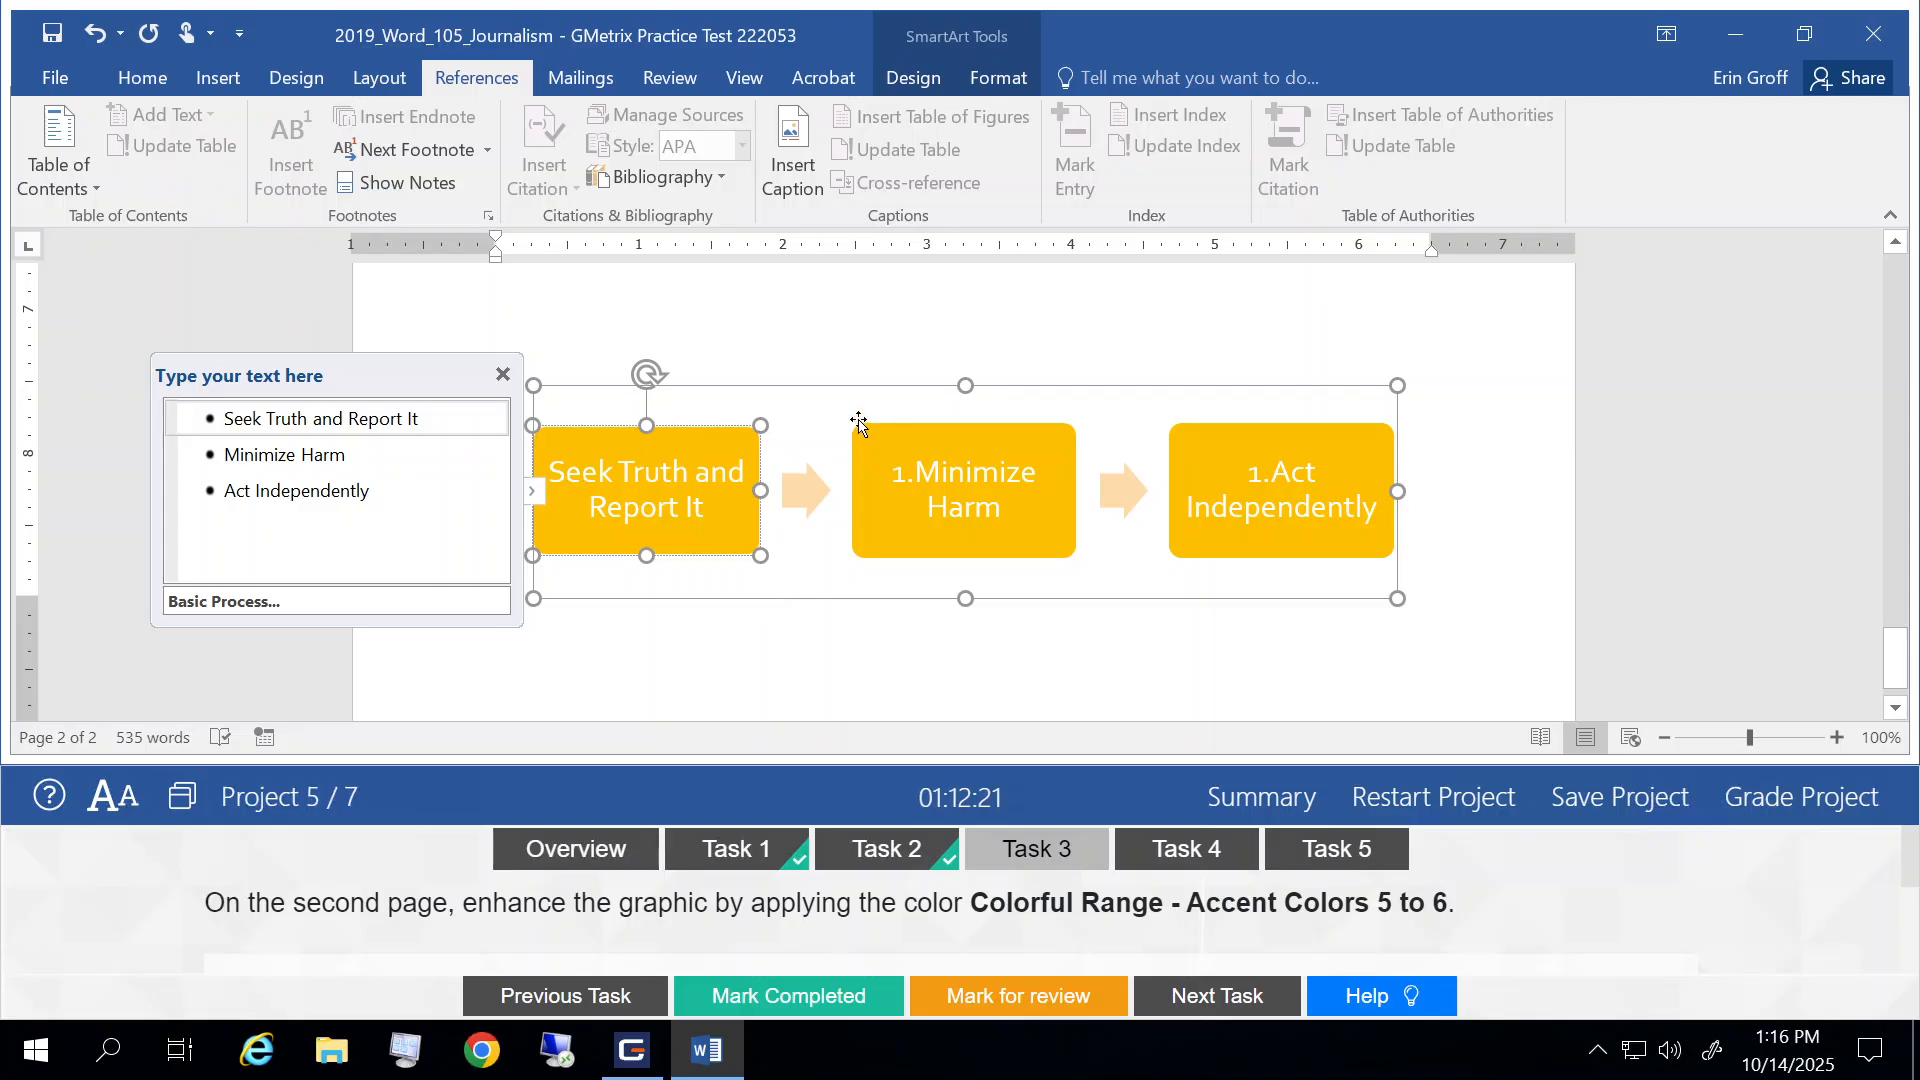
click(815, 388)
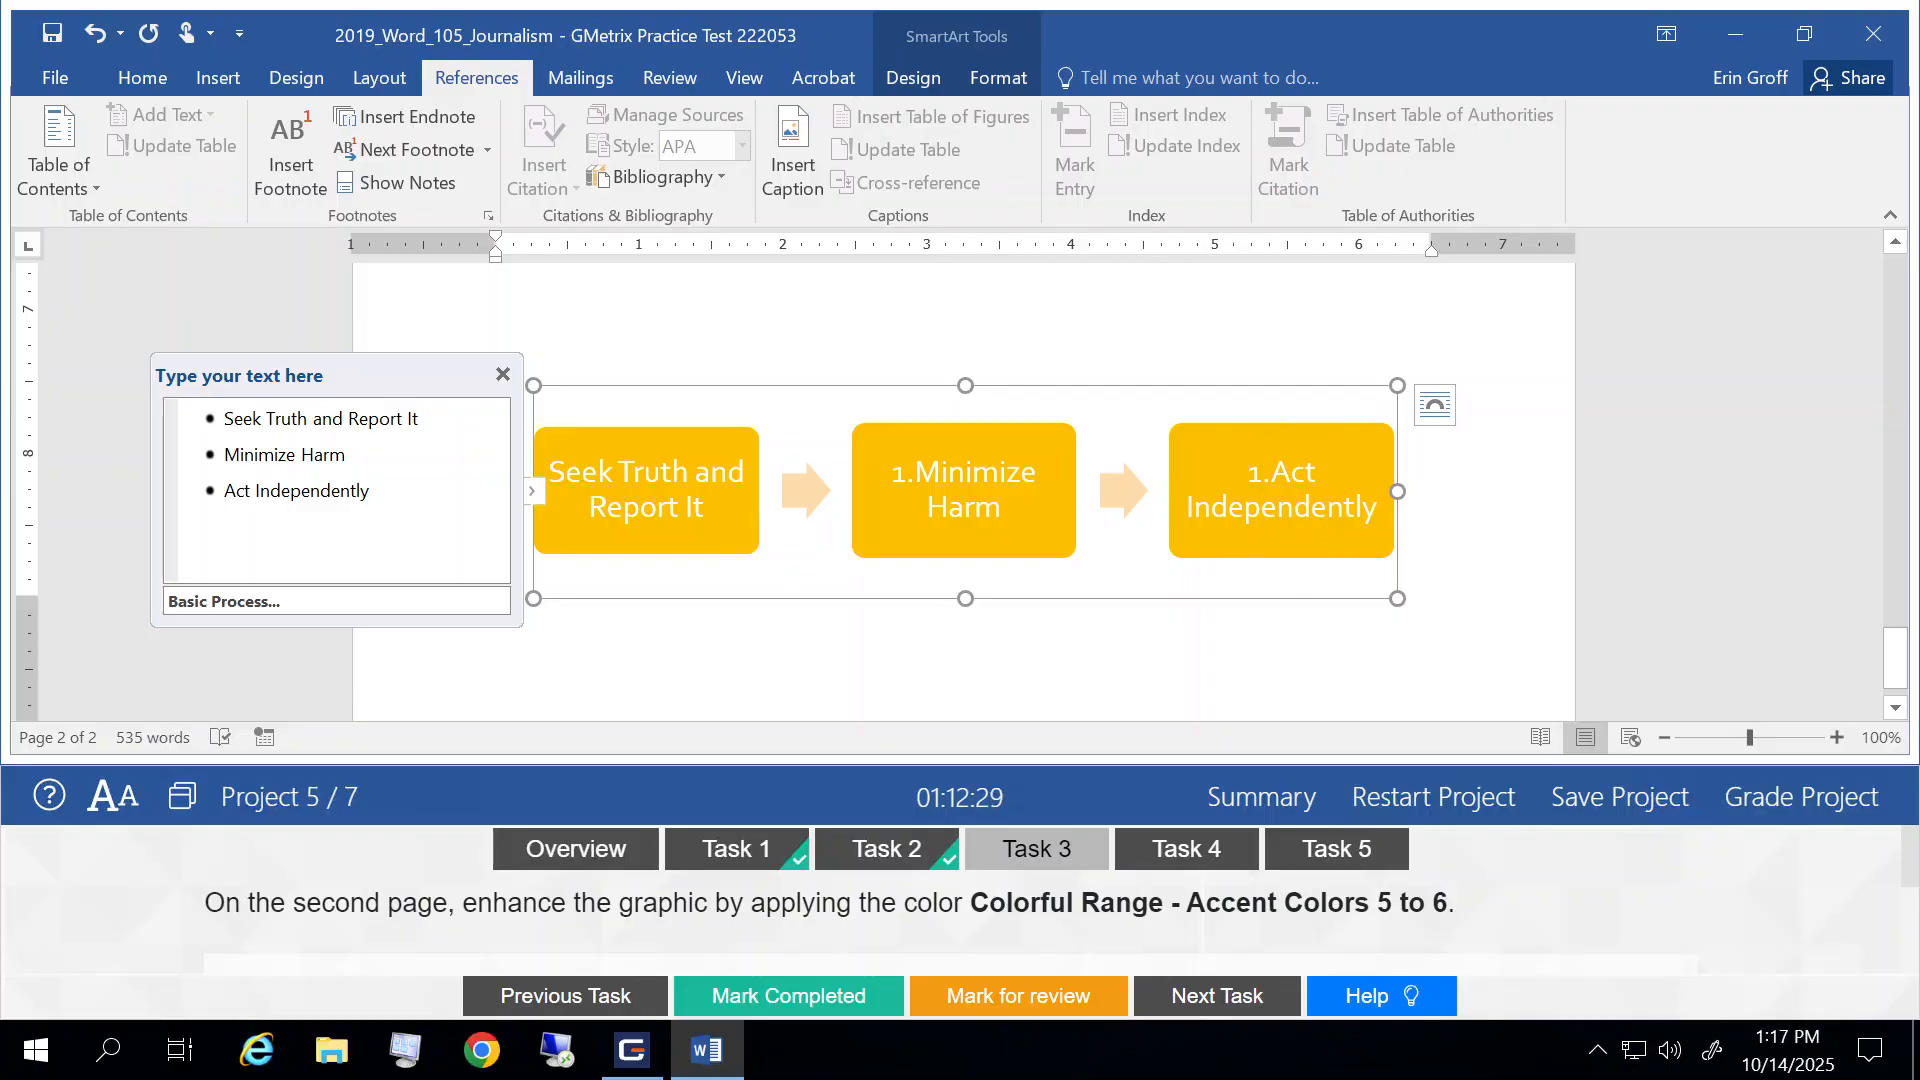
mouse_move(1300, 507)
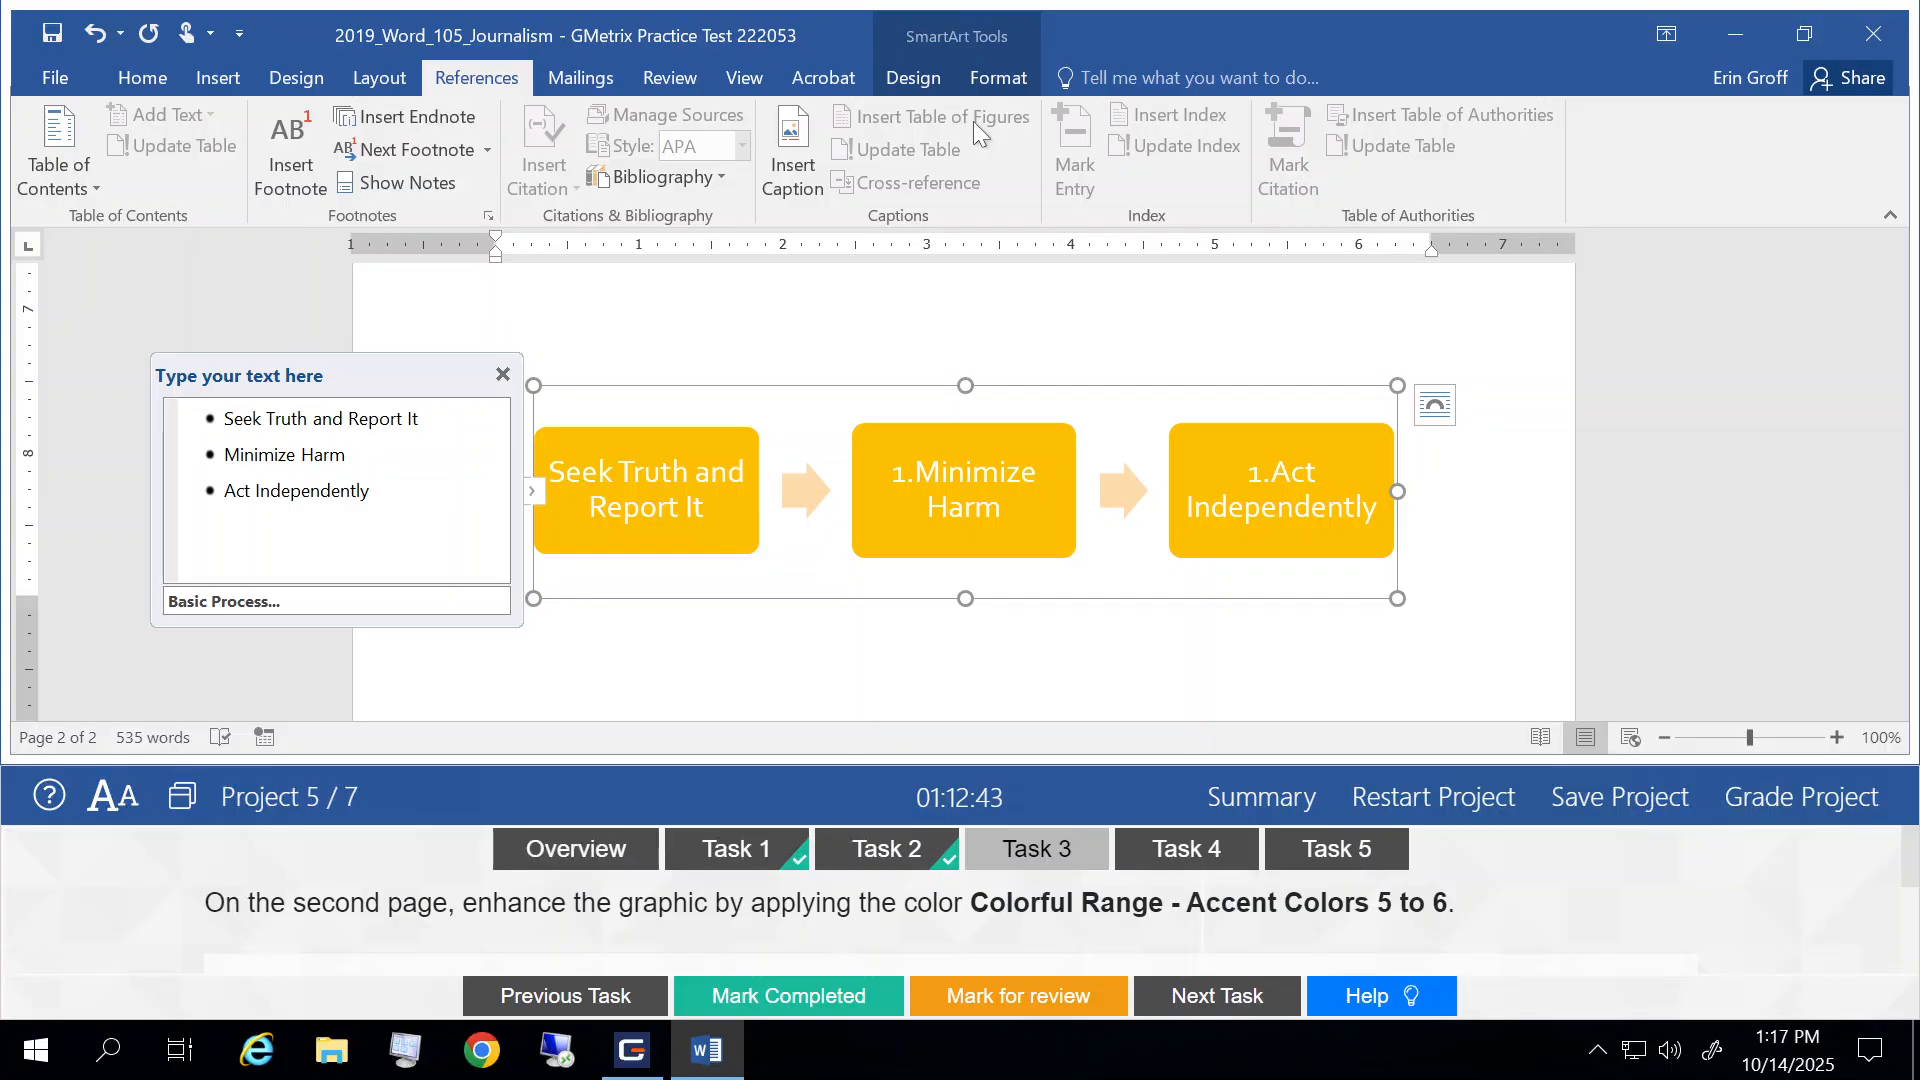
click(902, 77)
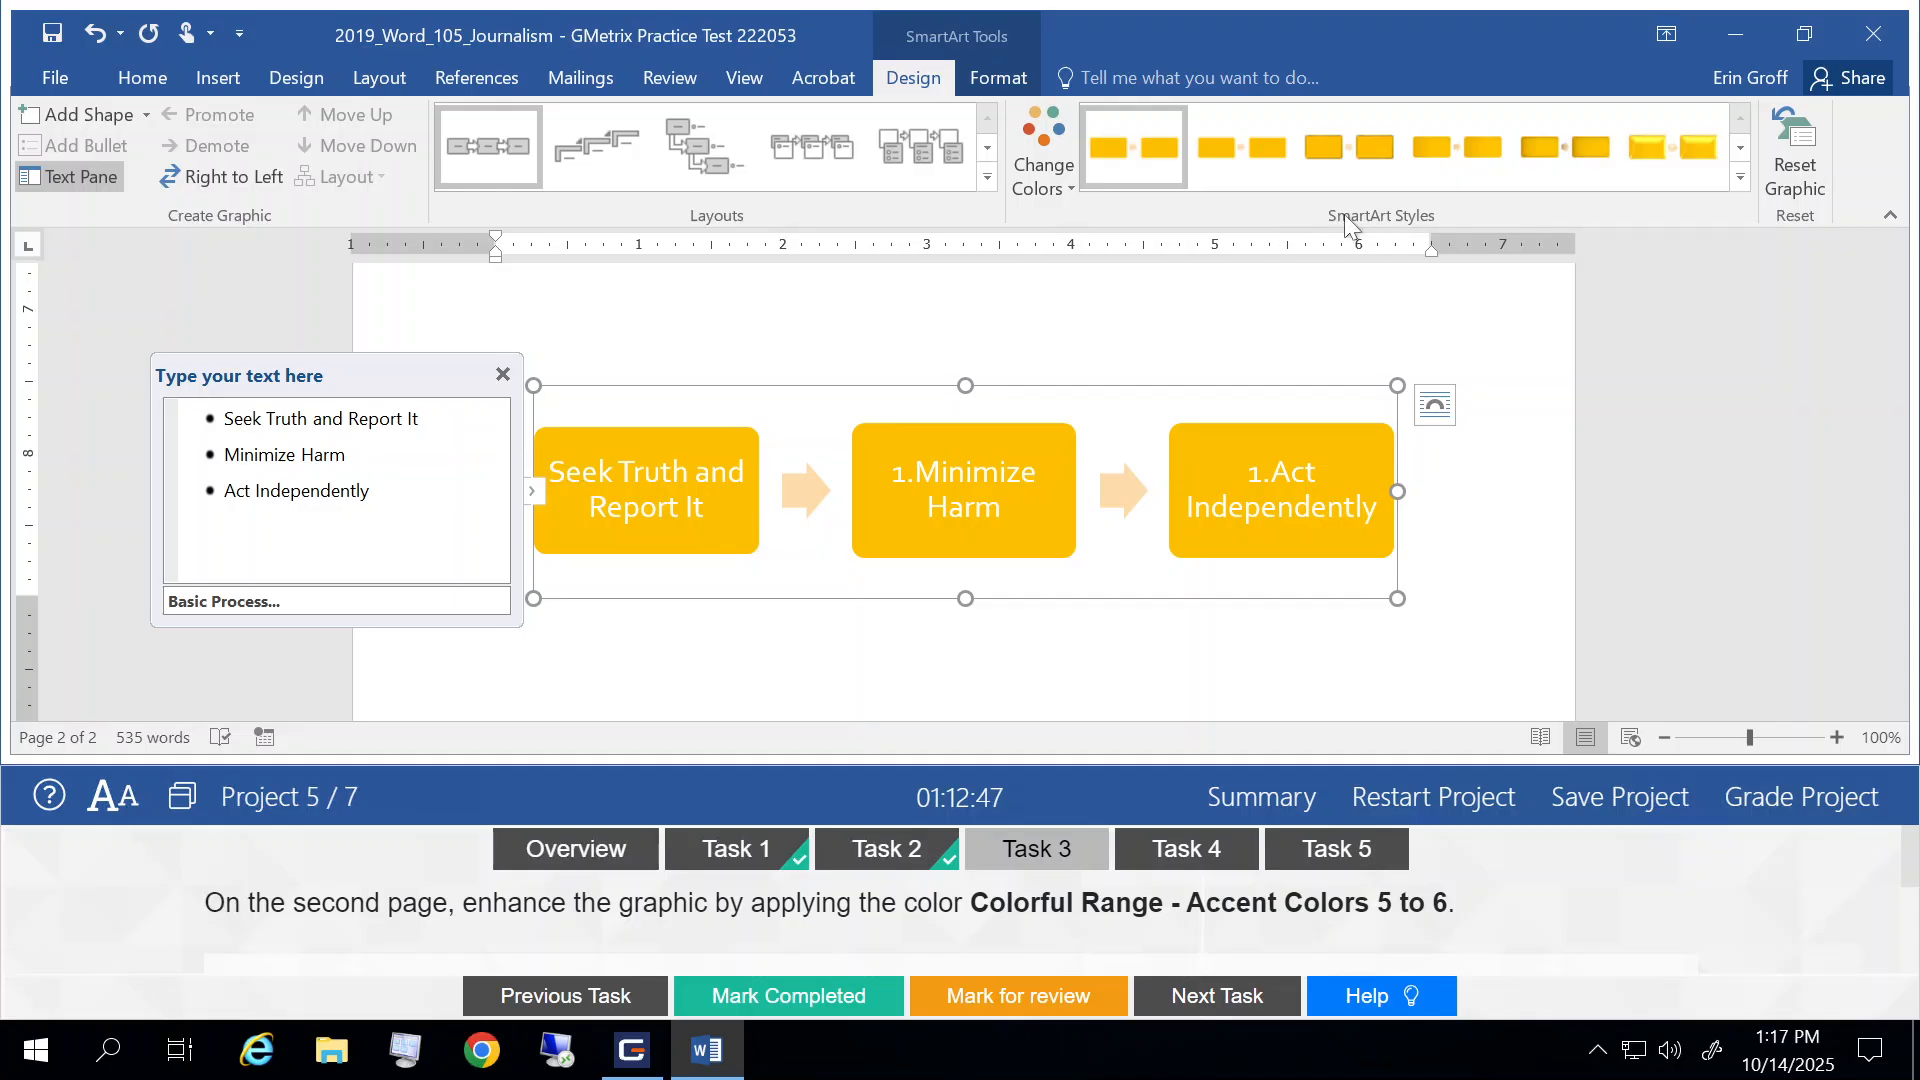
click(1034, 183)
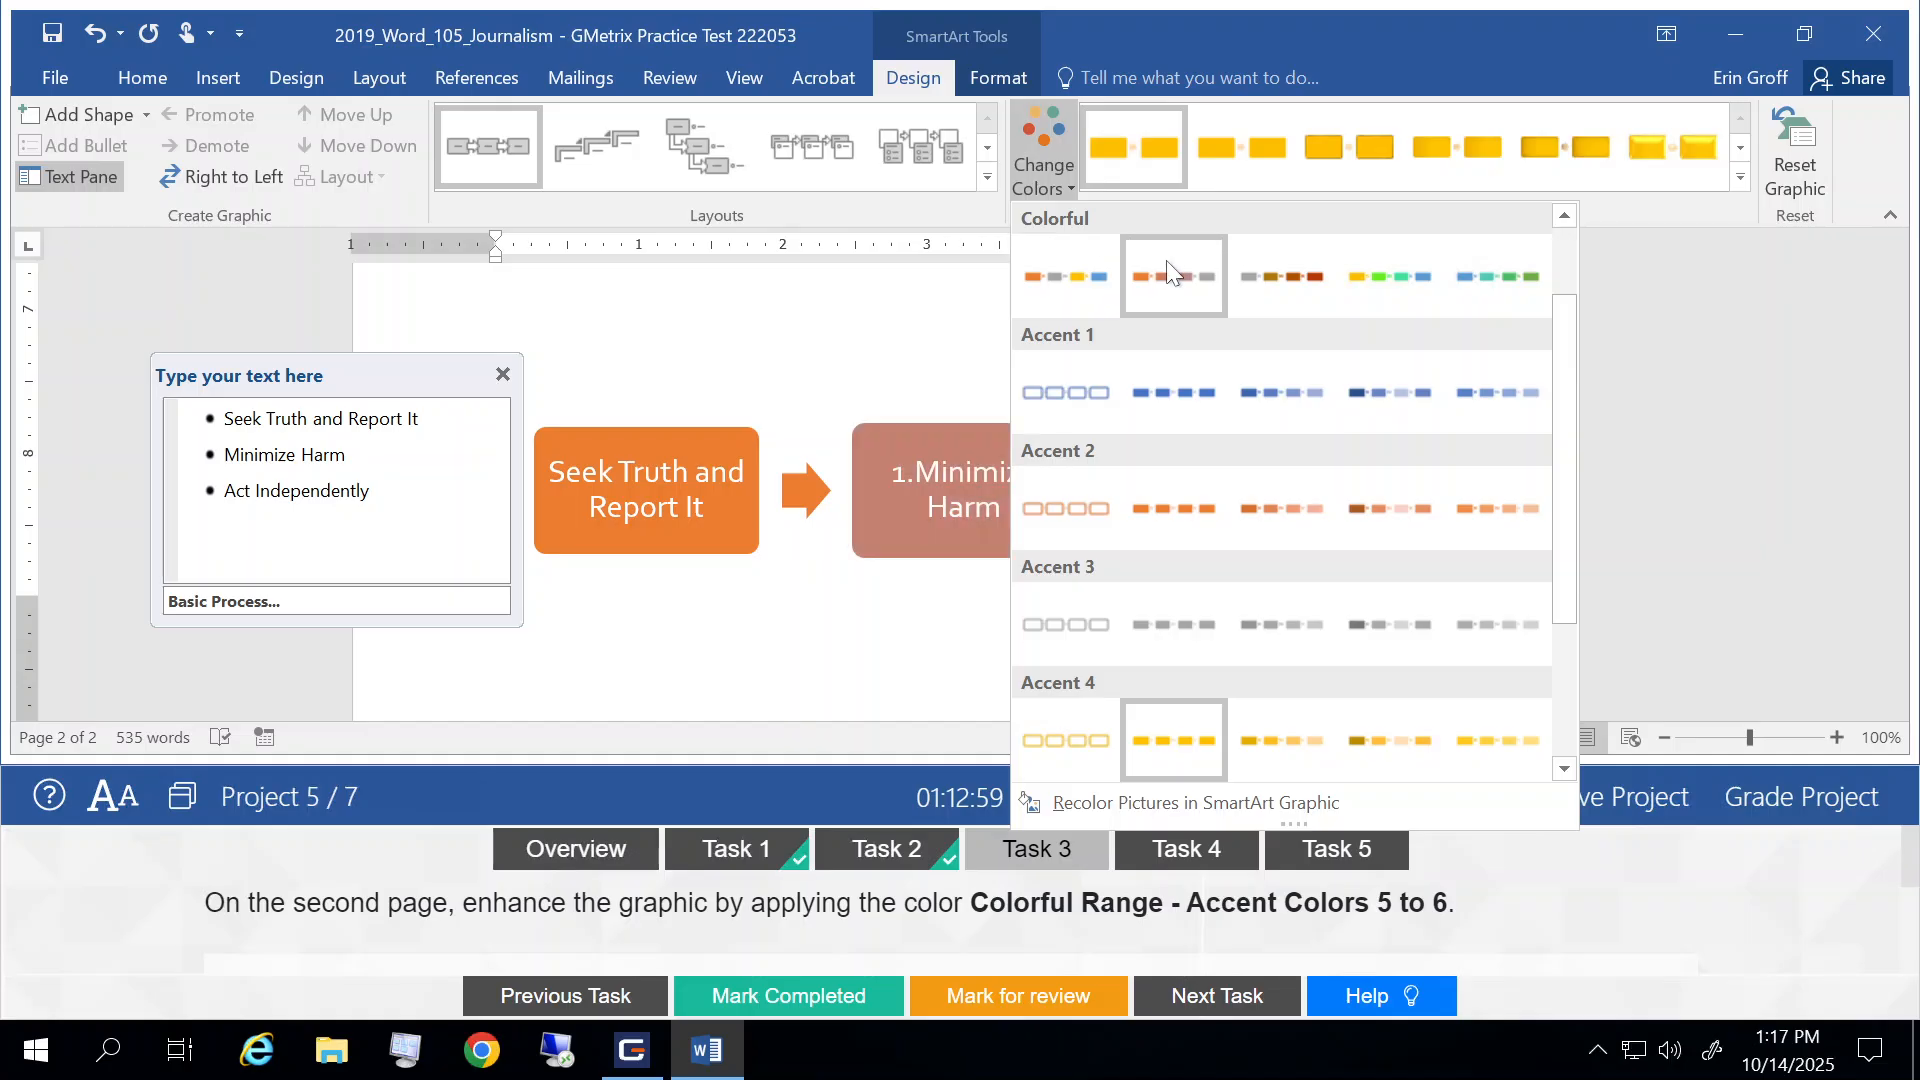
click(1497, 275)
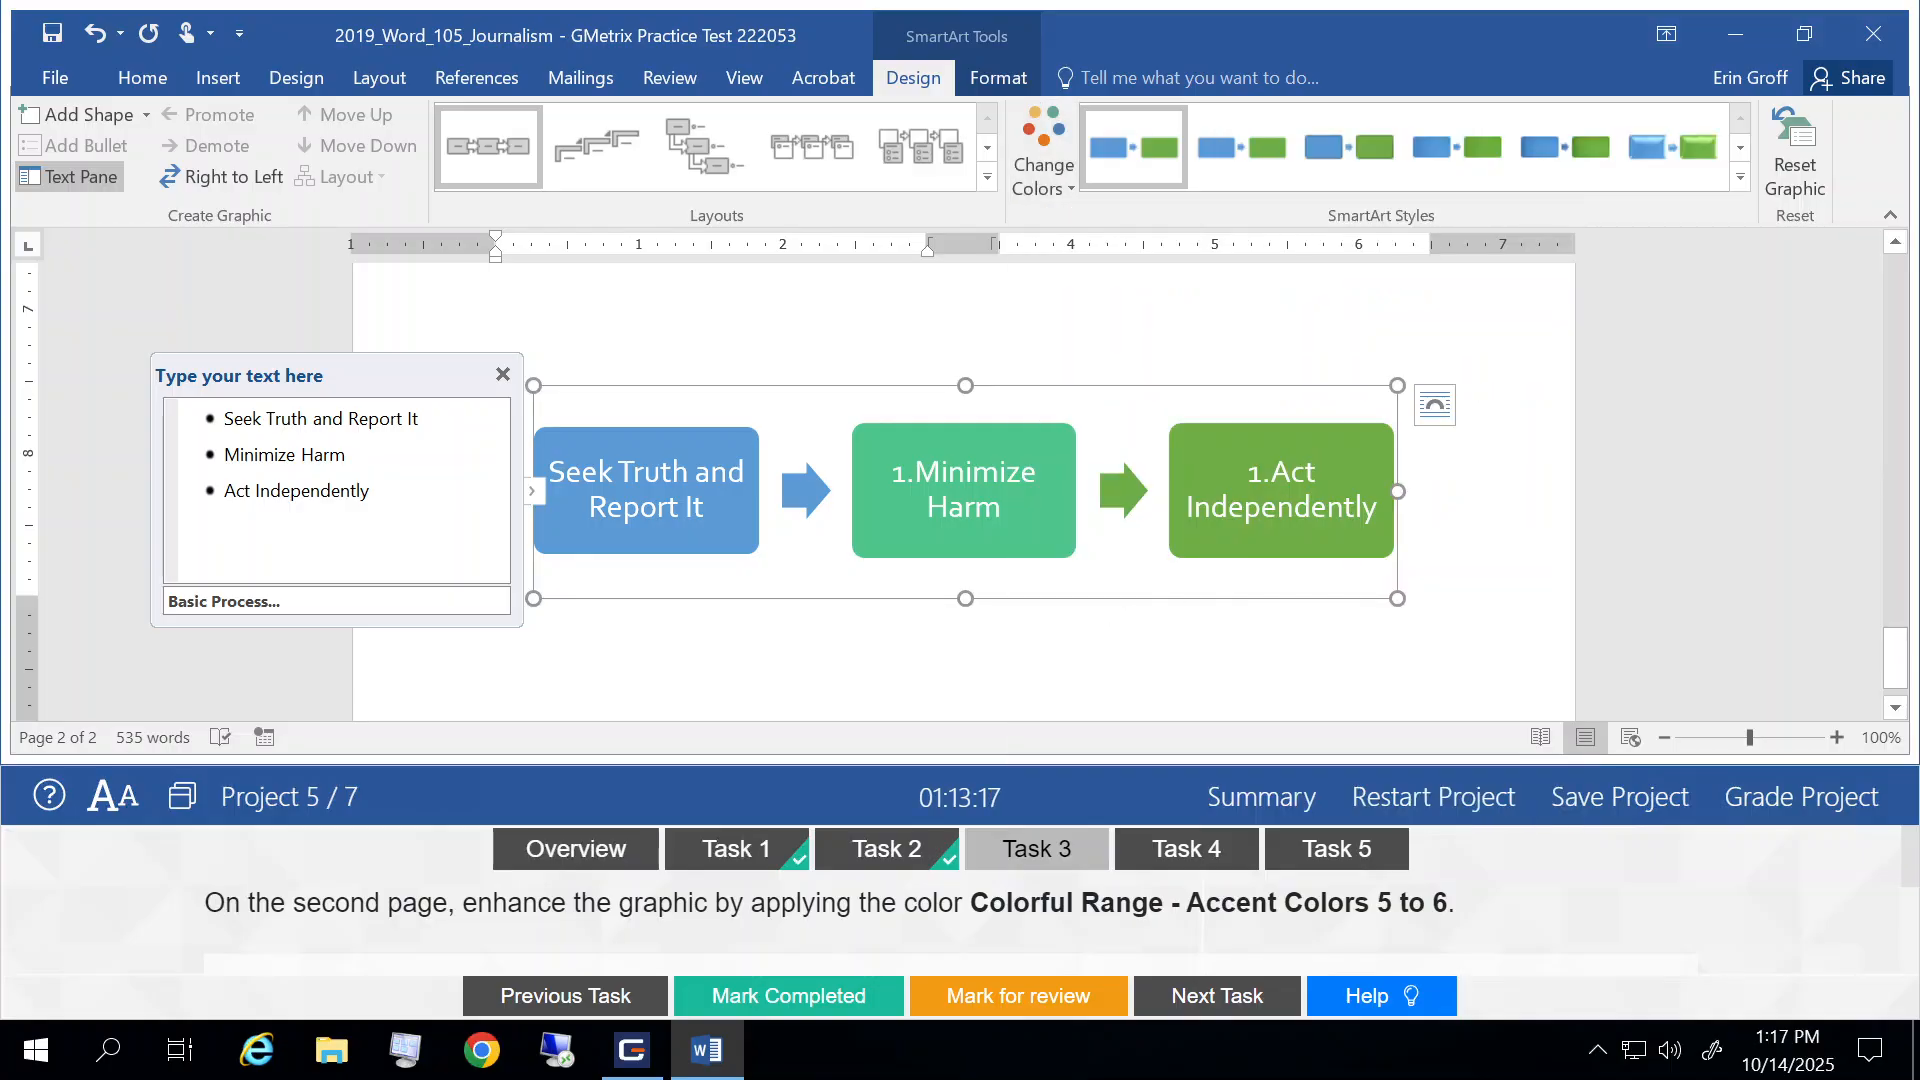
Mark Task 3 as completed and go on to Task 4.
click(790, 1013)
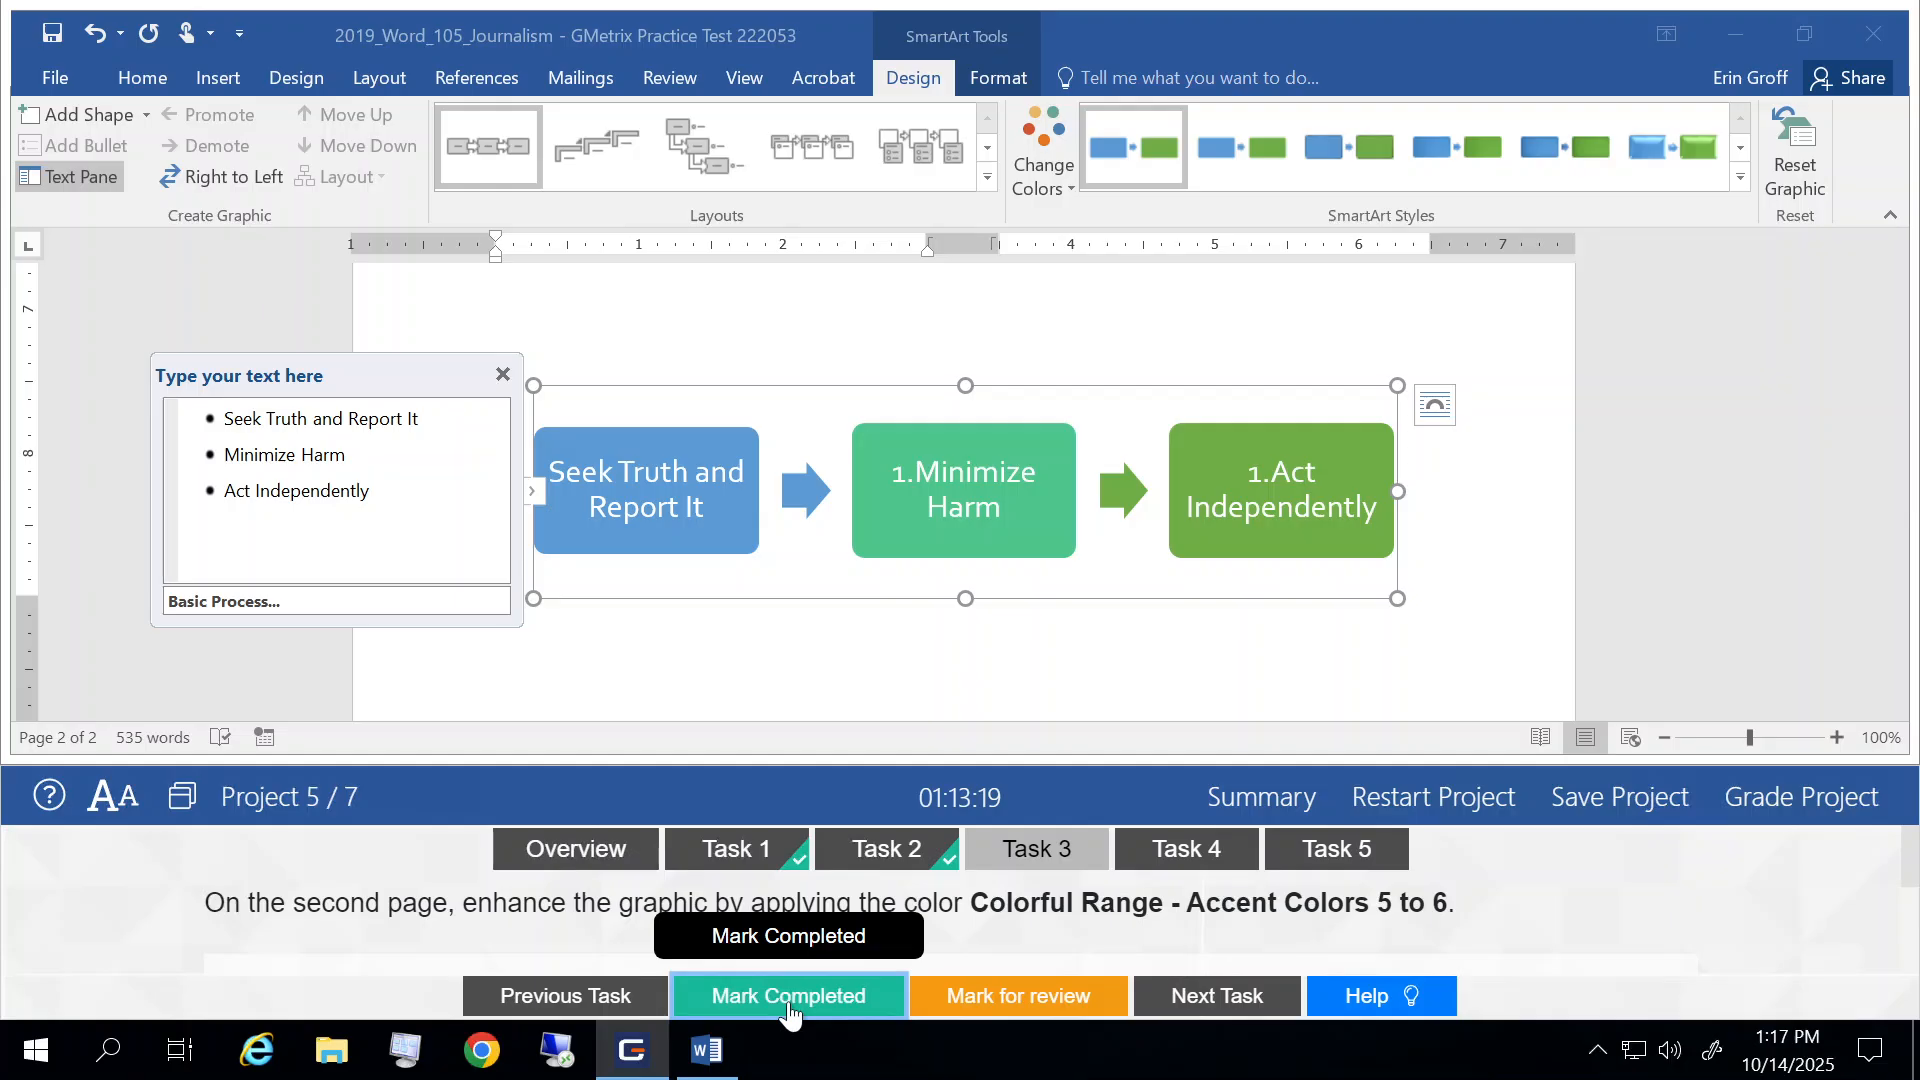
click(1240, 1012)
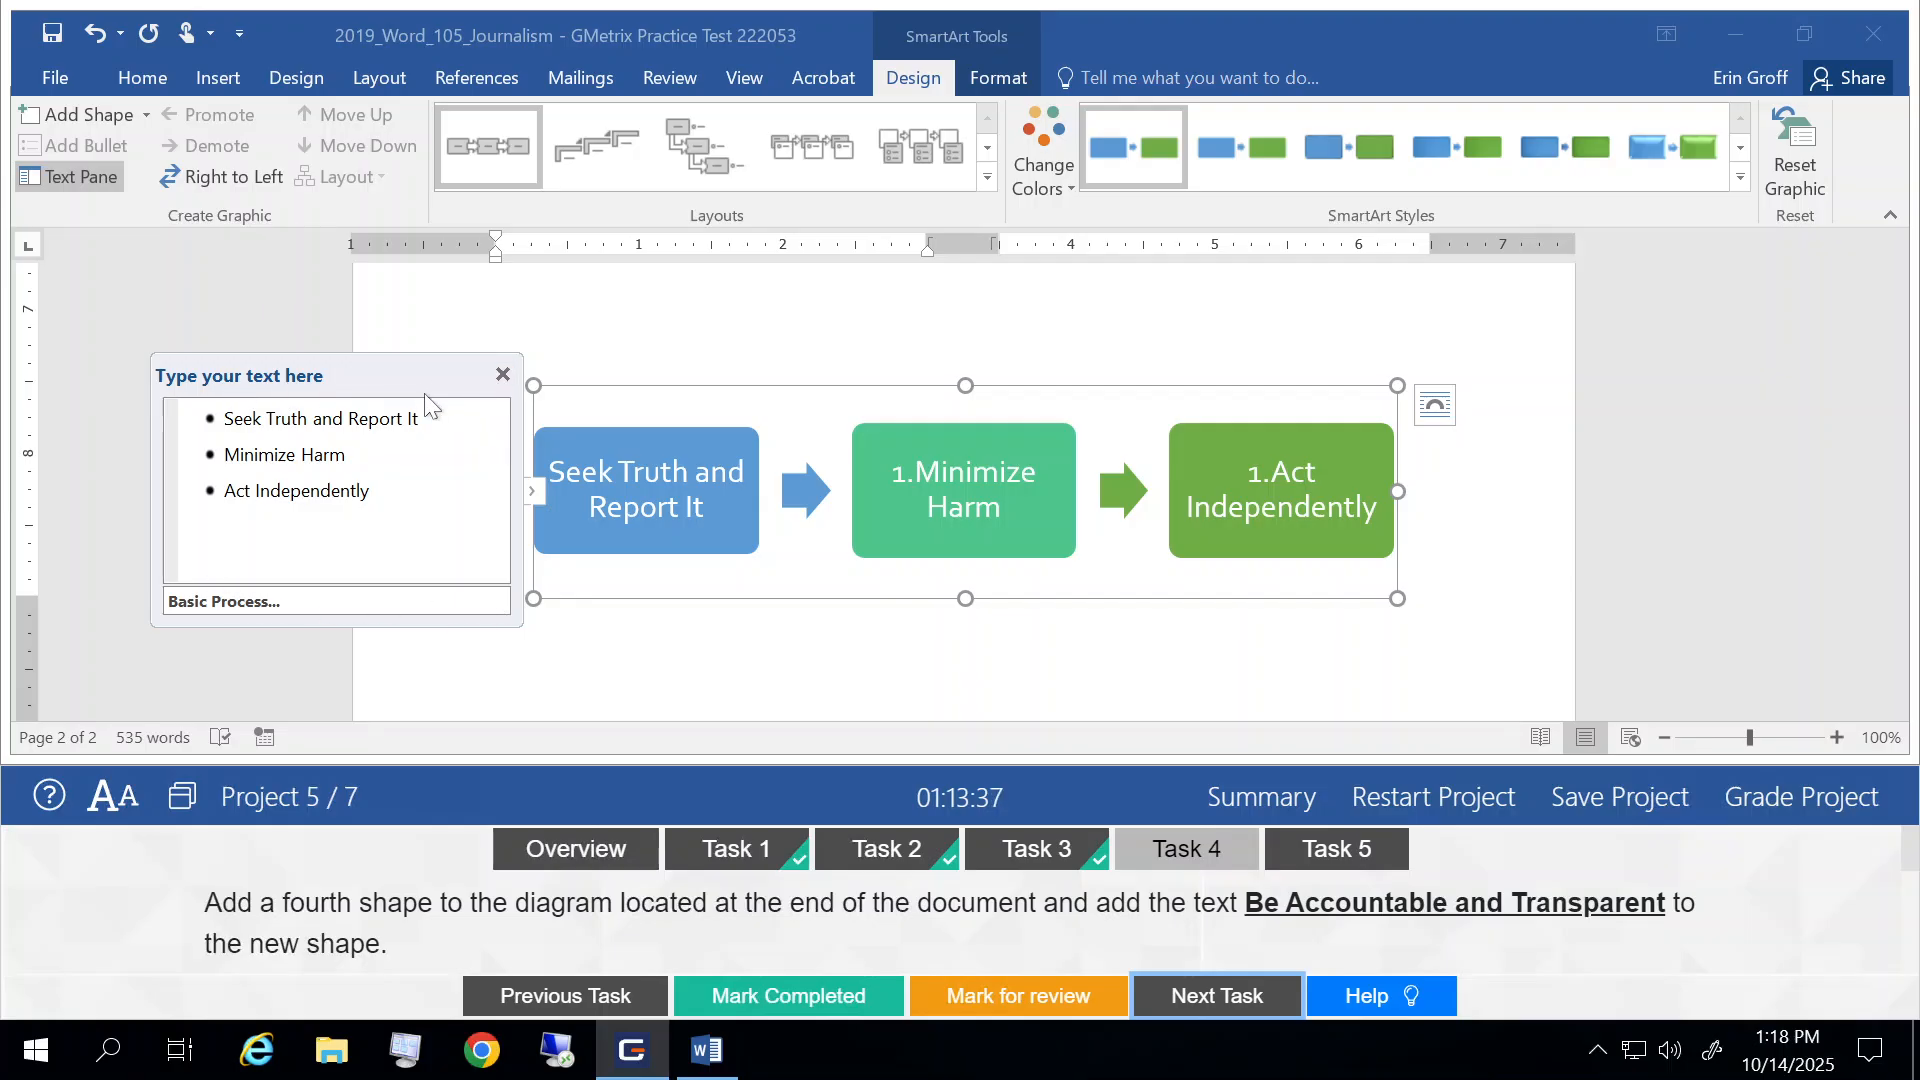
Add a fourth shape after "Act Independently" in the SmartArt diagram with the text "Be Accountable and Transparent", and close its text pane.
click(503, 376)
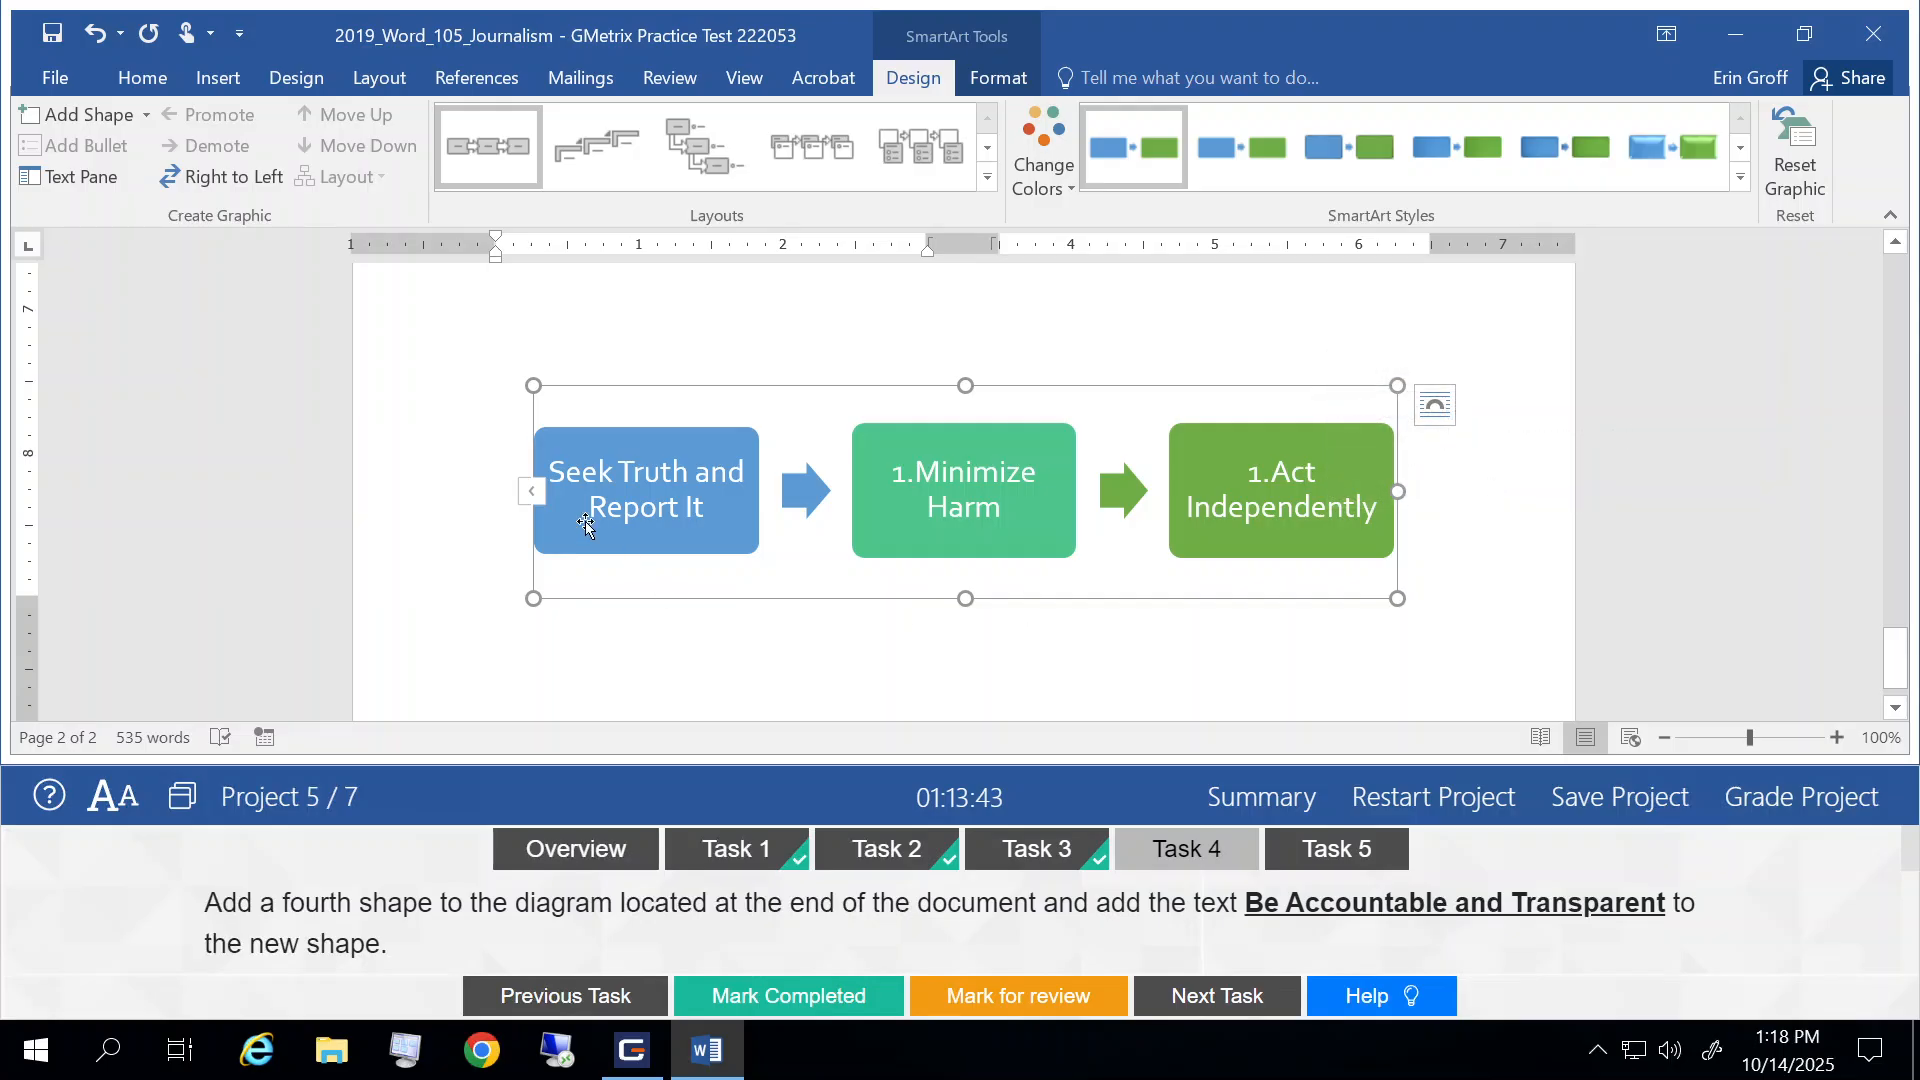
click(530, 500)
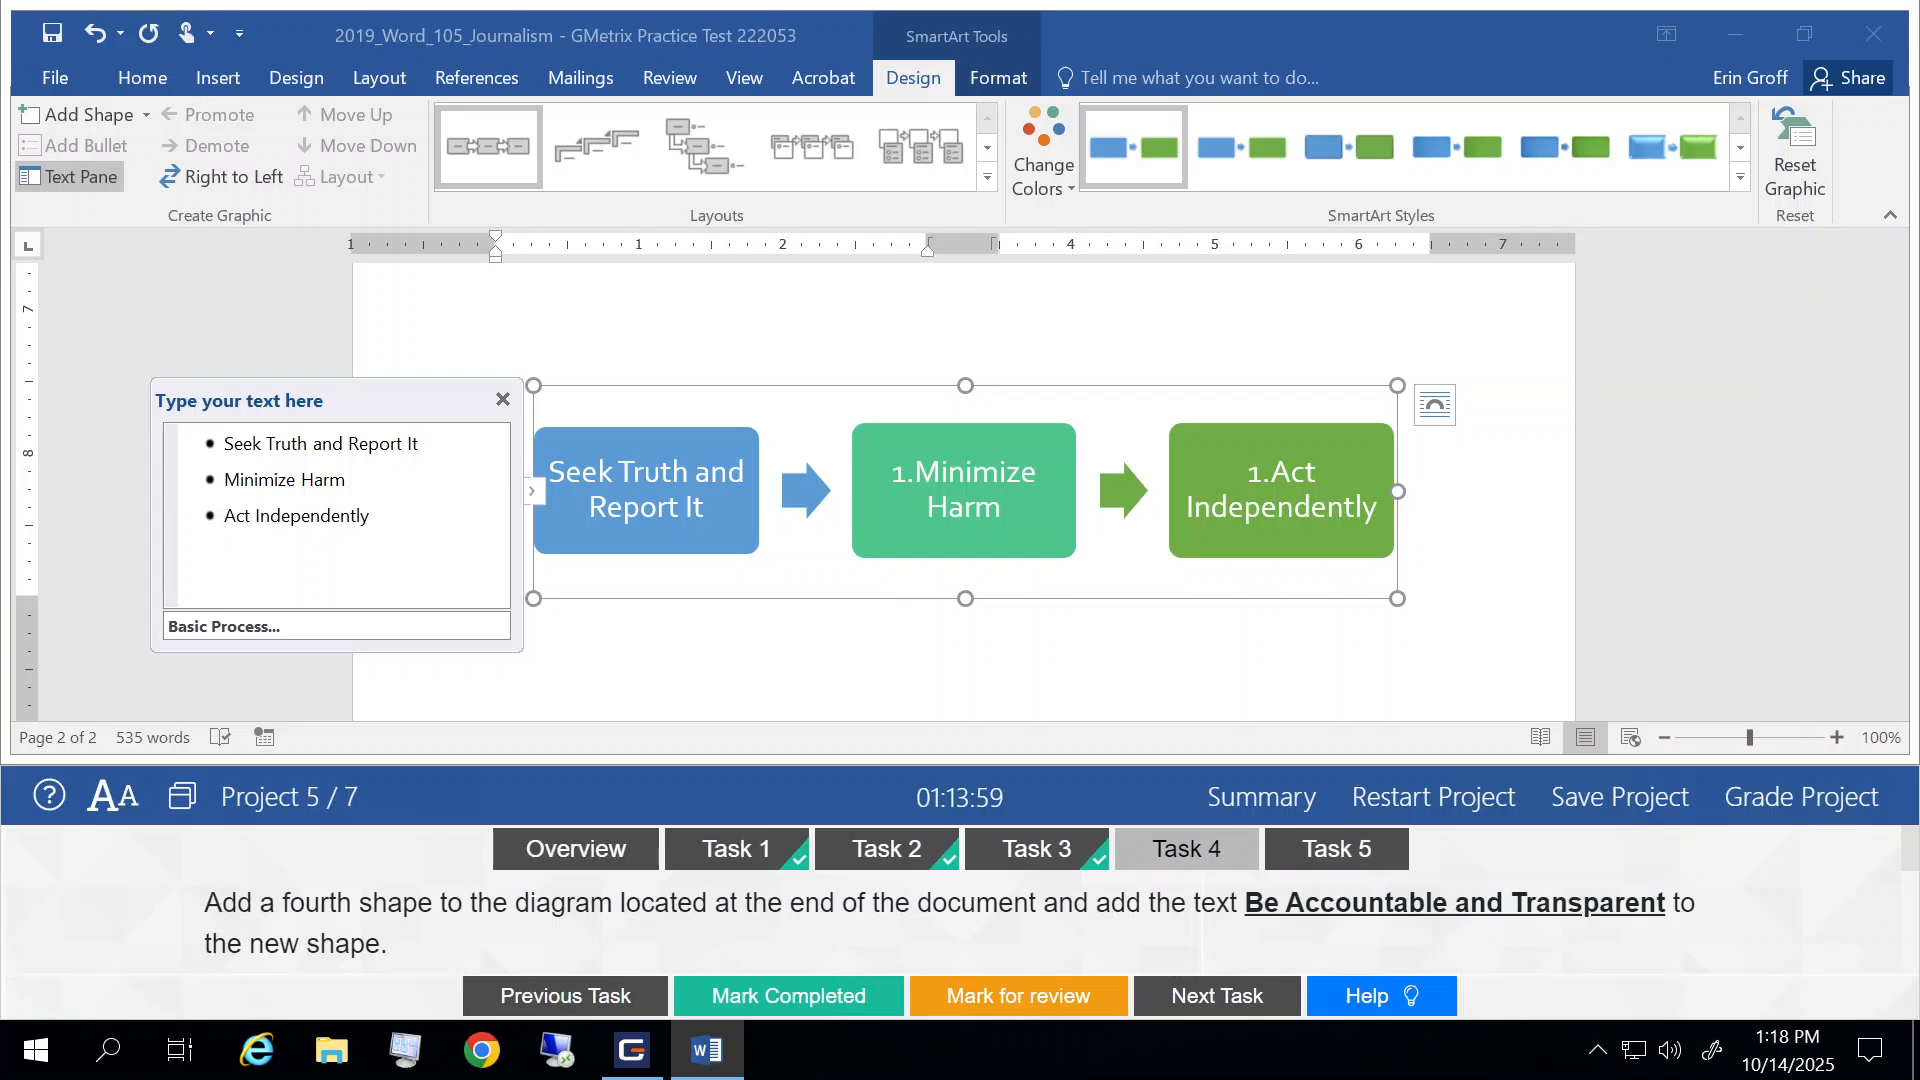
click(372, 516)
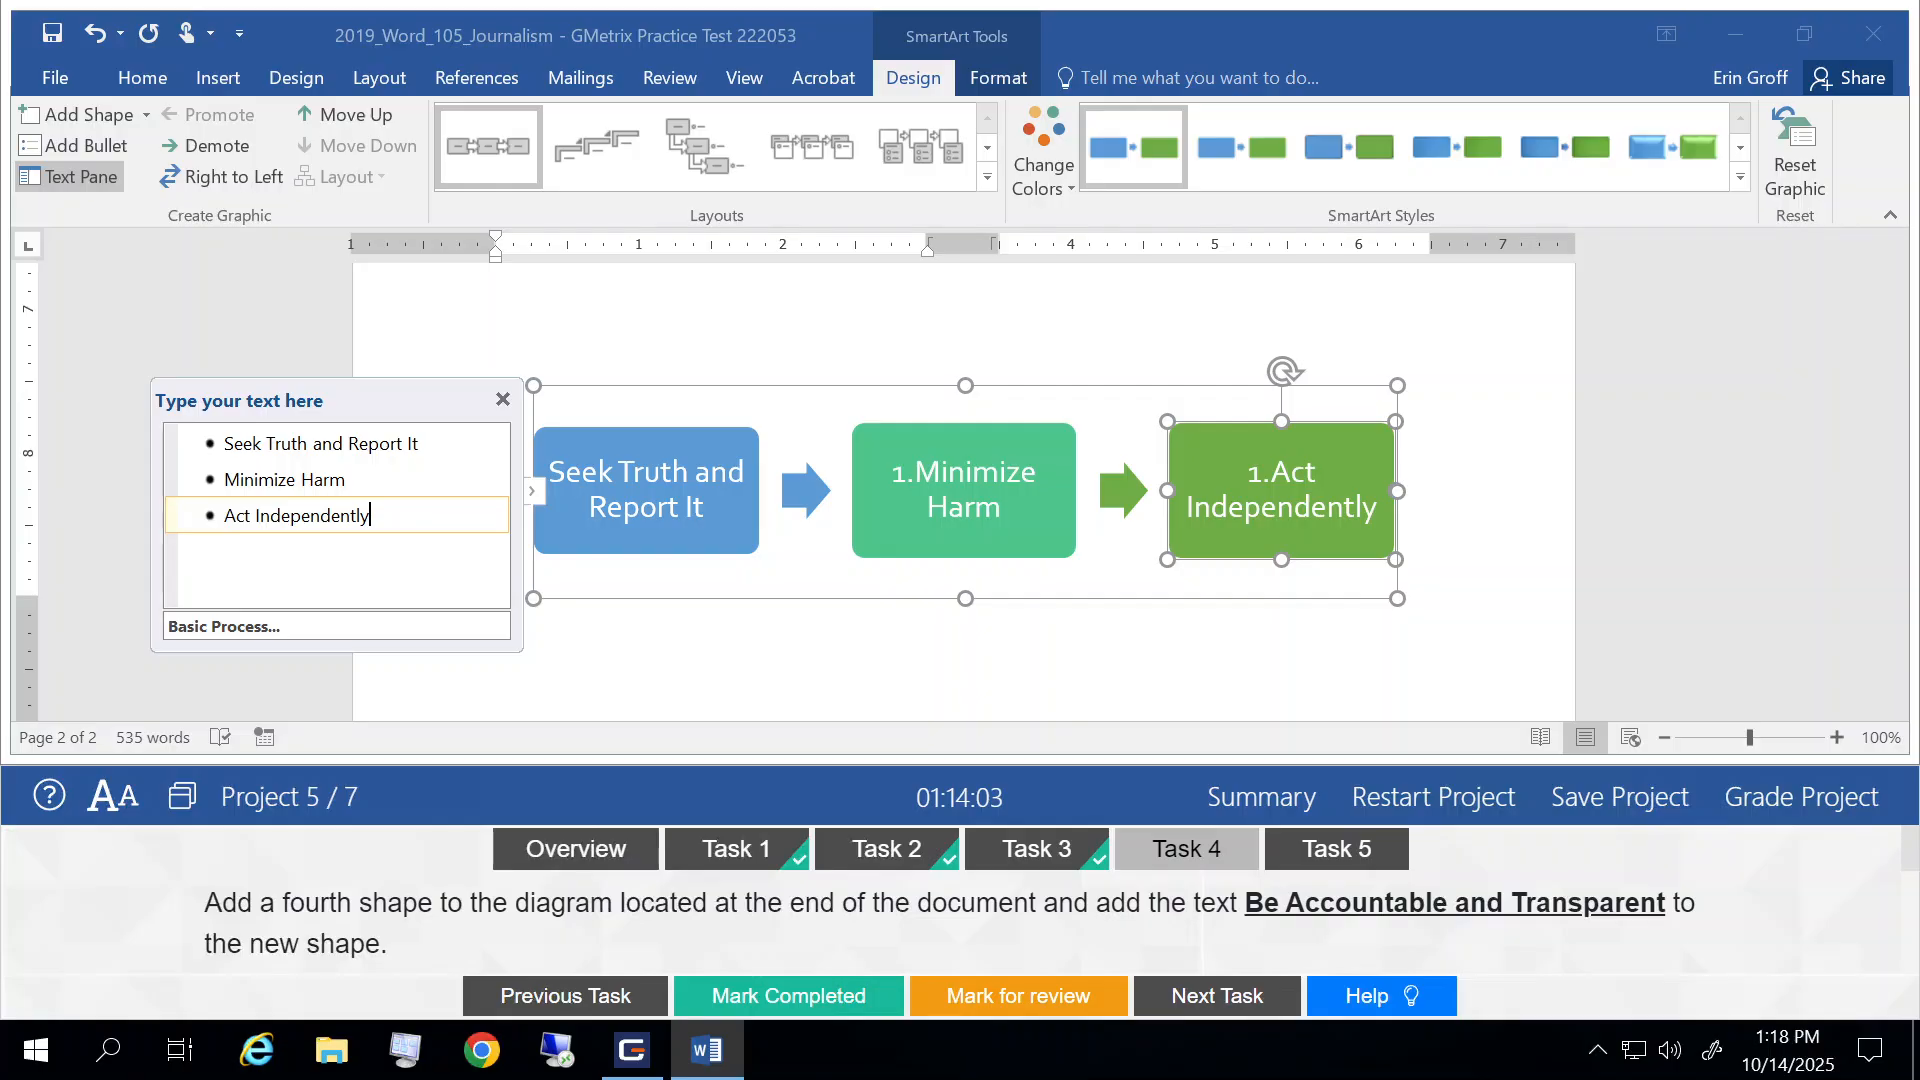
key(Return)
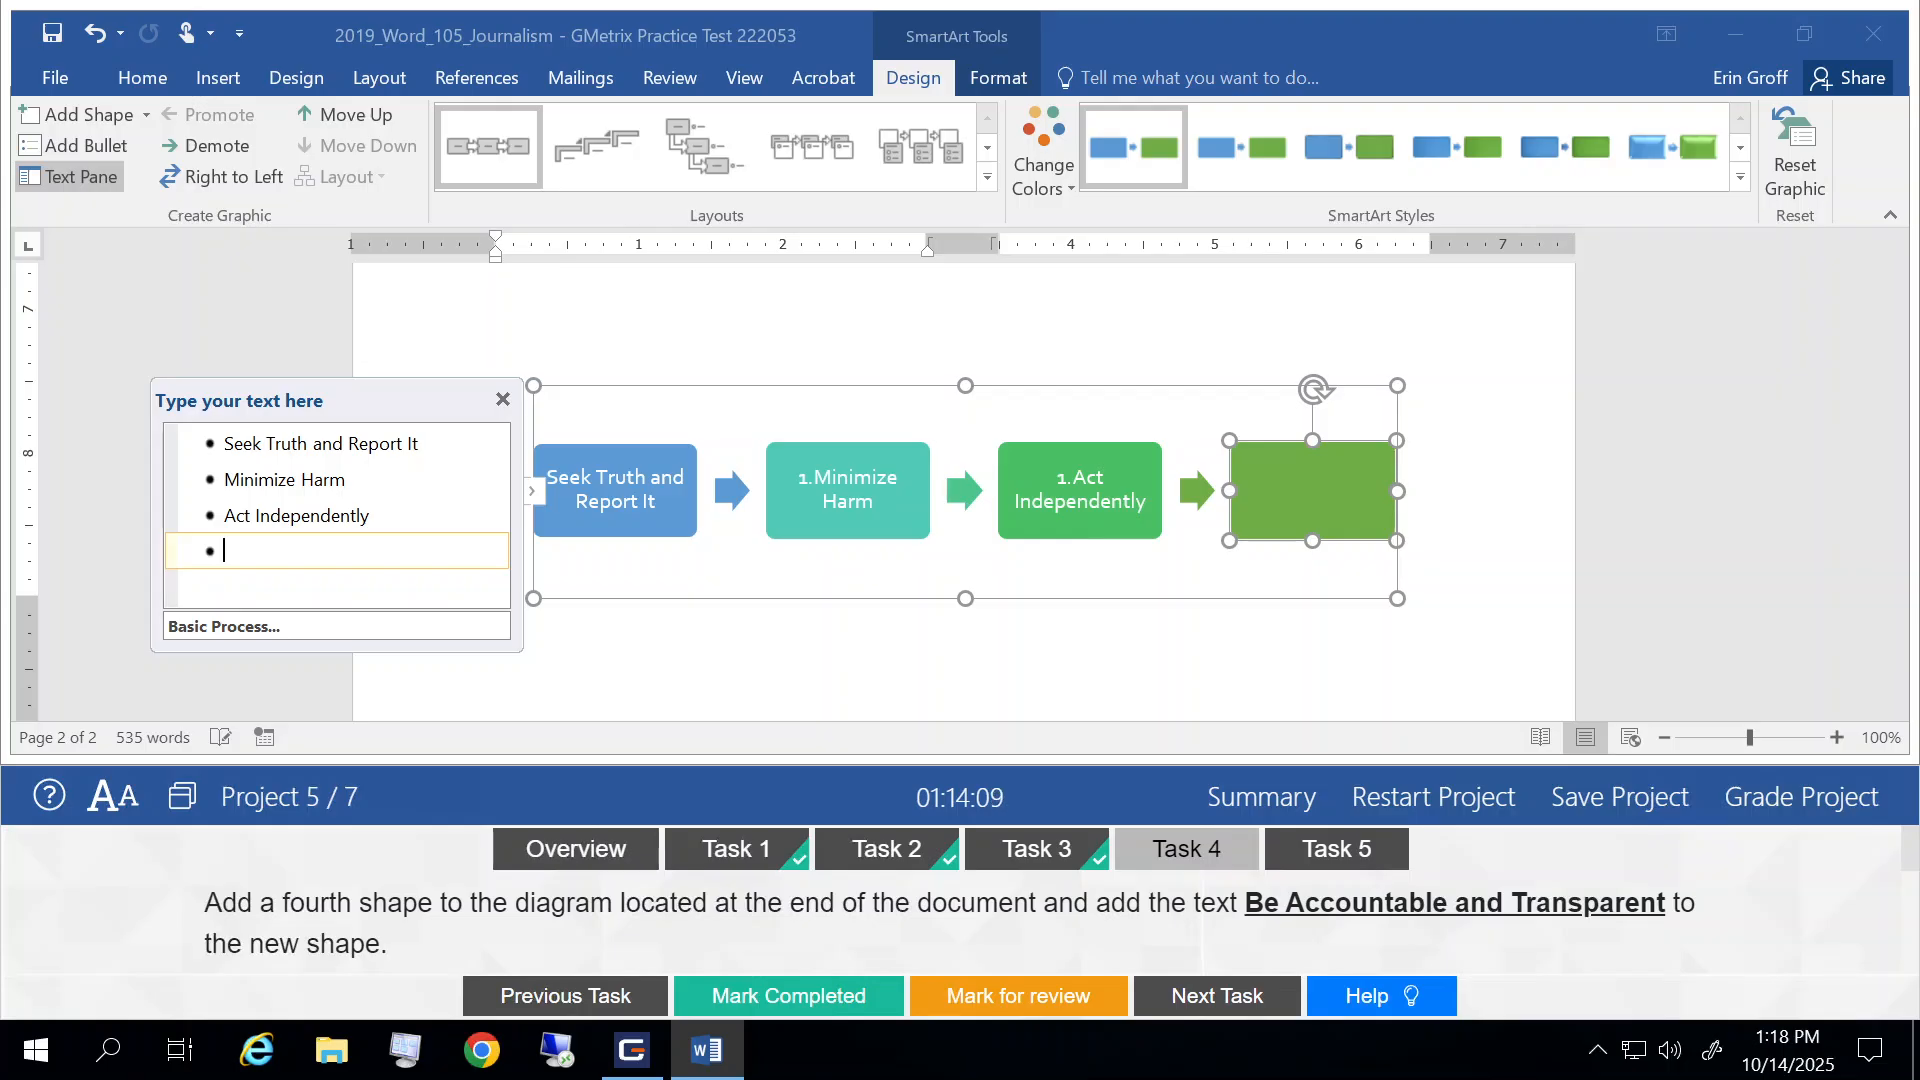
text(Be )
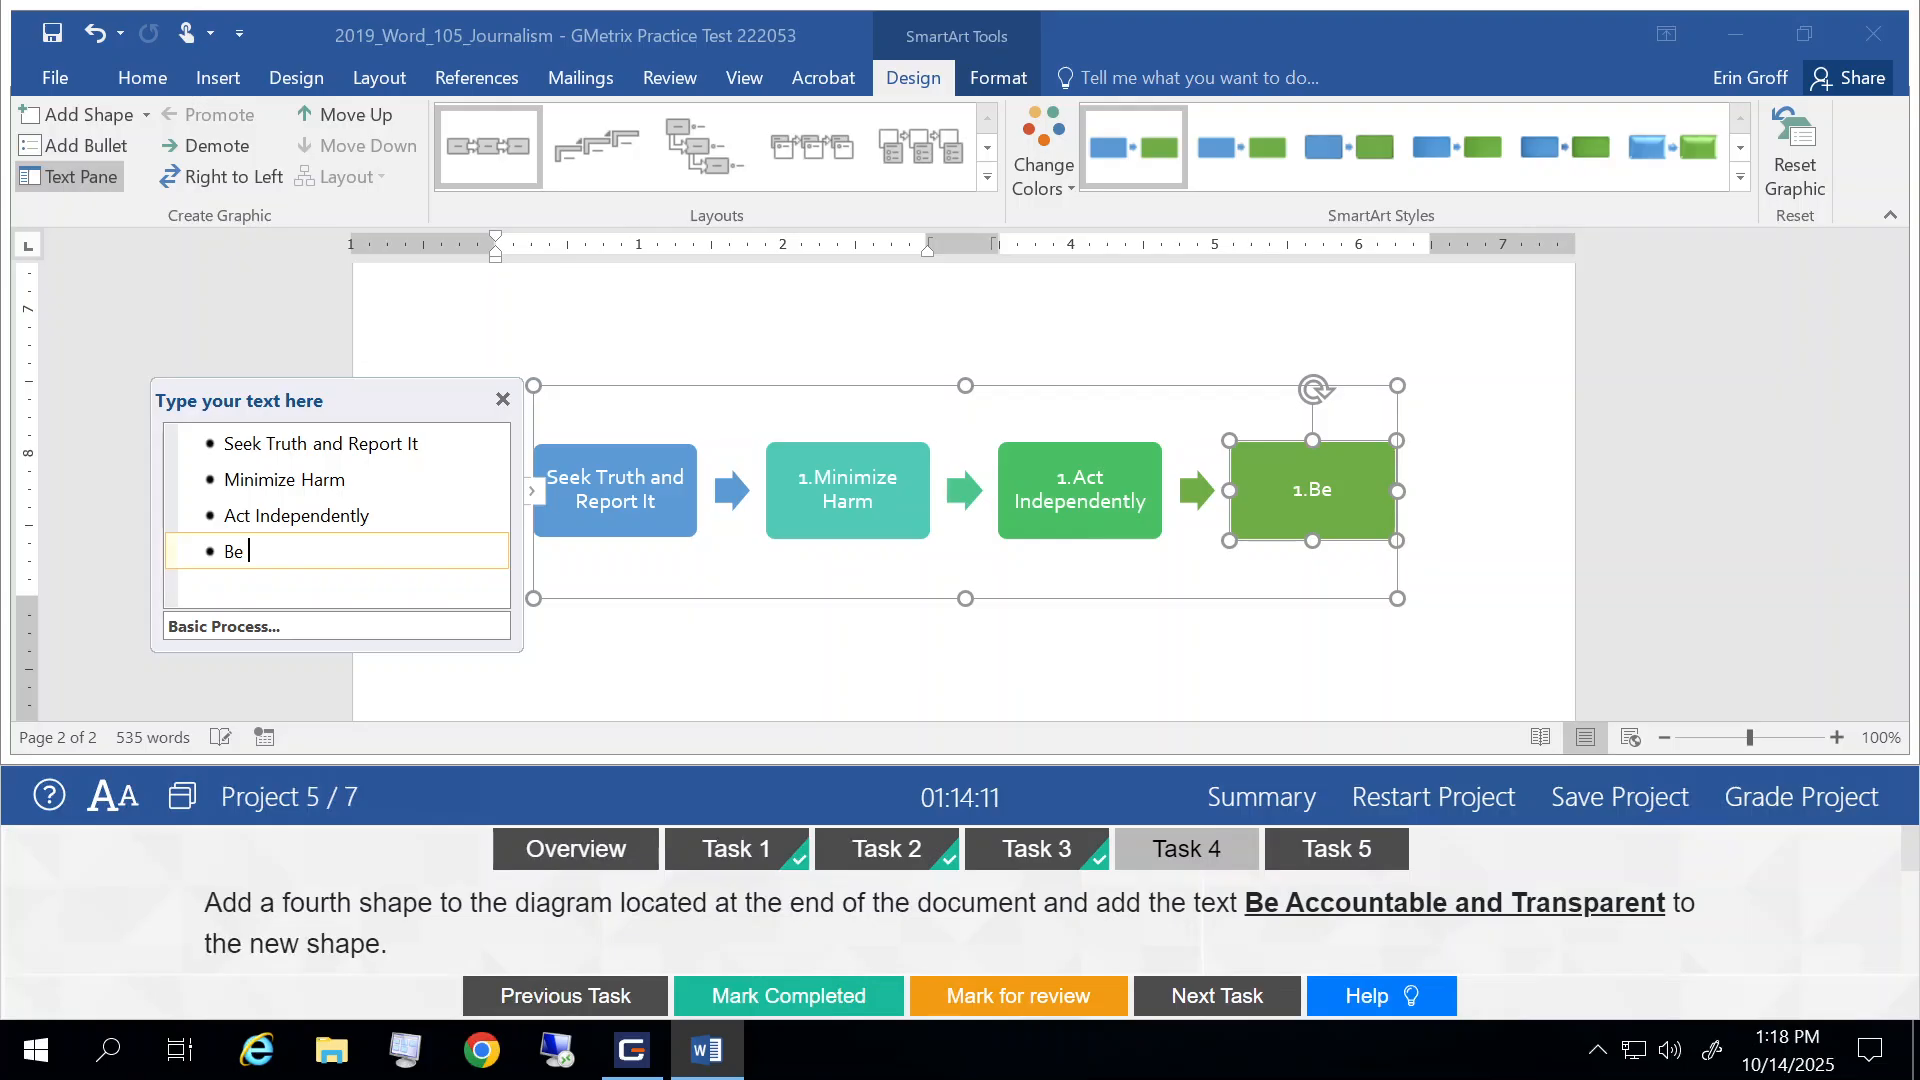
text(Accounta)
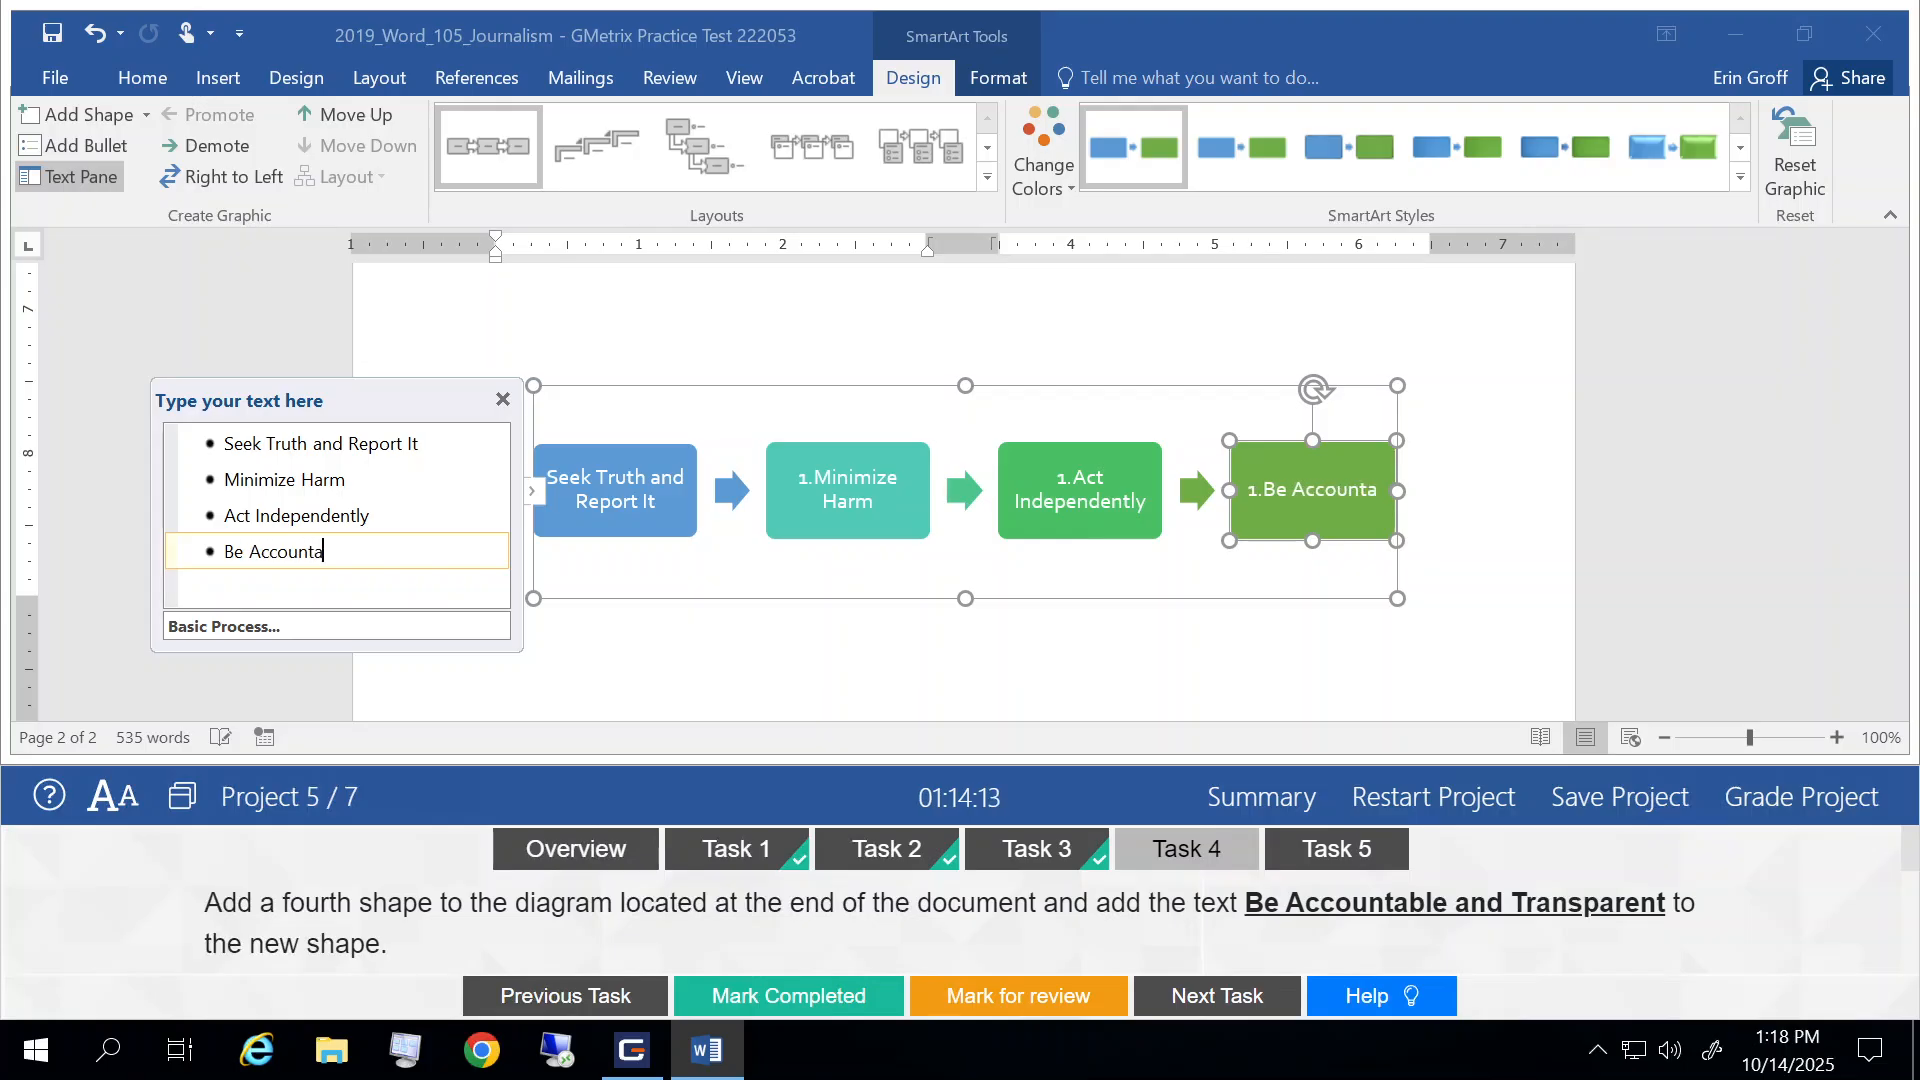
text(ble )
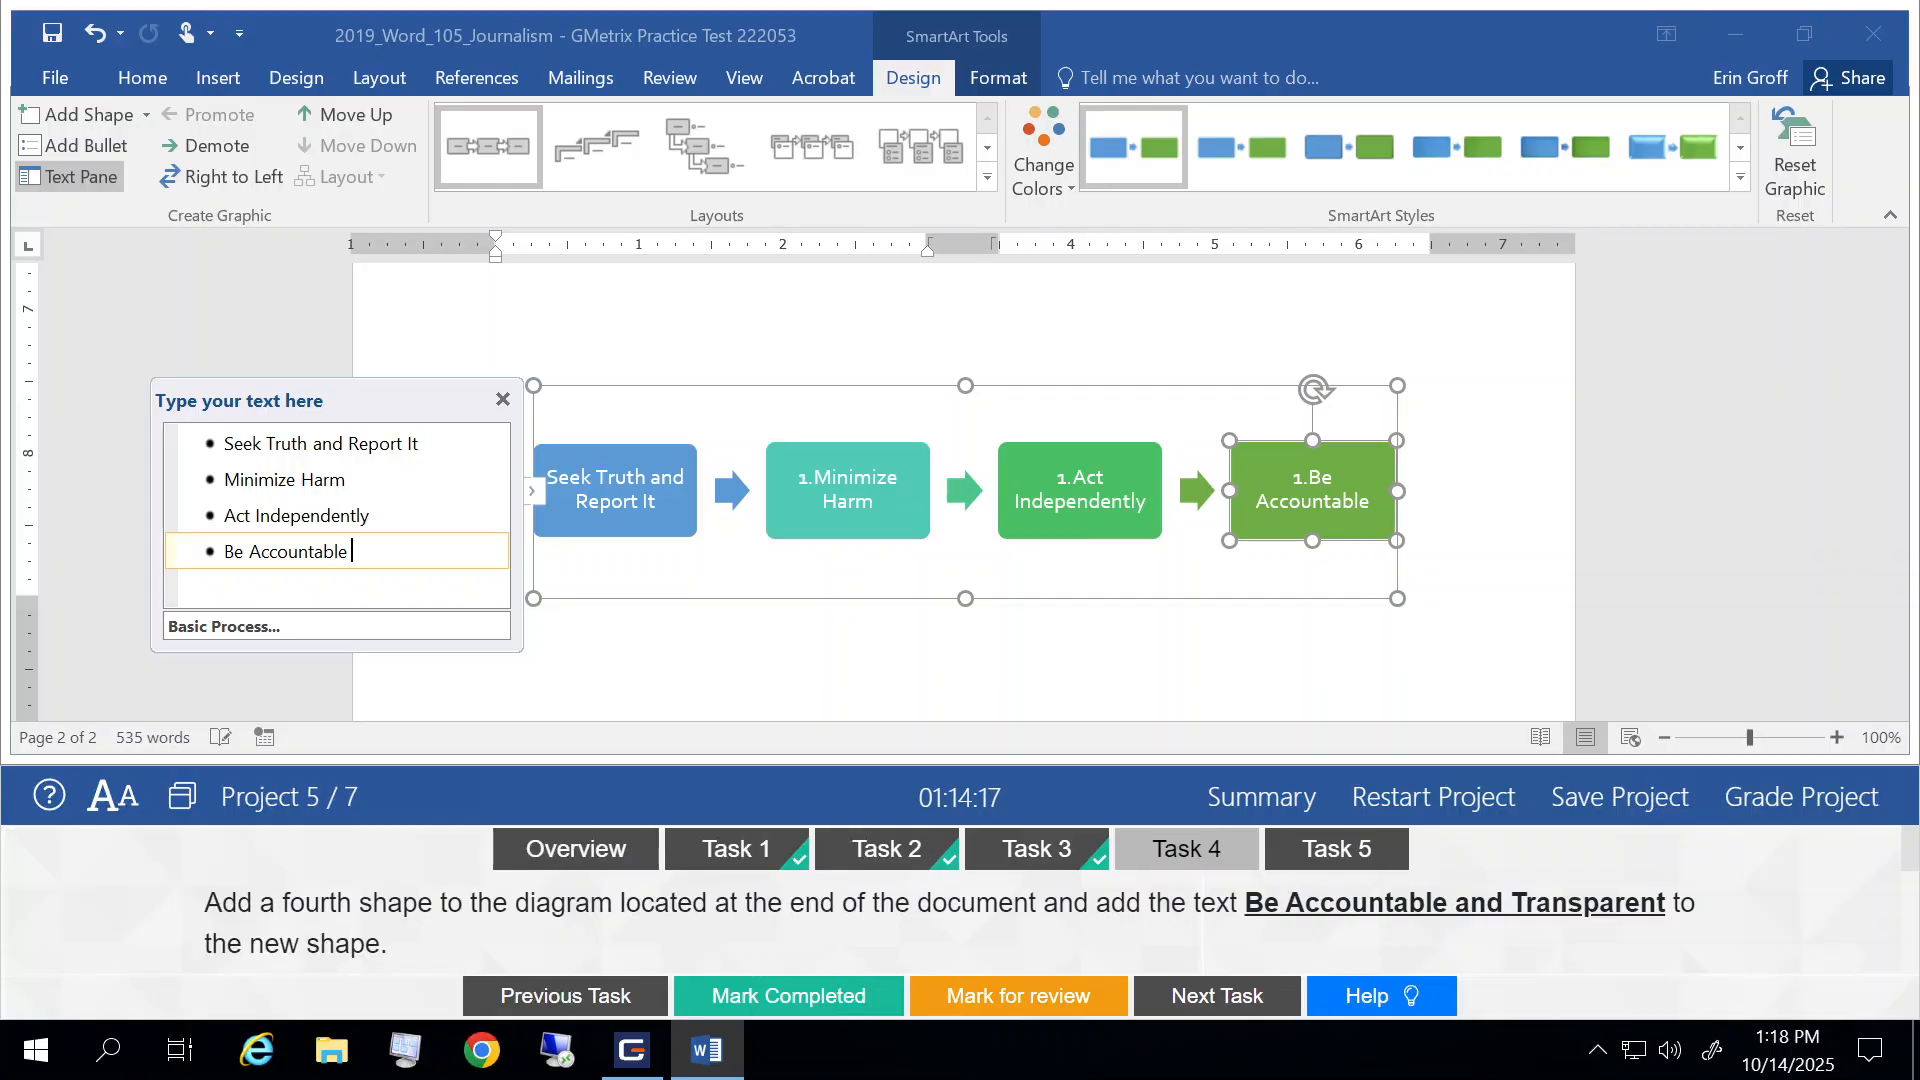
text(and Transp)
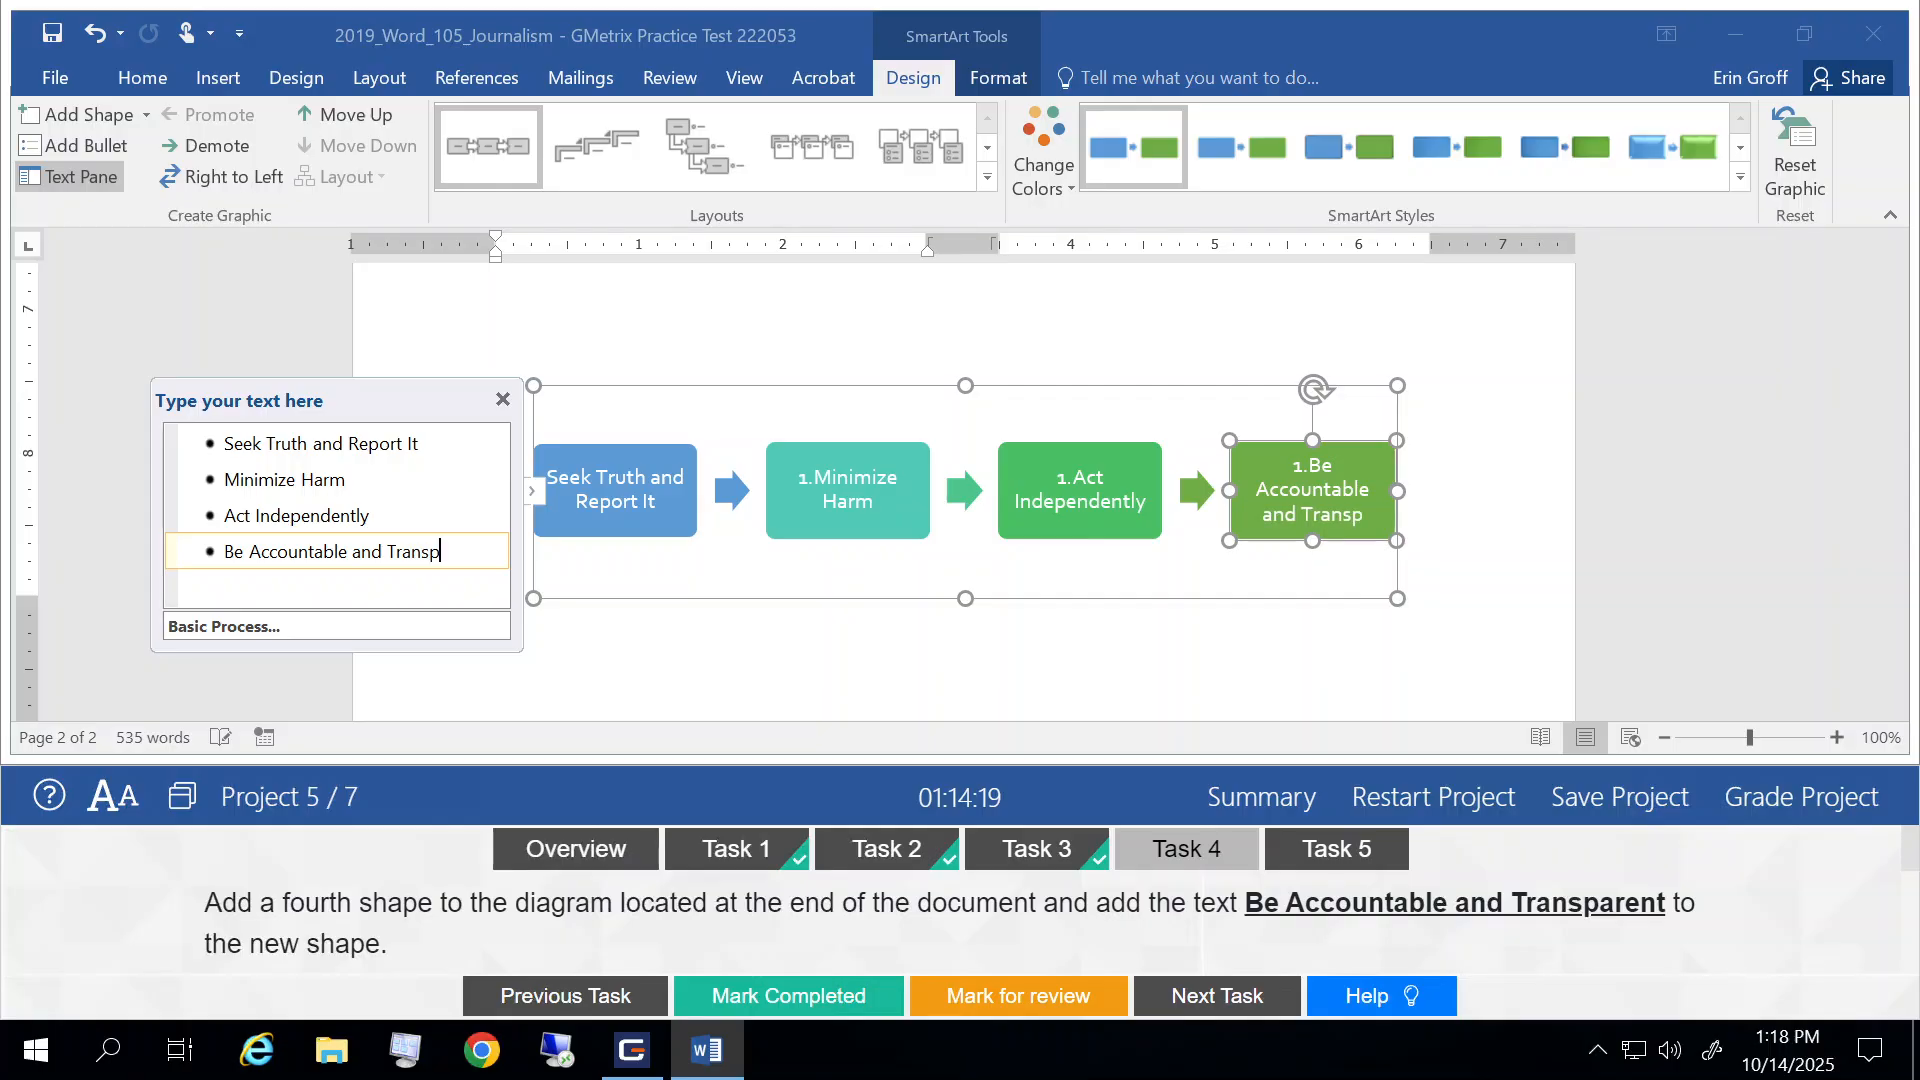
text(arent)
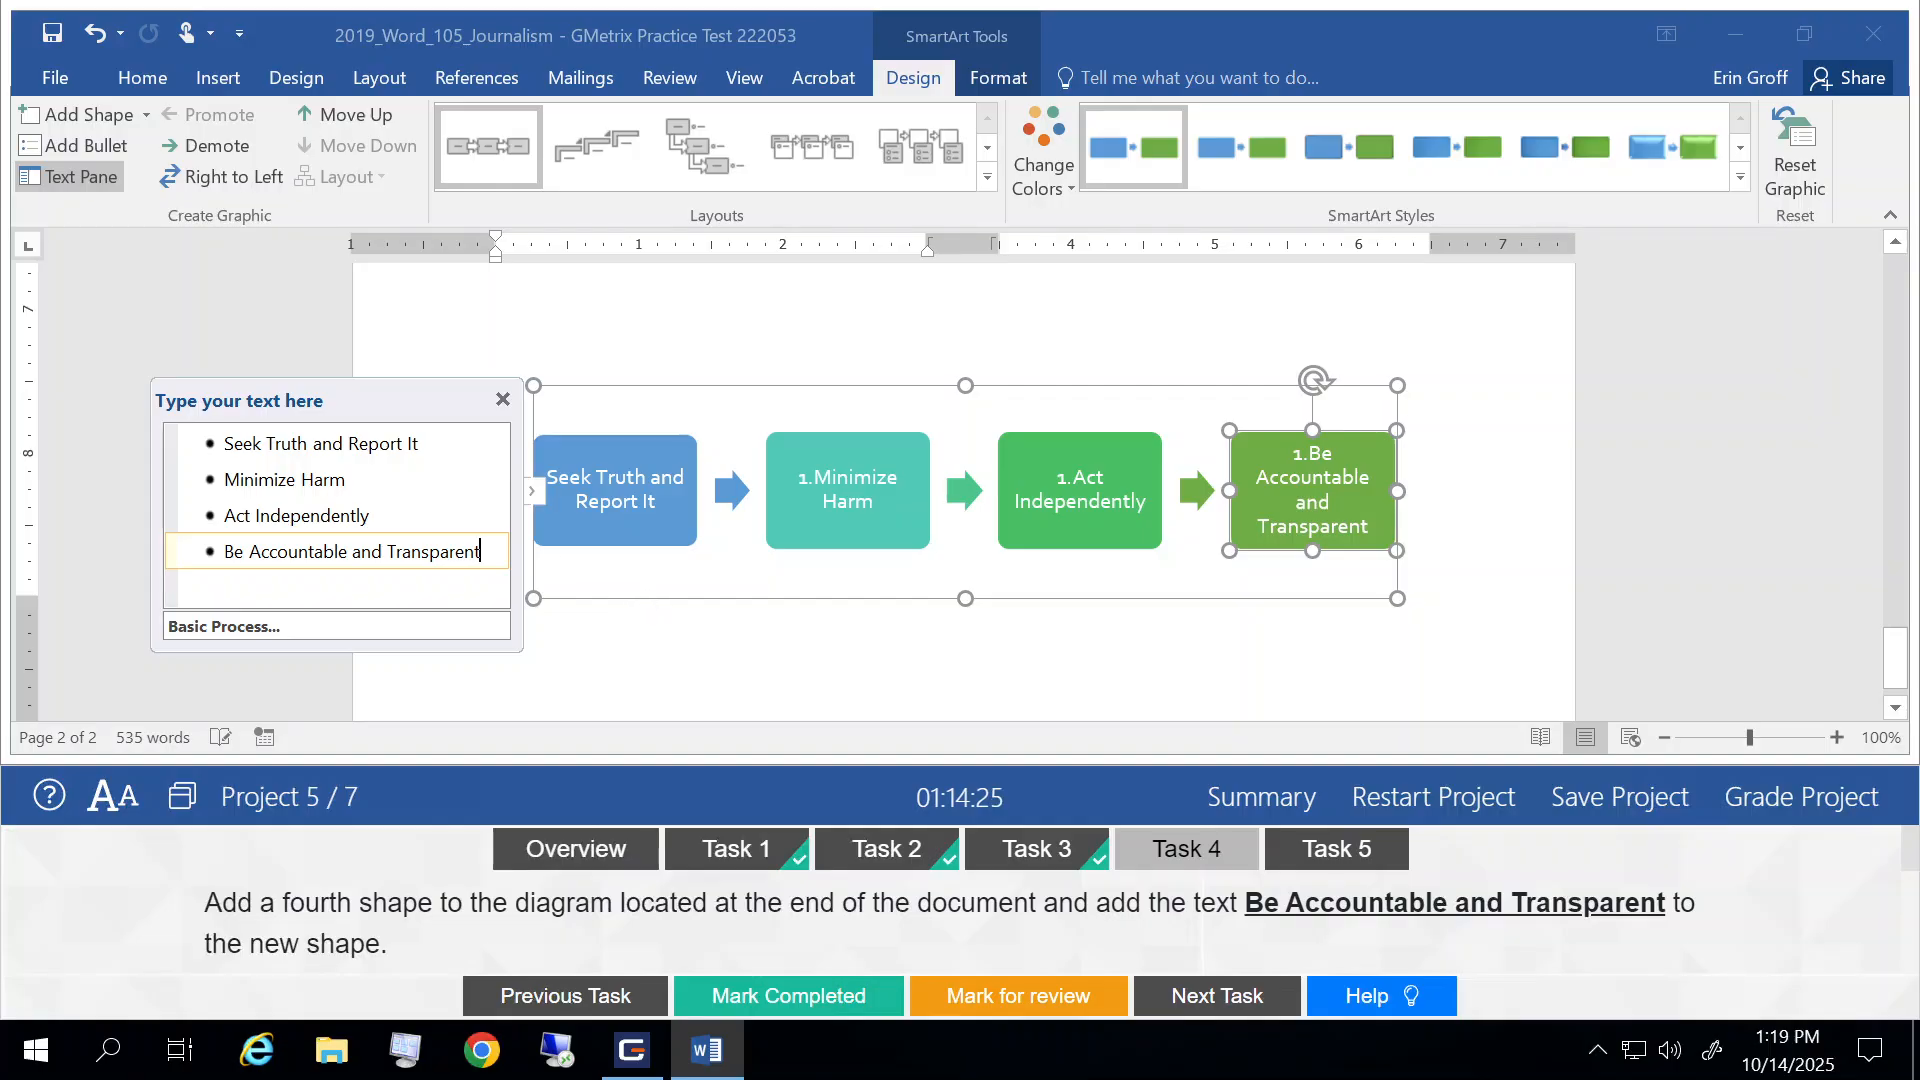
click(501, 404)
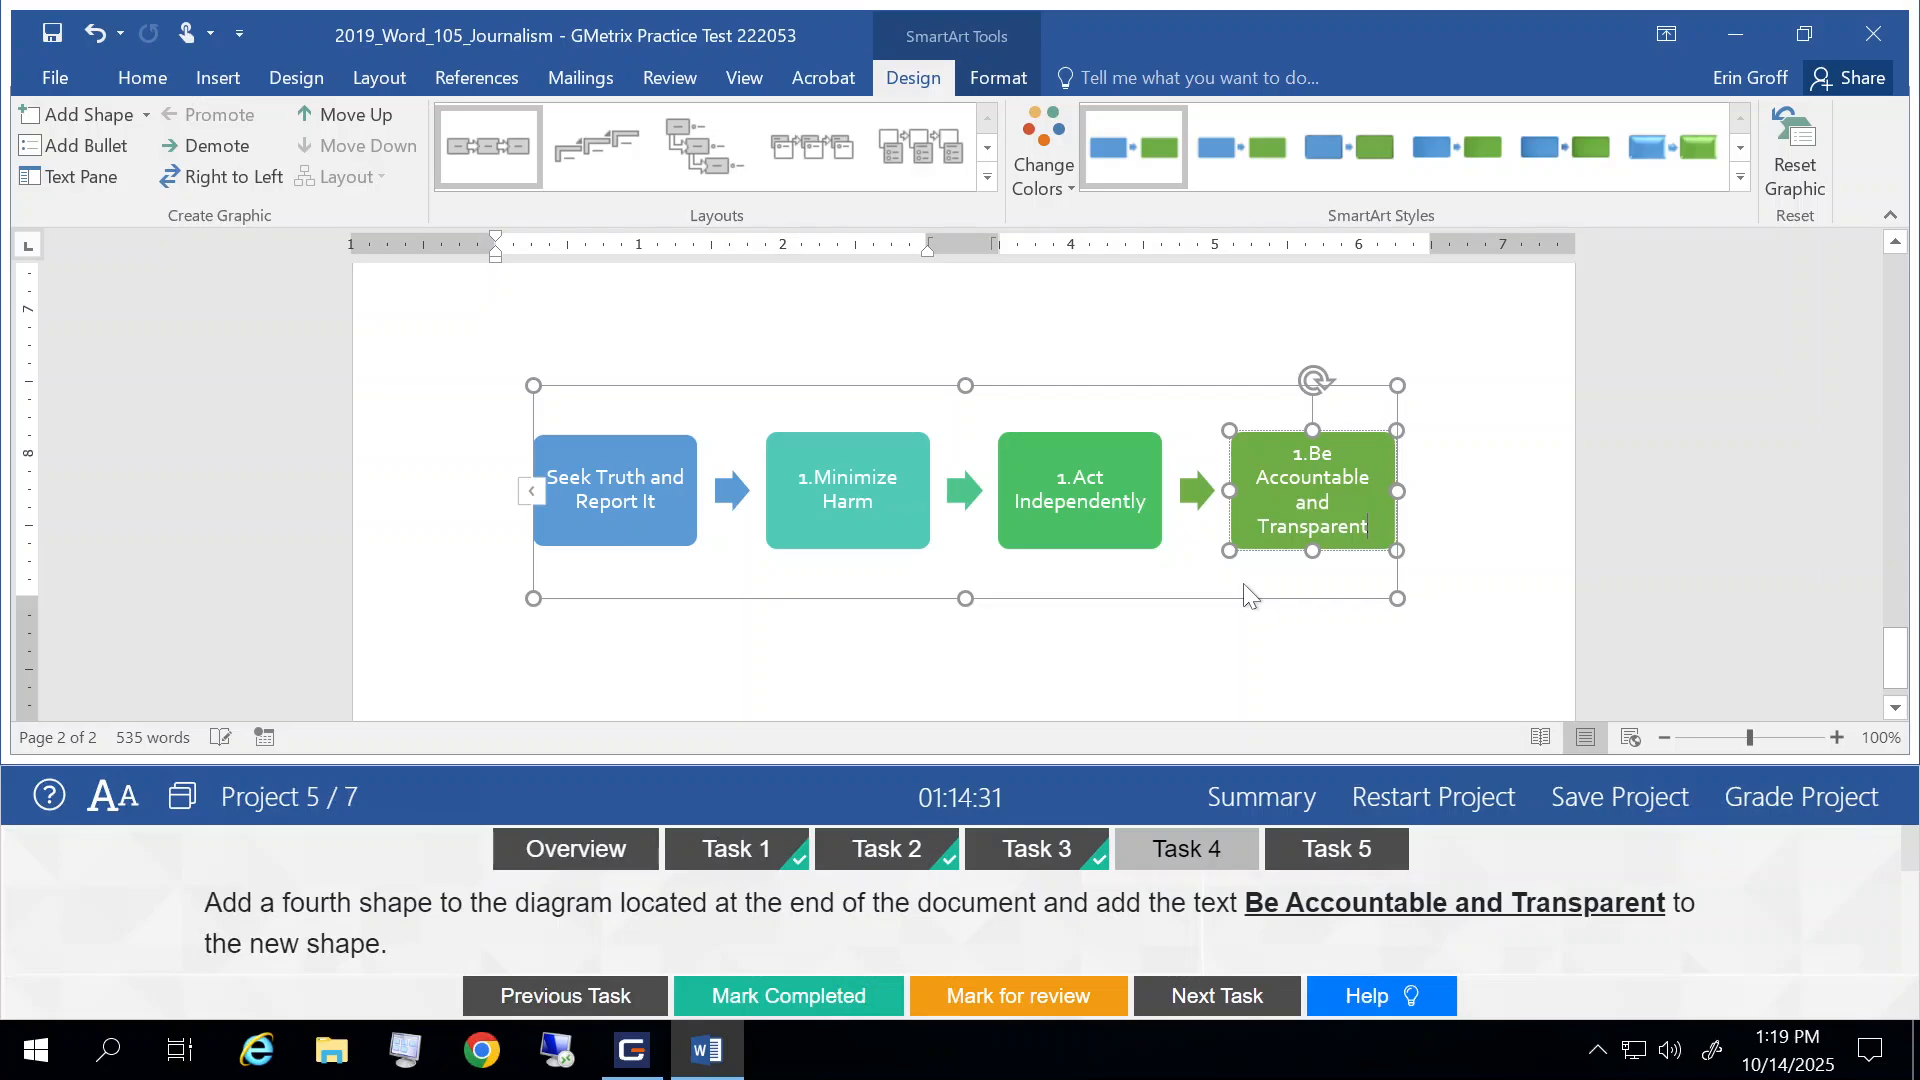
Mark Task 4 as completed and go on to Task 5.
click(797, 1000)
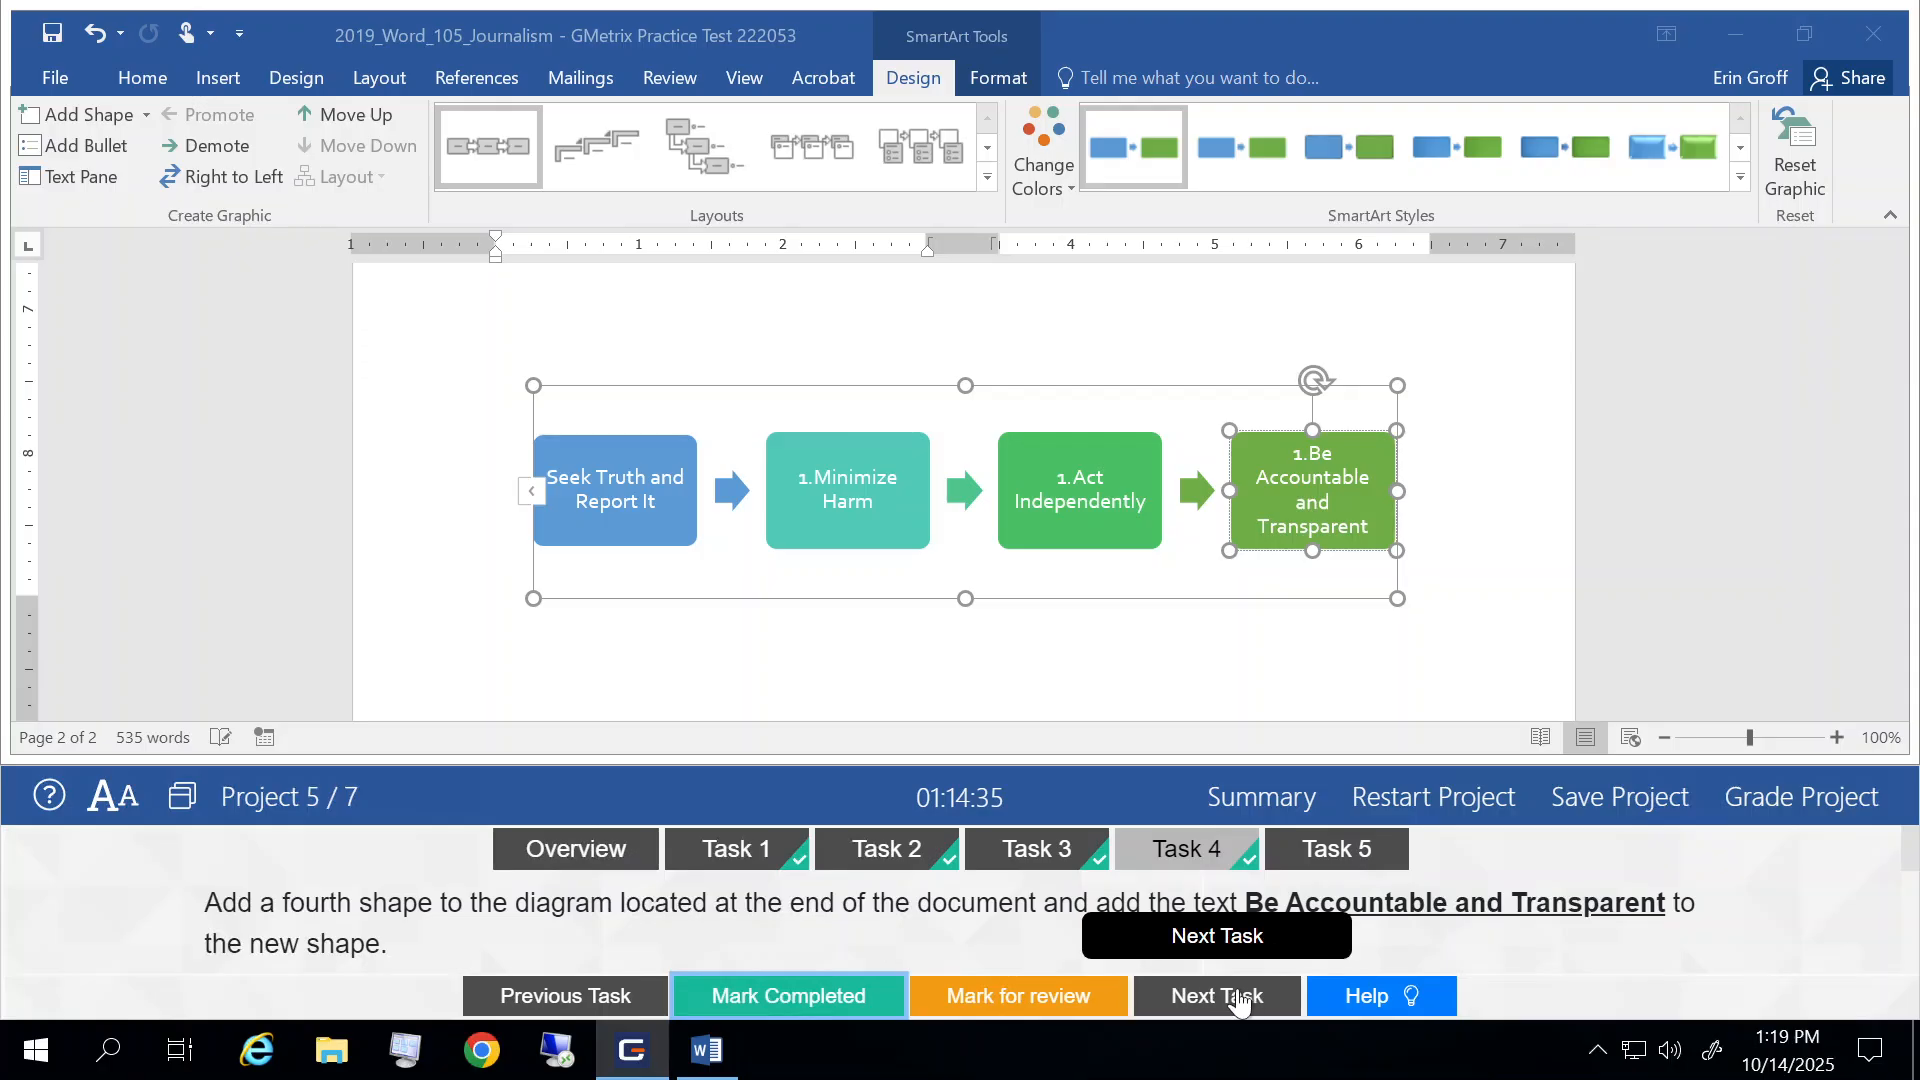
click(1231, 1000)
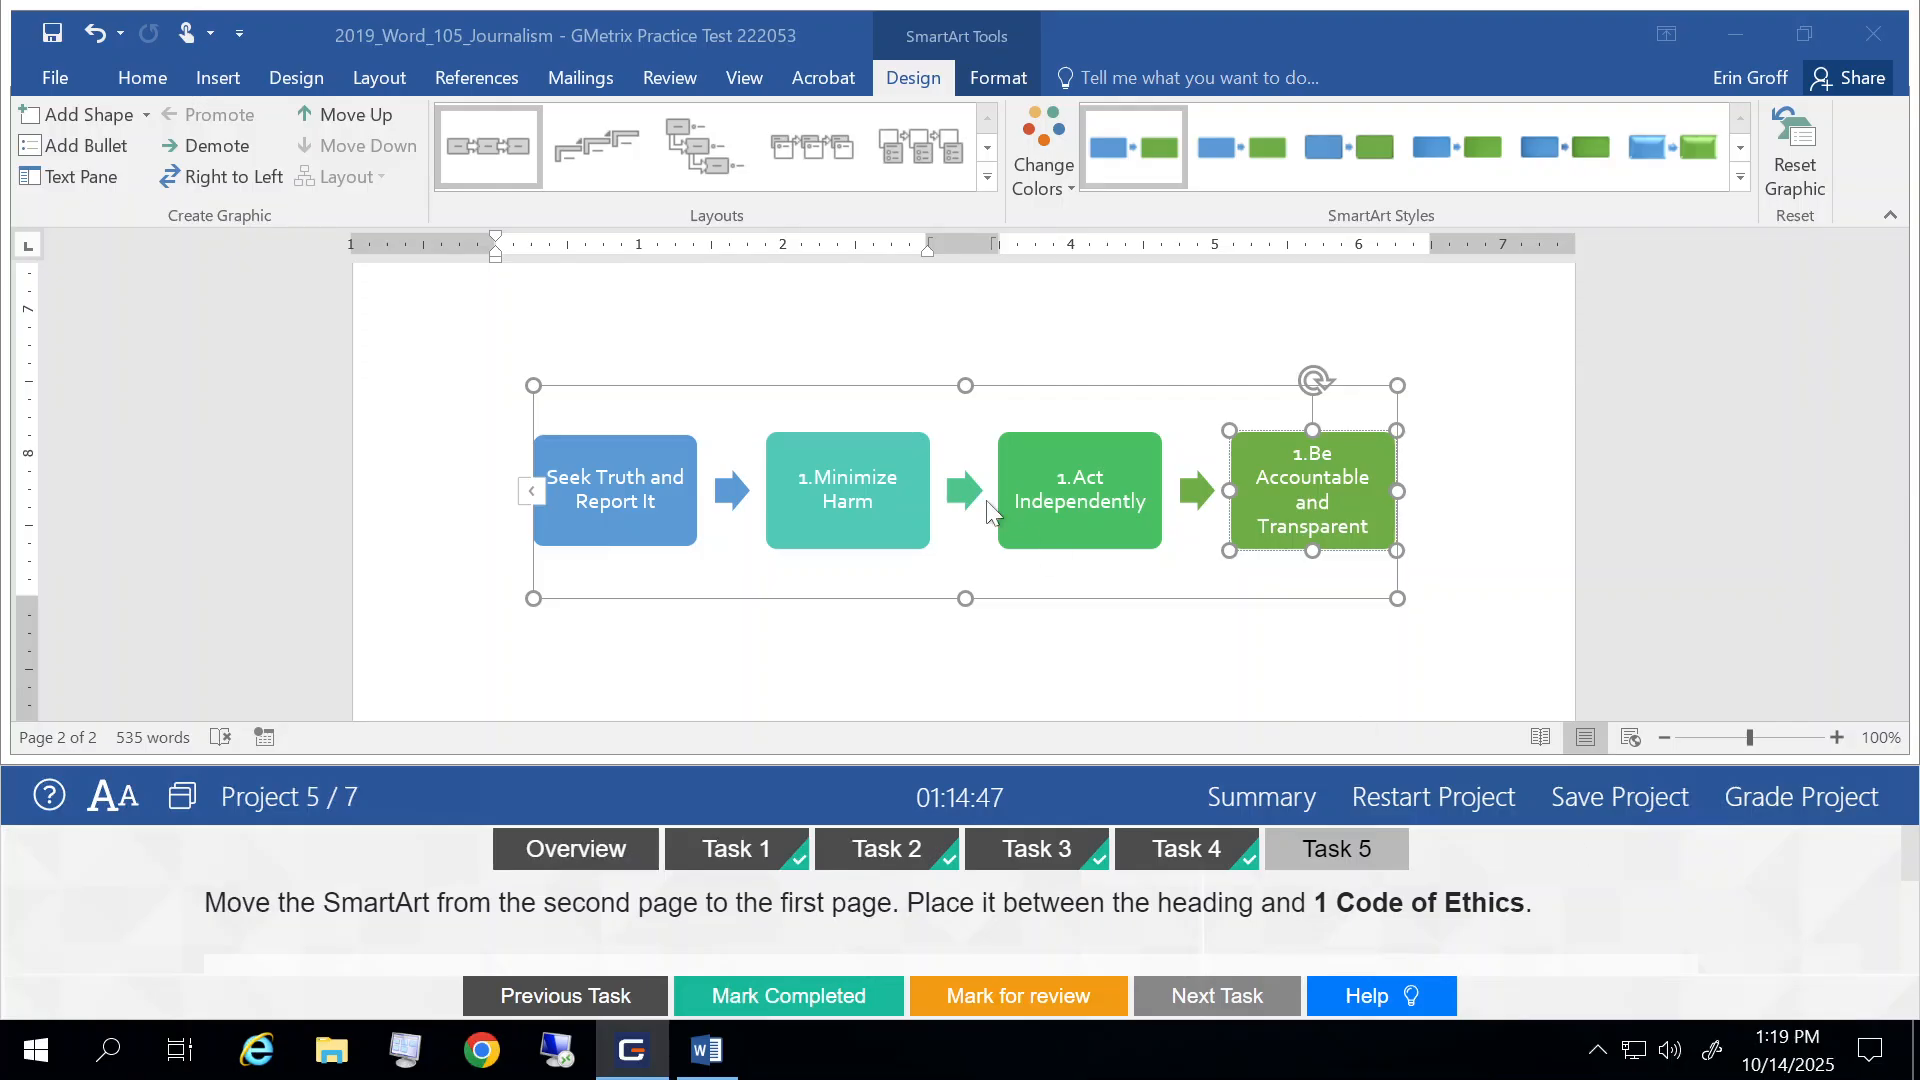
Cut the SmartArt graphic from the second page and paste it on the empty line between the subtitle and "1 Code of Ethics" on the first page.
click(640, 388)
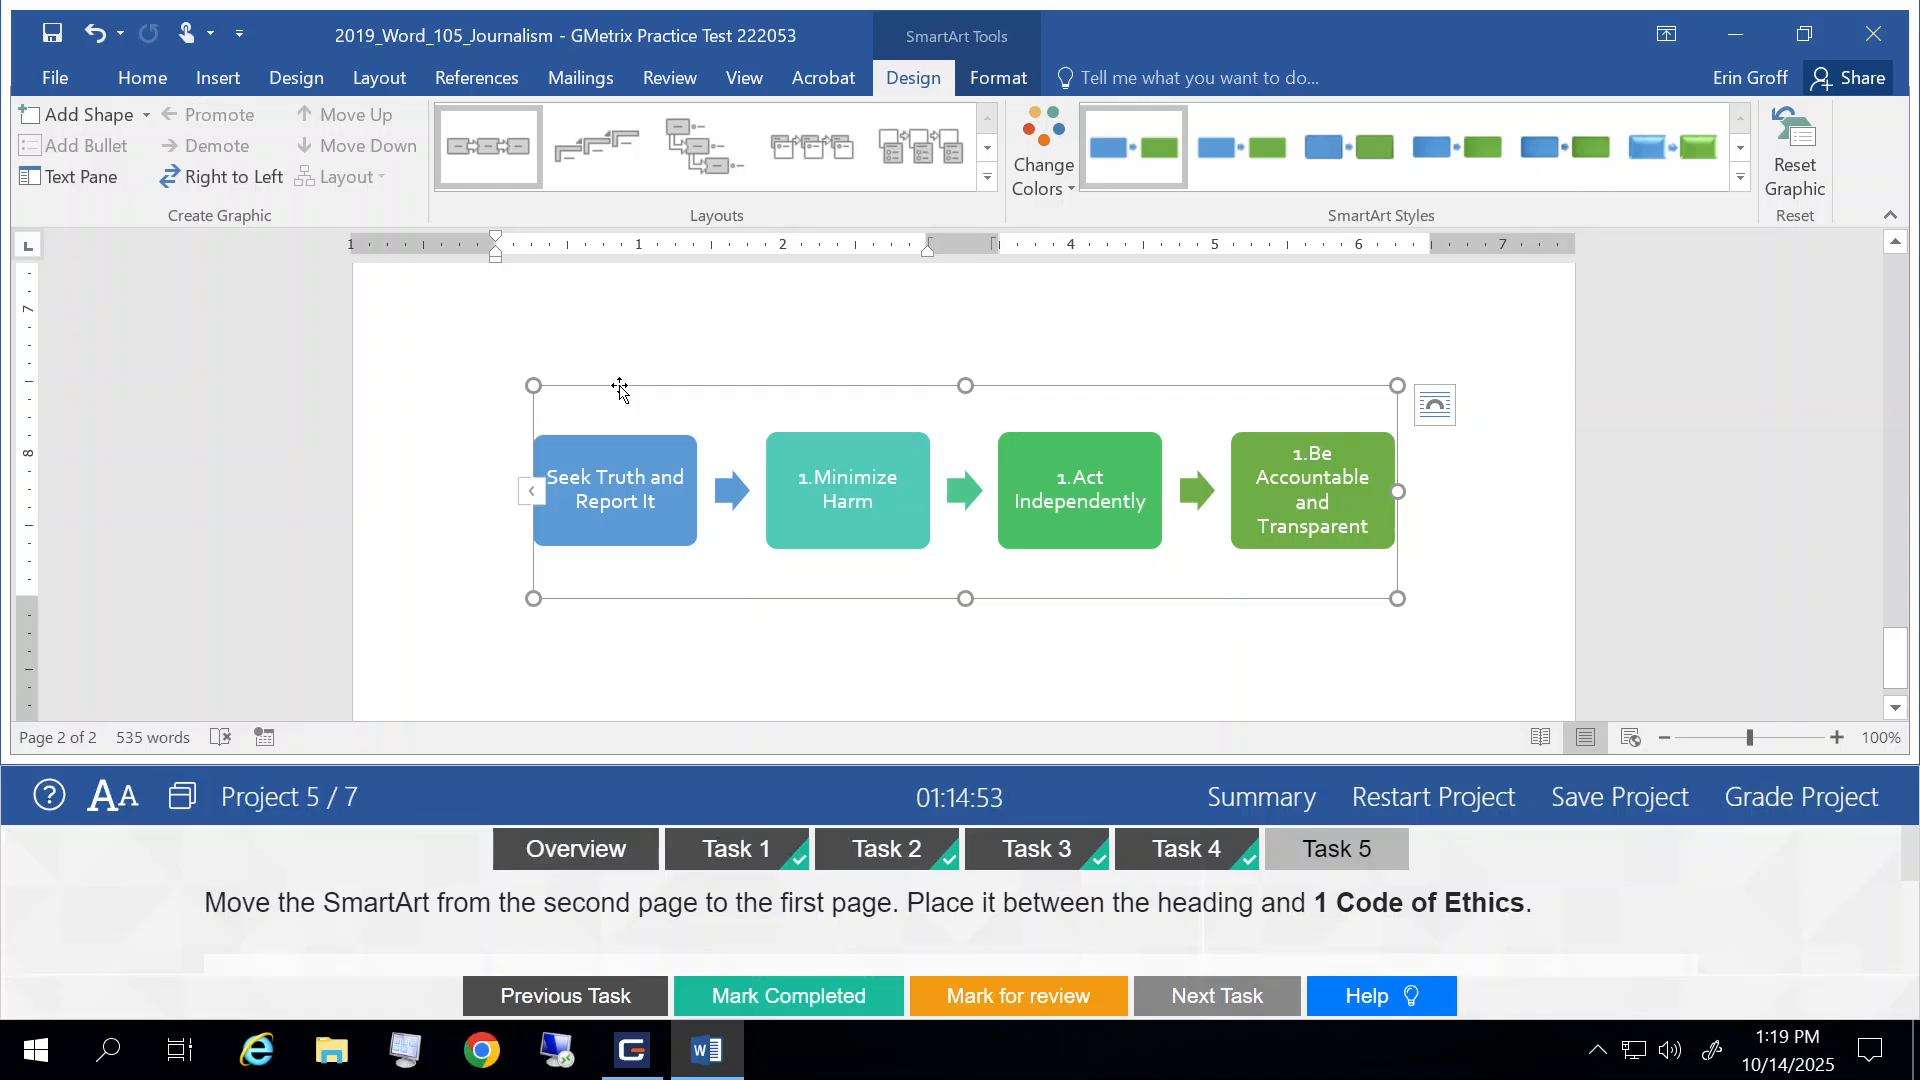
click(144, 81)
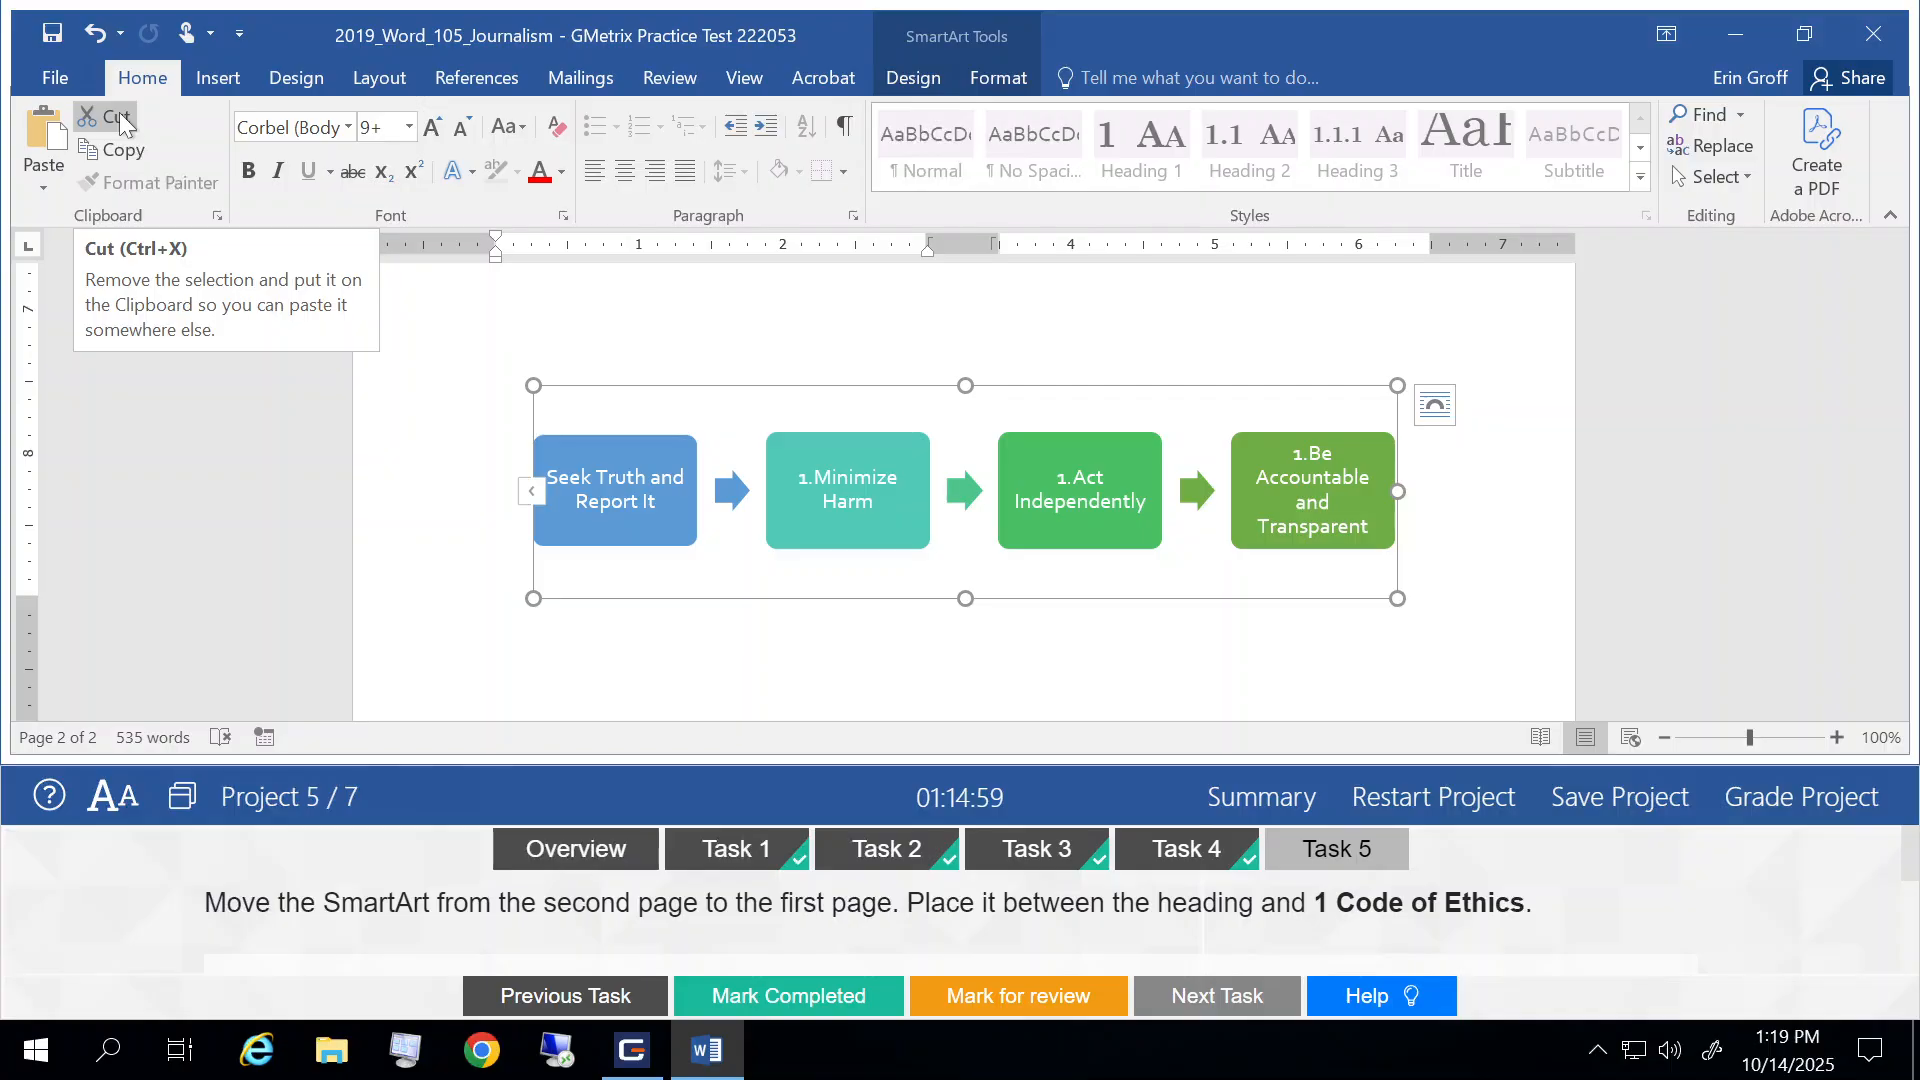
click(117, 117)
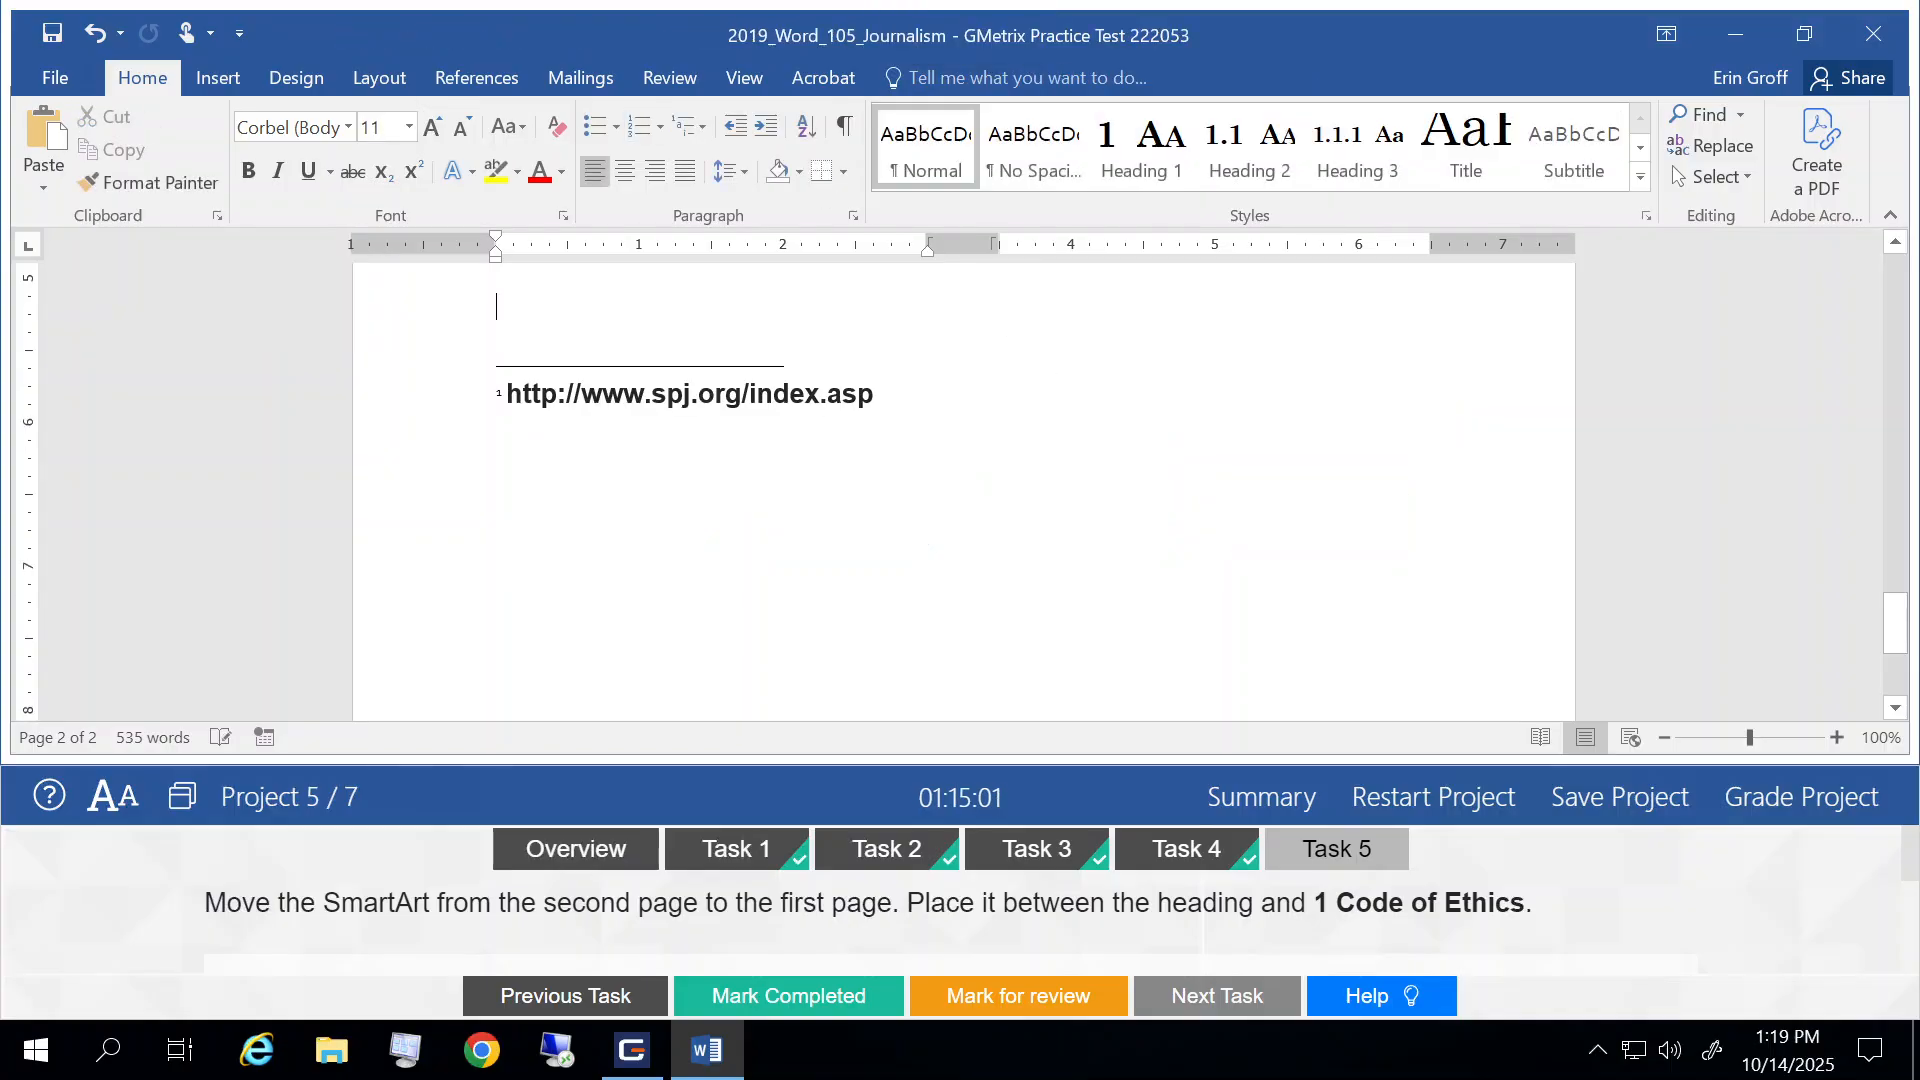
drag(1894, 626, 1882, 115)
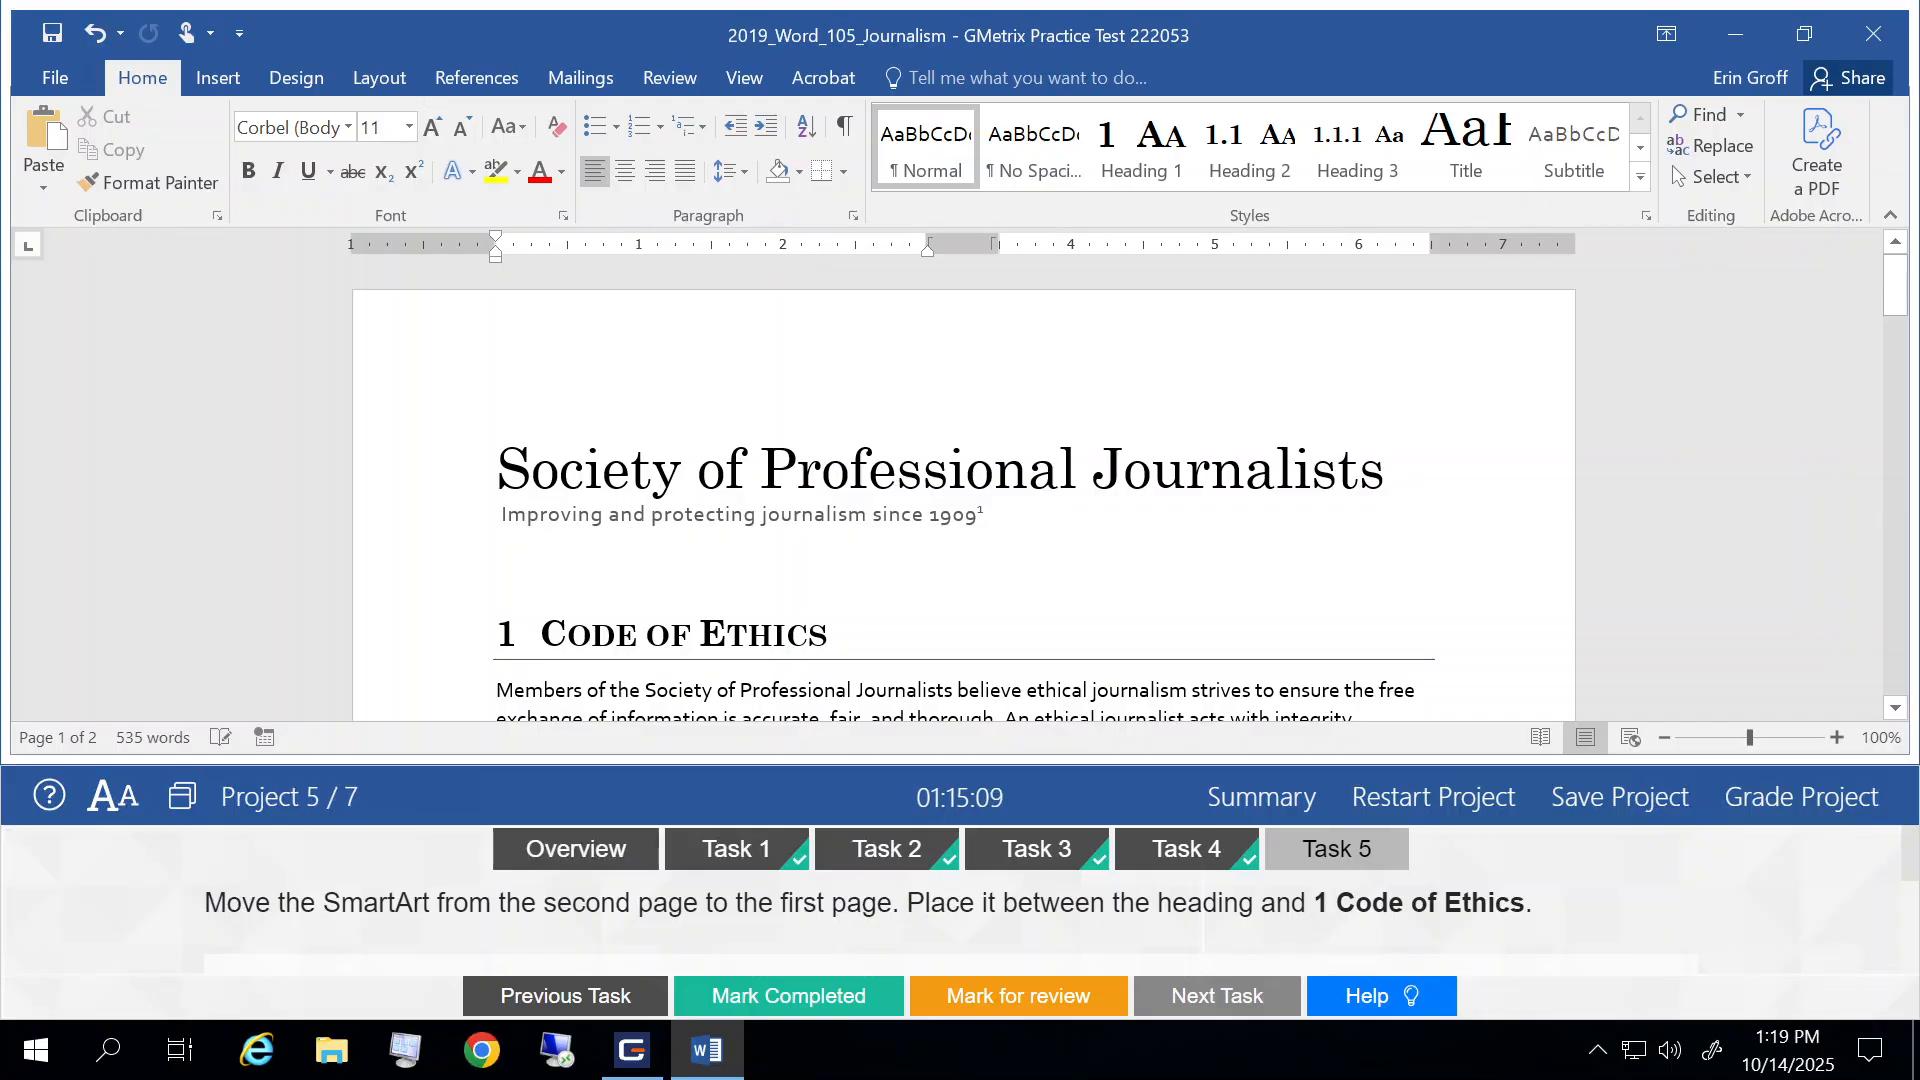
click(499, 559)
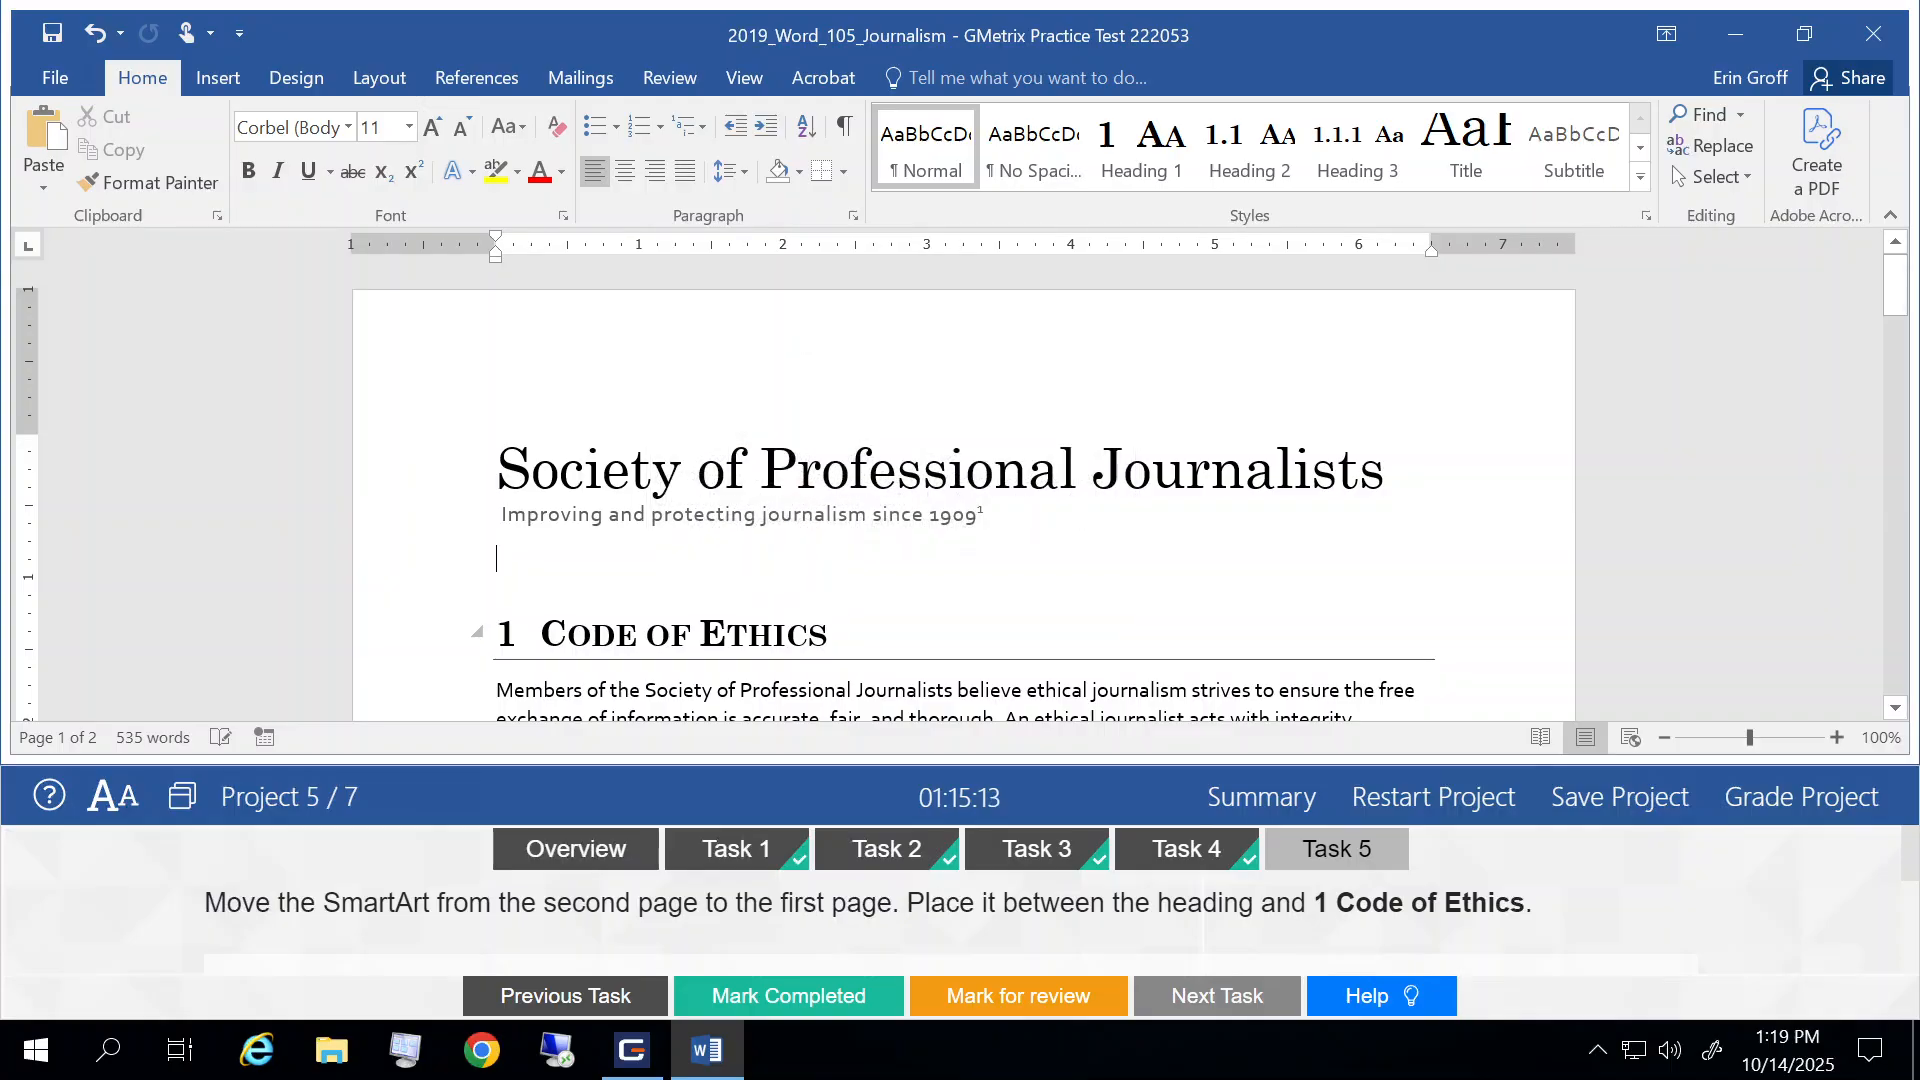
click(44, 130)
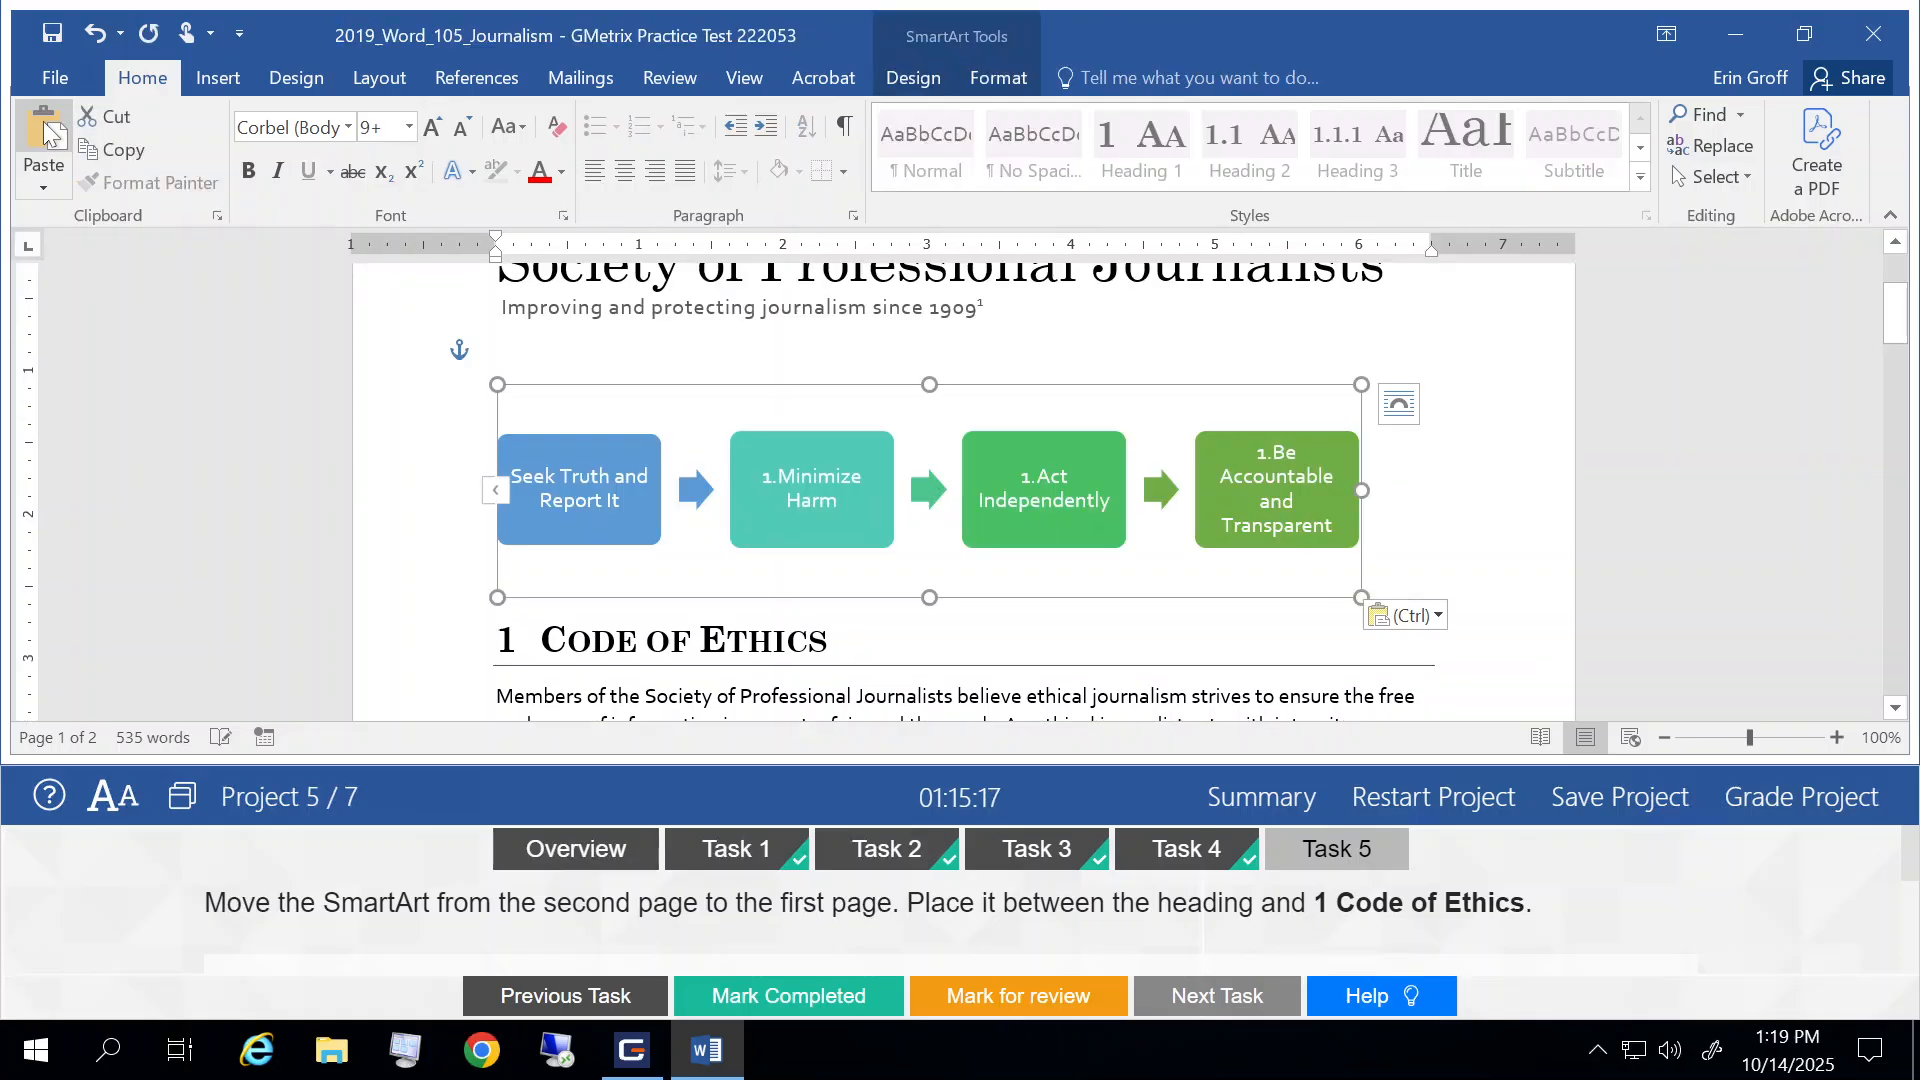